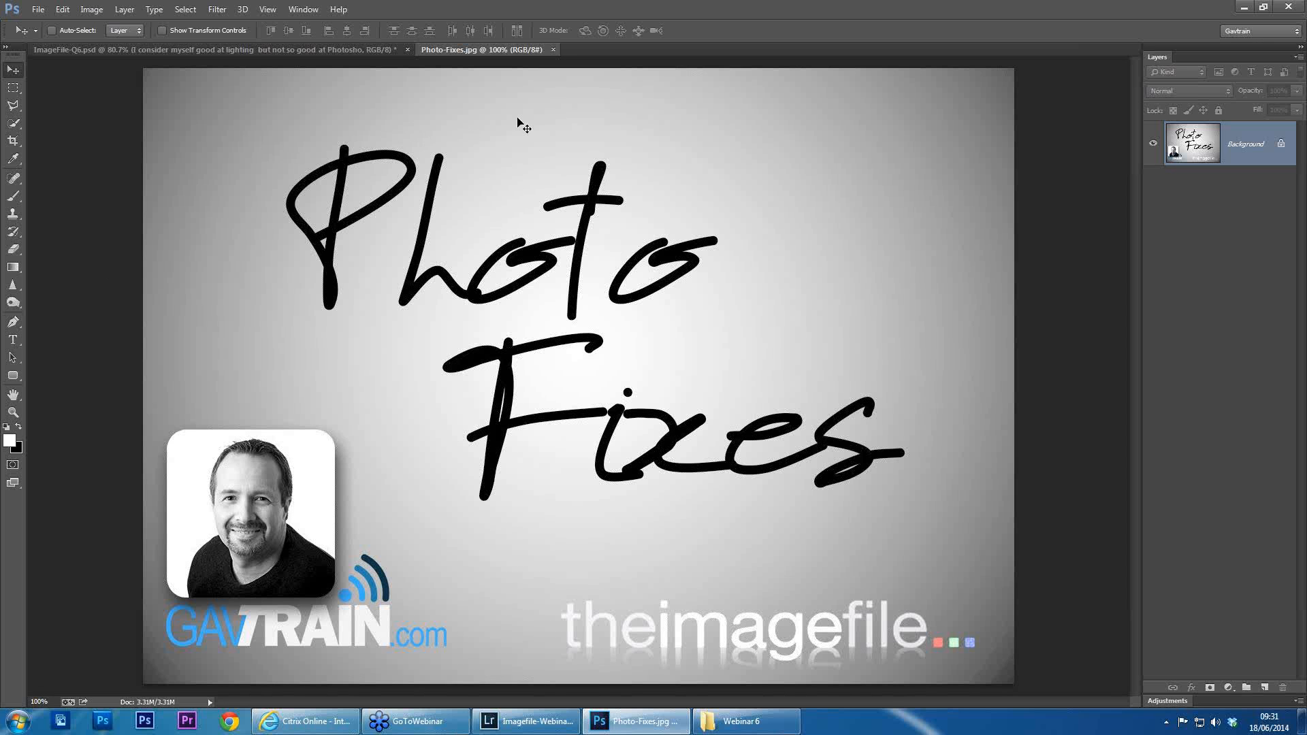
Close Photo-Fixes.jpg and open the raw photo 1-IMG_6015.CR2 from the Webinar 6 folder
click(553, 50)
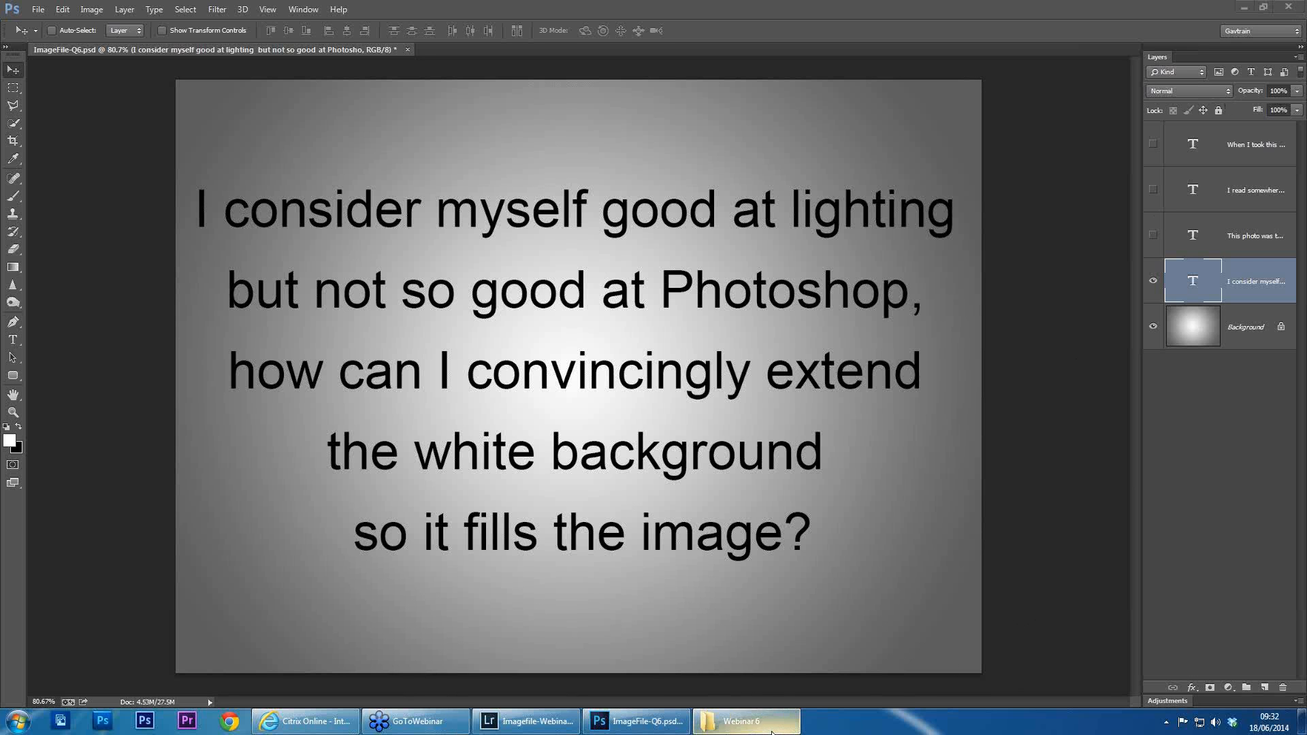
click(770, 730)
click(996, 164)
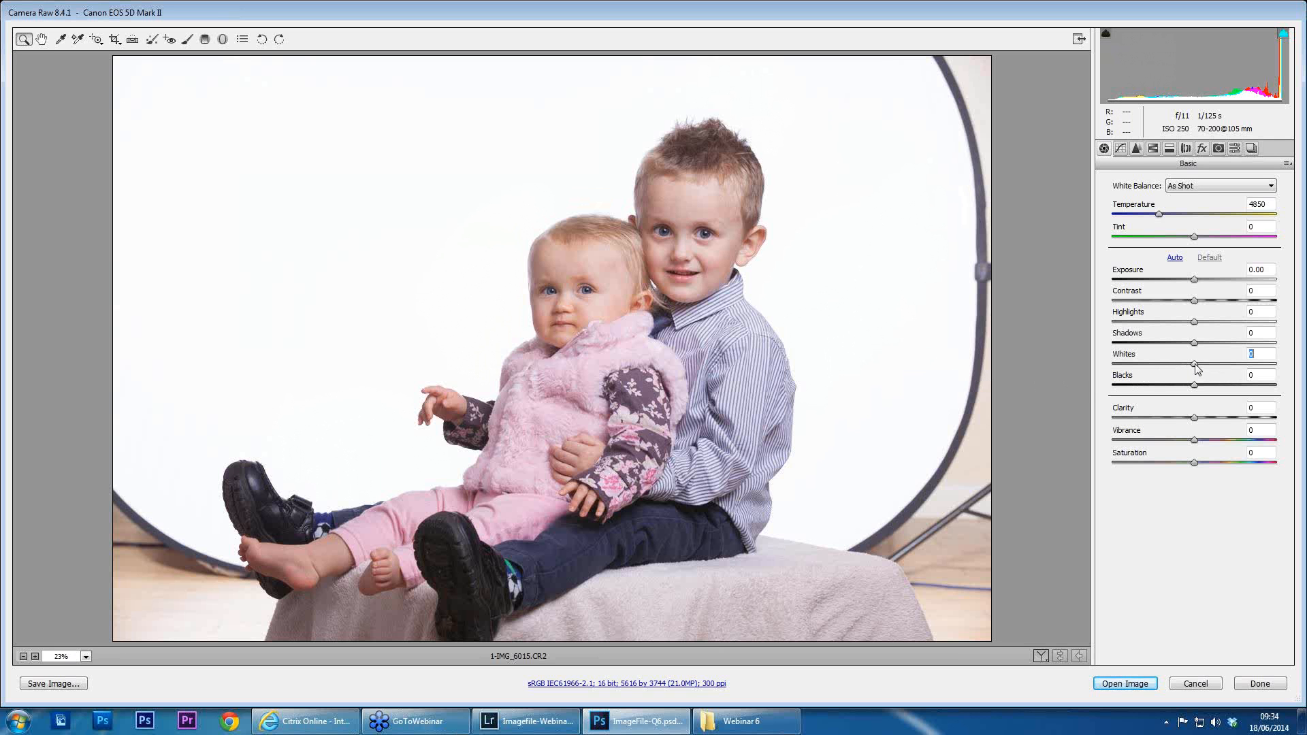
Raise Whites to +27 to blow out the backdrop, using the highlight clipping warning to check its coverage
drag(1195, 364, 1204, 365)
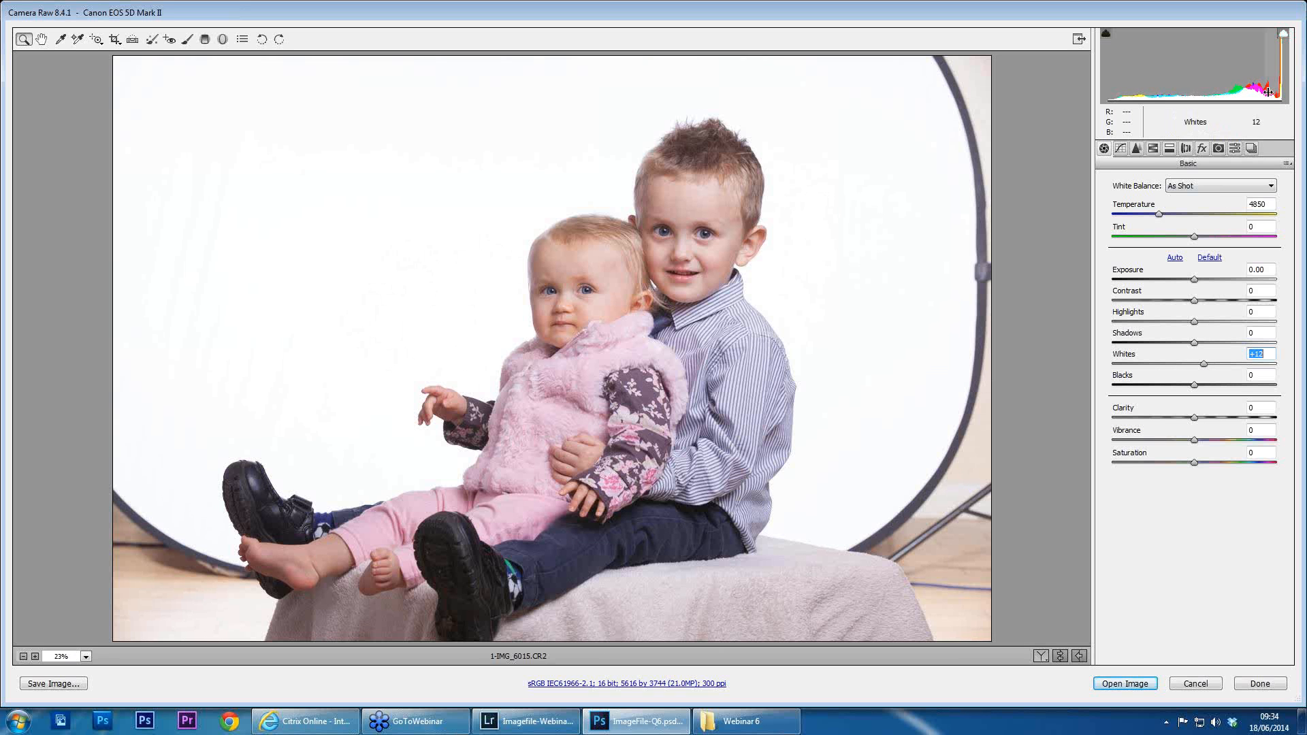
click(1285, 36)
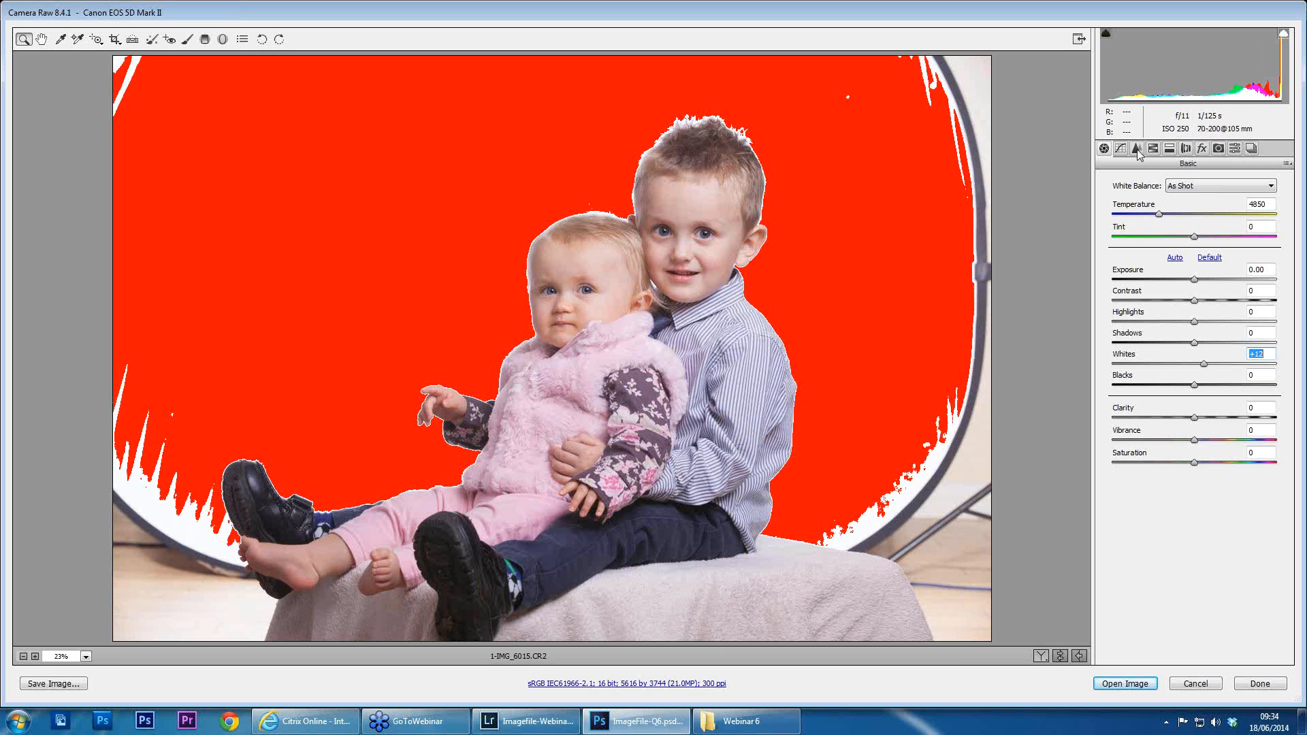
double_click(1203, 365)
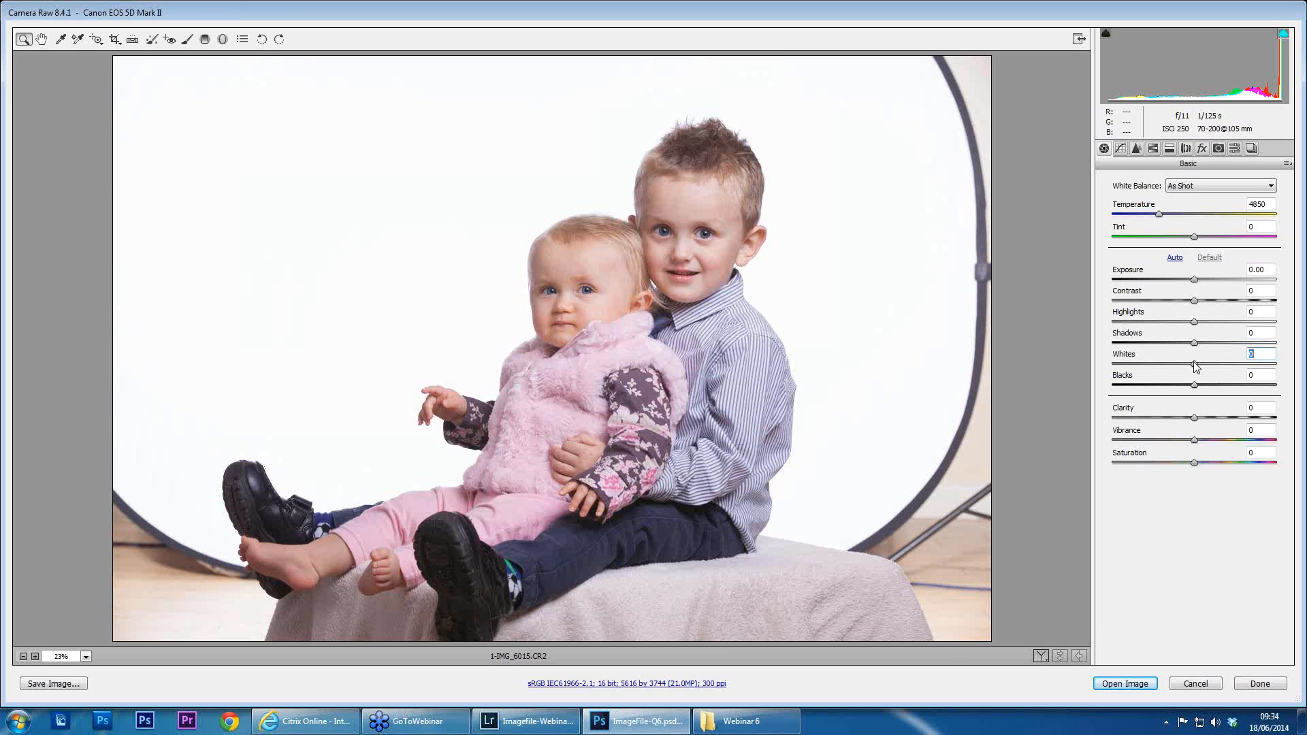
click(1195, 364)
drag(1195, 363, 1198, 364)
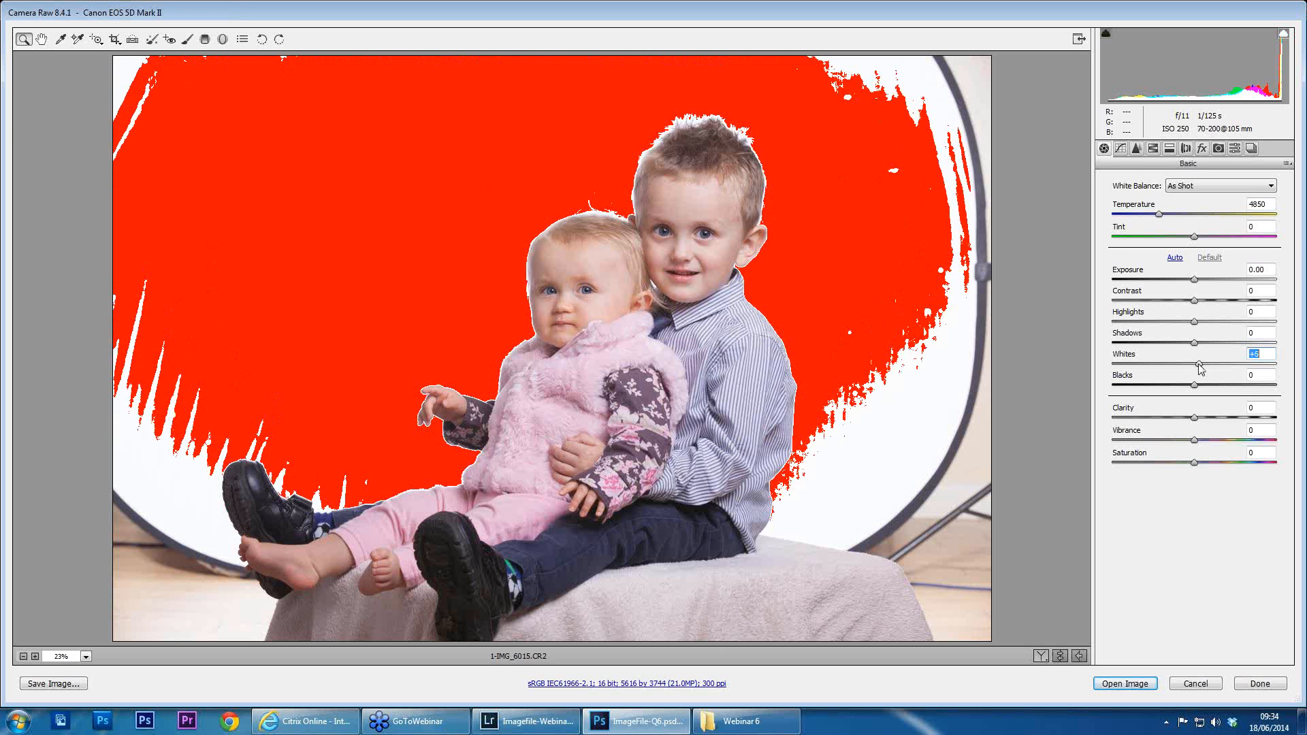
drag(1198, 364, 1216, 365)
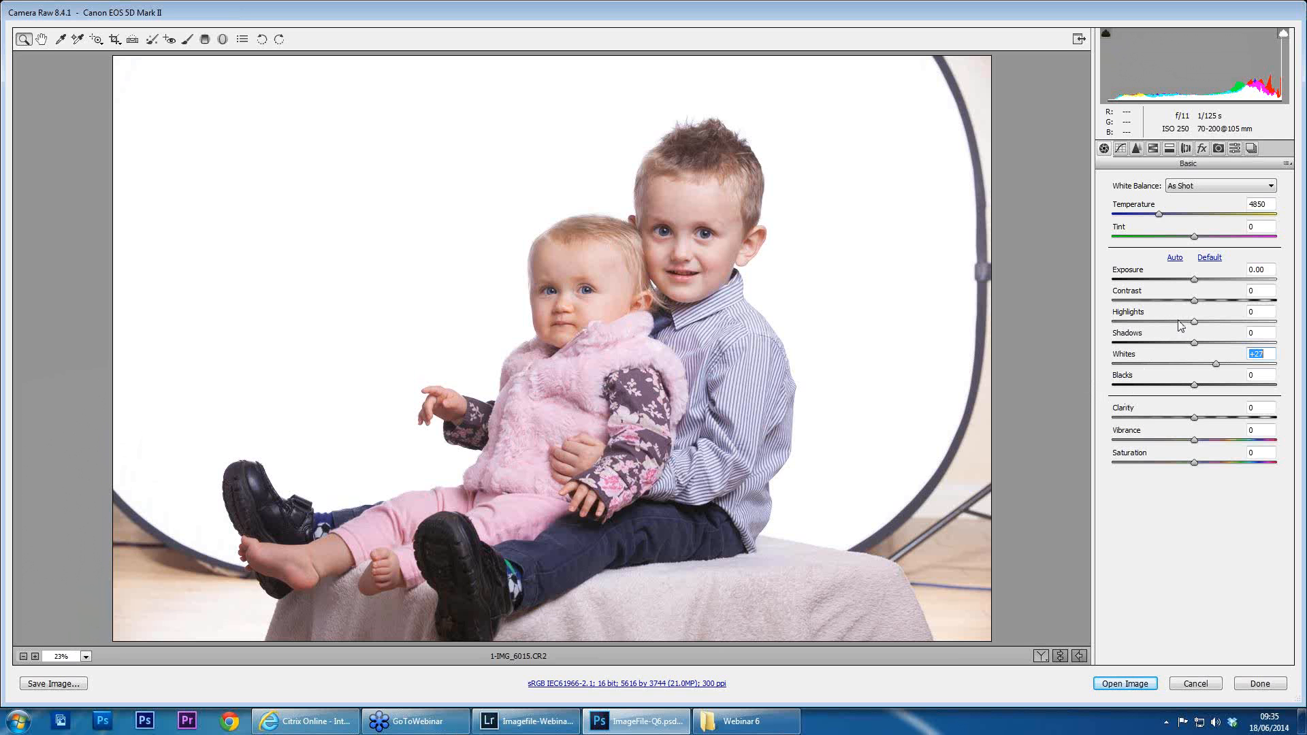
Set Blacks to -13 and Clarity to -16, raise Vibrance slightly, and open the image for editing
click(1195, 387)
drag(1195, 389, 1183, 388)
click(1195, 418)
drag(1194, 420, 1181, 421)
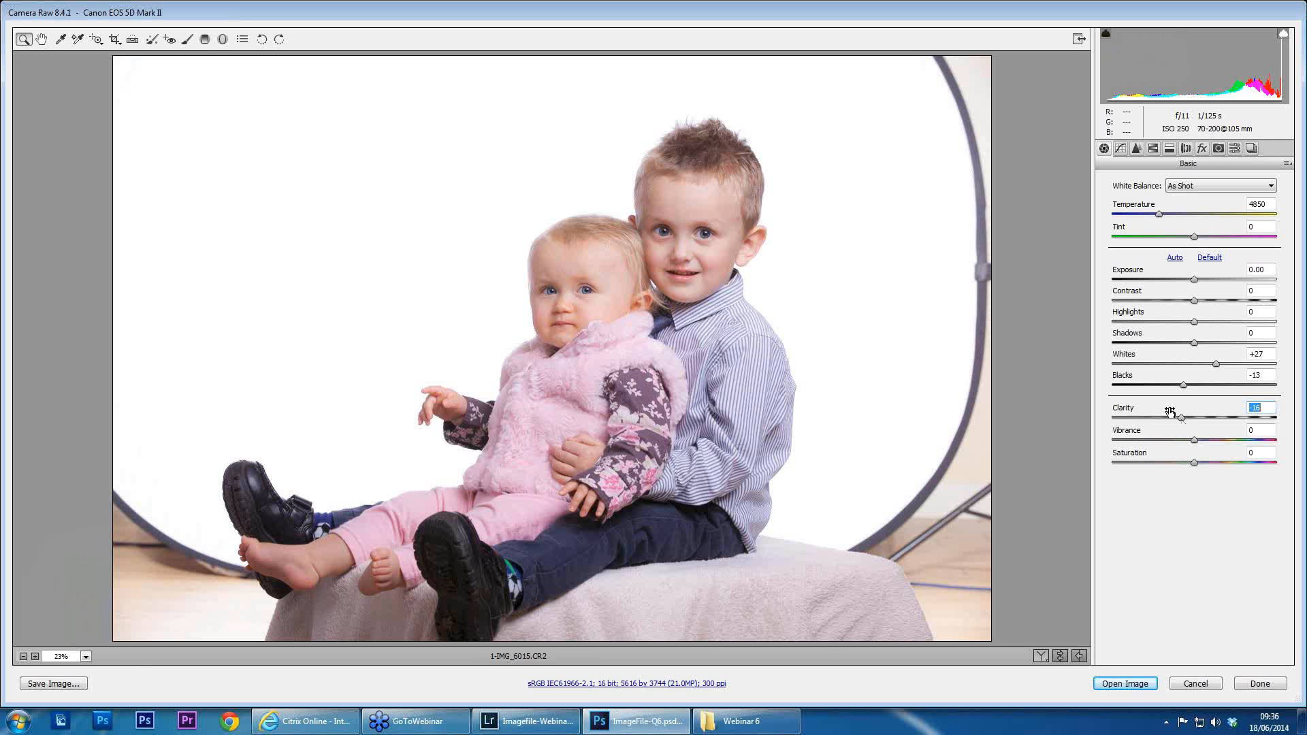
drag(1195, 441, 1201, 442)
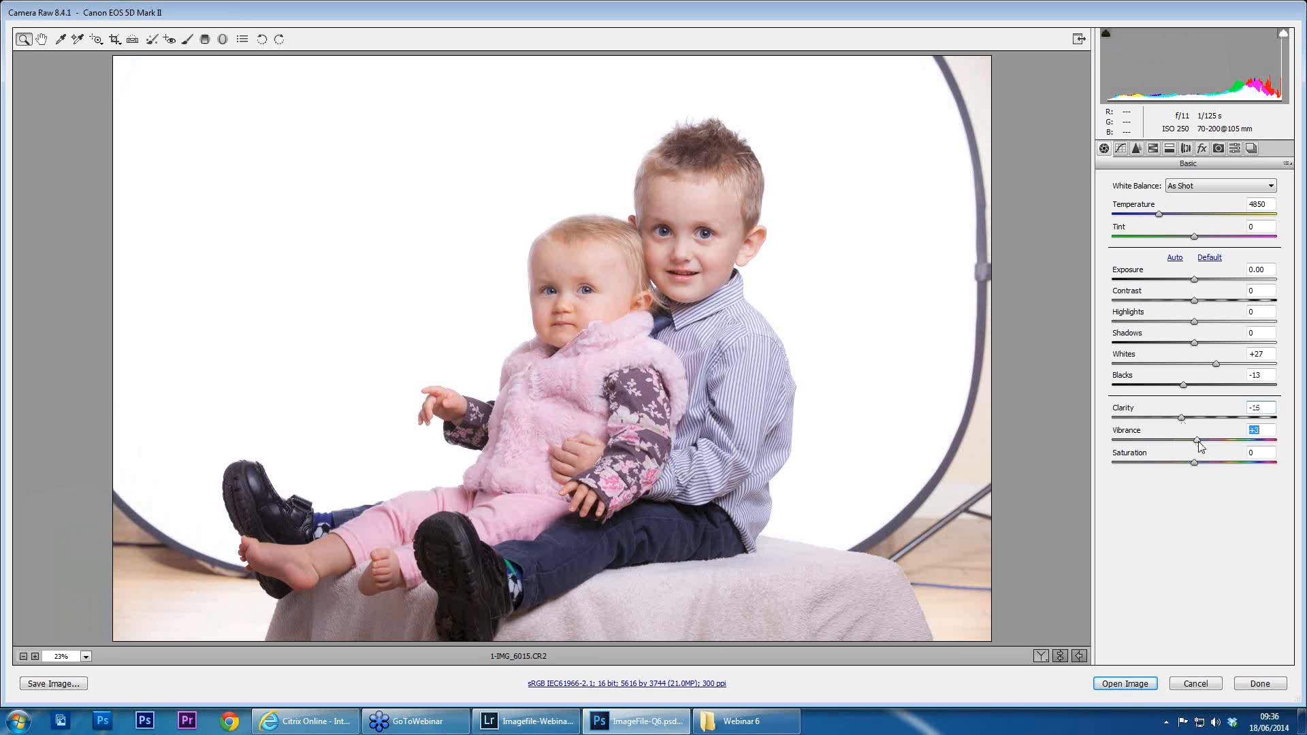
click(1125, 685)
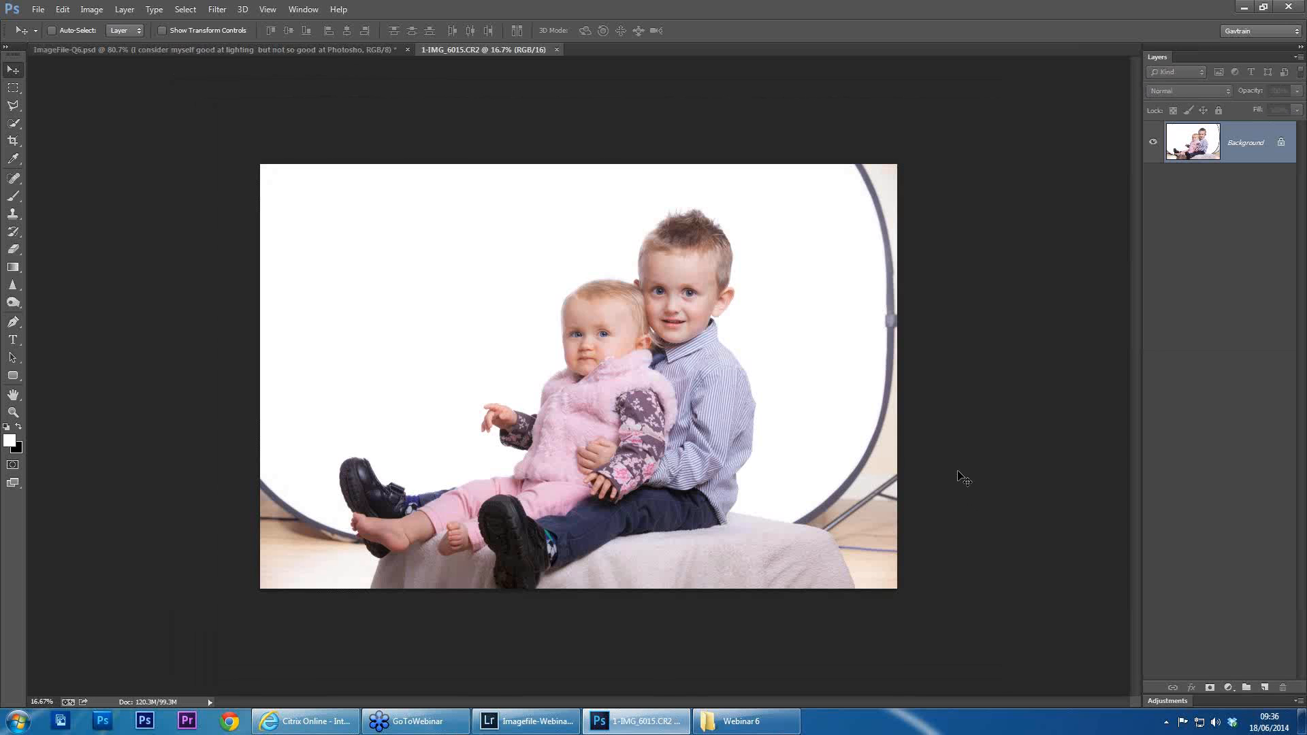
Paint the reflector rim and floor on both sides of the children white with a 300 px brush
scroll(970, 476, up, 4)
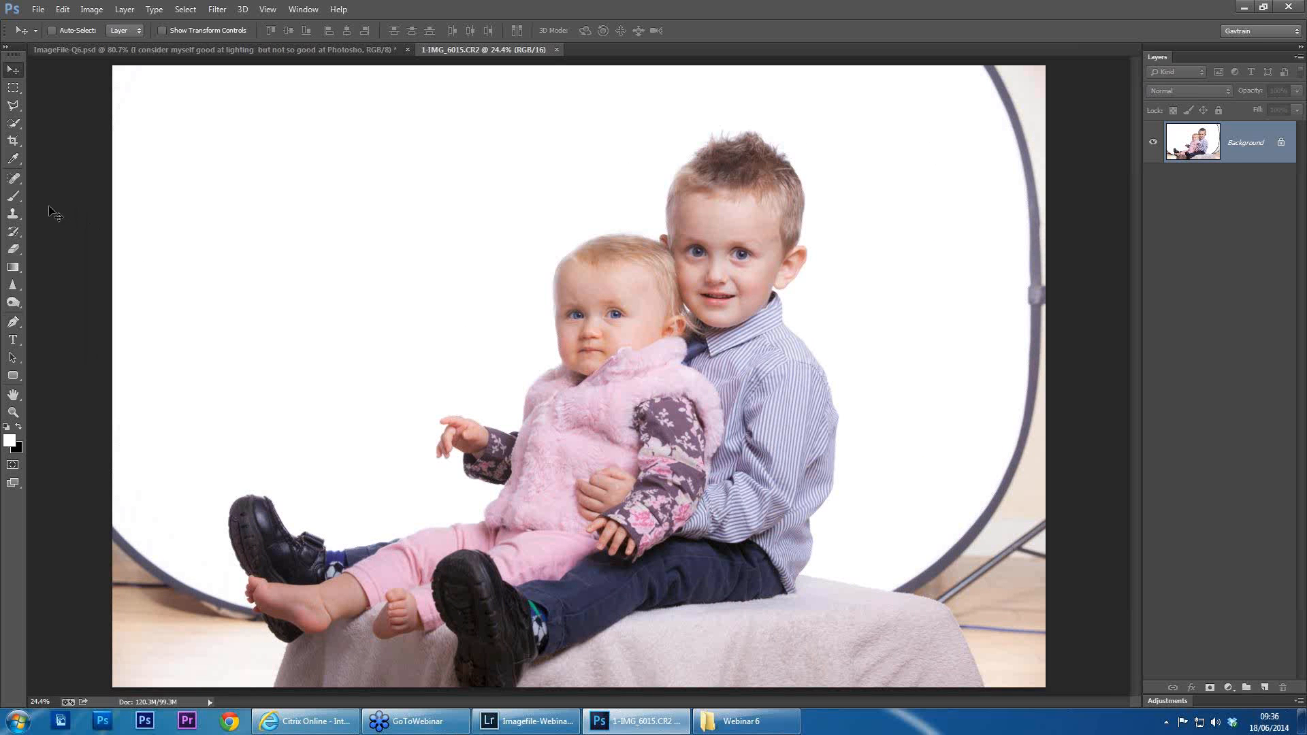
click(13, 197)
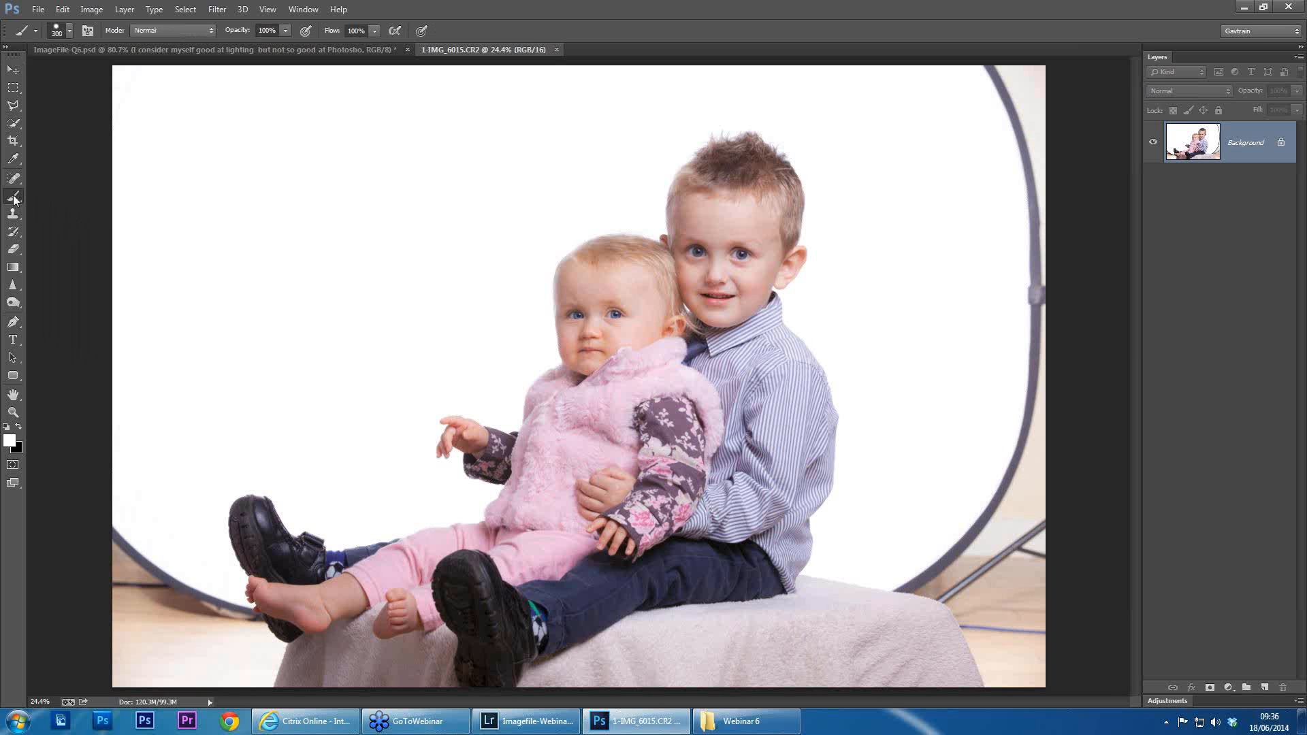
click(11, 442)
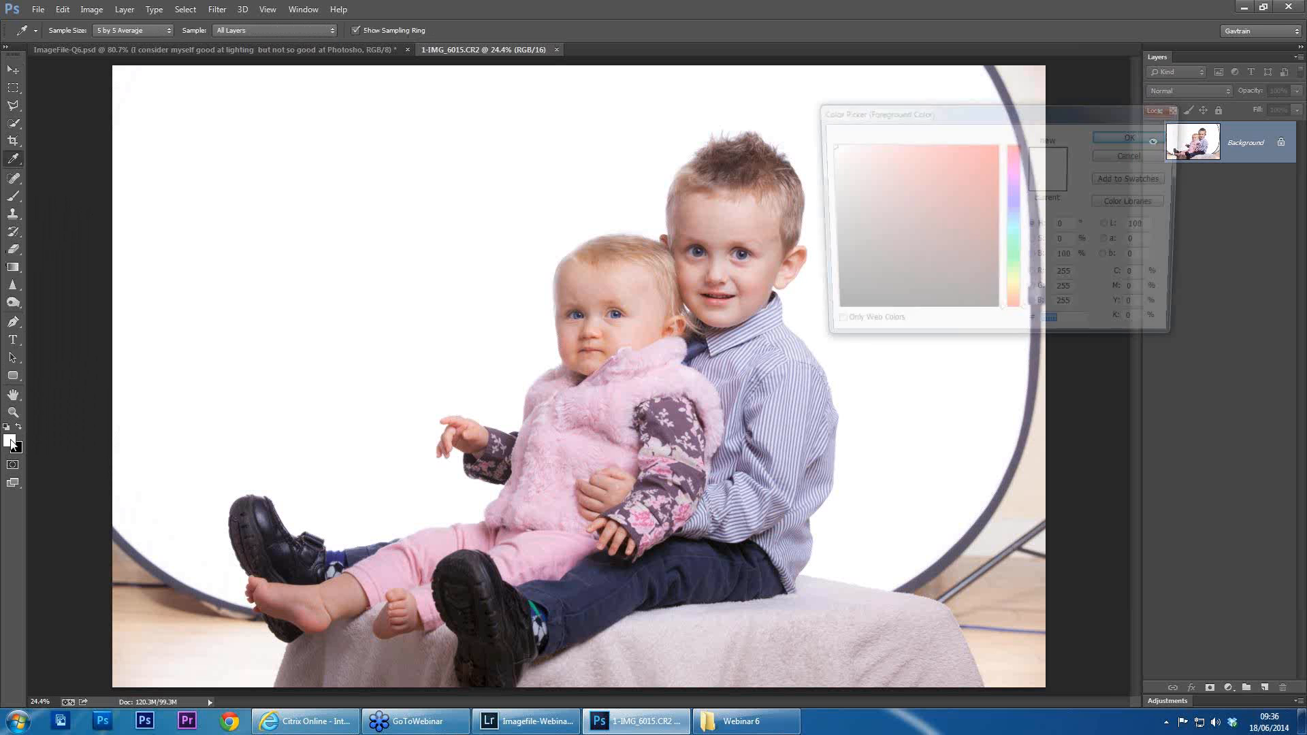
click(1135, 156)
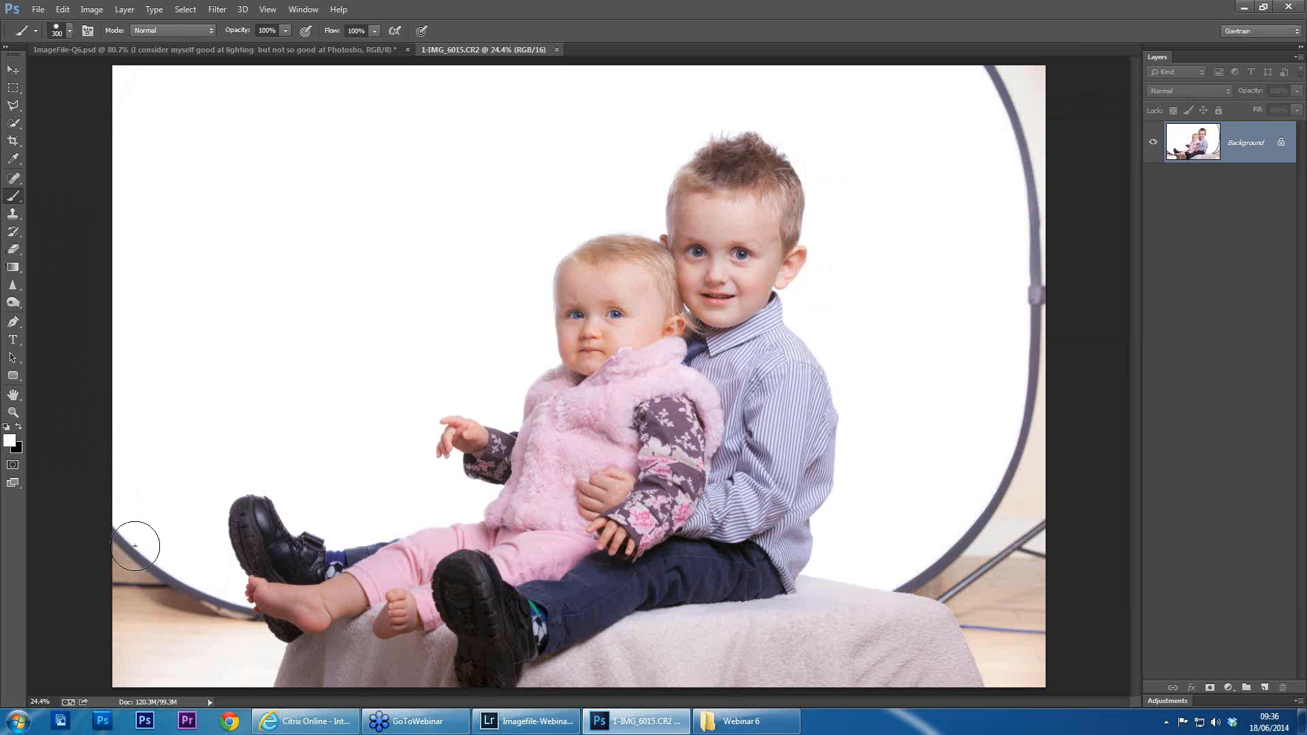
mouse_move(140, 537)
mouse_down()
mouse_move(117, 676)
mouse_move(147, 568)
mouse_move(162, 624)
mouse_move(202, 608)
mouse_move(199, 659)
mouse_move(153, 673)
mouse_move(232, 667)
mouse_move(217, 614)
mouse_move(229, 675)
mouse_up()
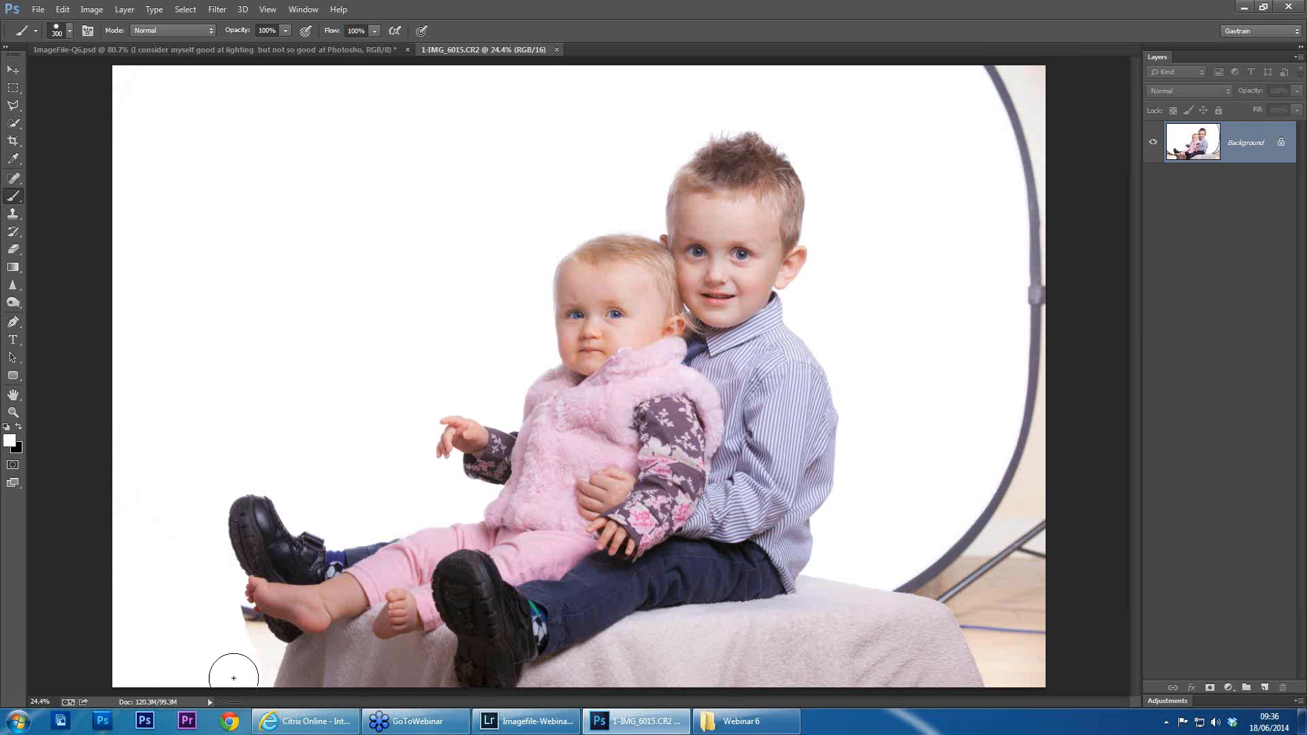
mouse_move(931, 563)
mouse_down()
mouse_move(963, 573)
mouse_move(1040, 687)
mouse_move(1033, 589)
mouse_move(1012, 586)
mouse_move(980, 545)
mouse_move(1027, 542)
mouse_move(985, 531)
mouse_move(1028, 531)
mouse_move(1043, 507)
mouse_move(1026, 466)
mouse_move(1032, 416)
mouse_move(987, 81)
mouse_move(1040, 68)
mouse_move(1049, 265)
mouse_move(1019, 430)
mouse_move(990, 521)
mouse_move(917, 533)
mouse_move(941, 527)
mouse_move(920, 542)
mouse_move(950, 552)
mouse_move(903, 562)
mouse_move(1007, 560)
mouse_up()
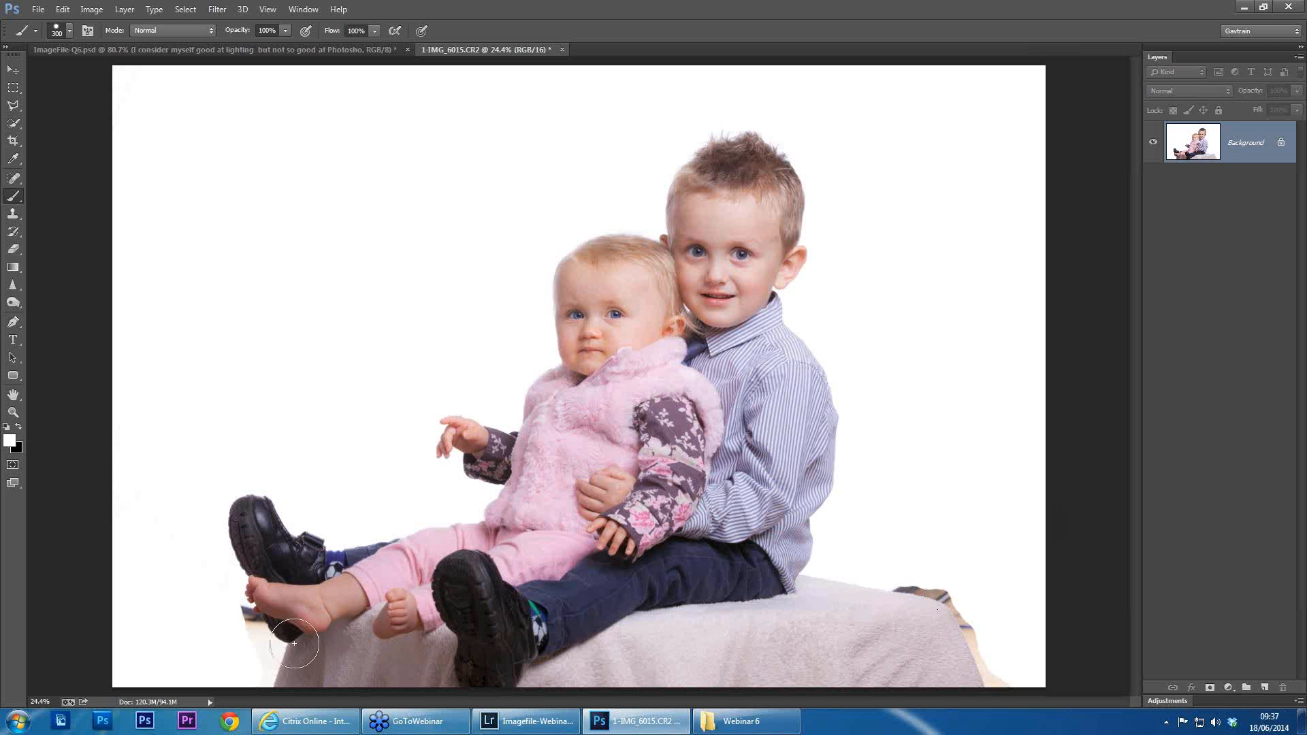
Select the shoe, bare foot and blanket near the photo's lower-left edge with the Quick Selection tool
scroll(295, 656, up, 1)
scroll(295, 656, up, 1)
scroll(294, 656, up, 14)
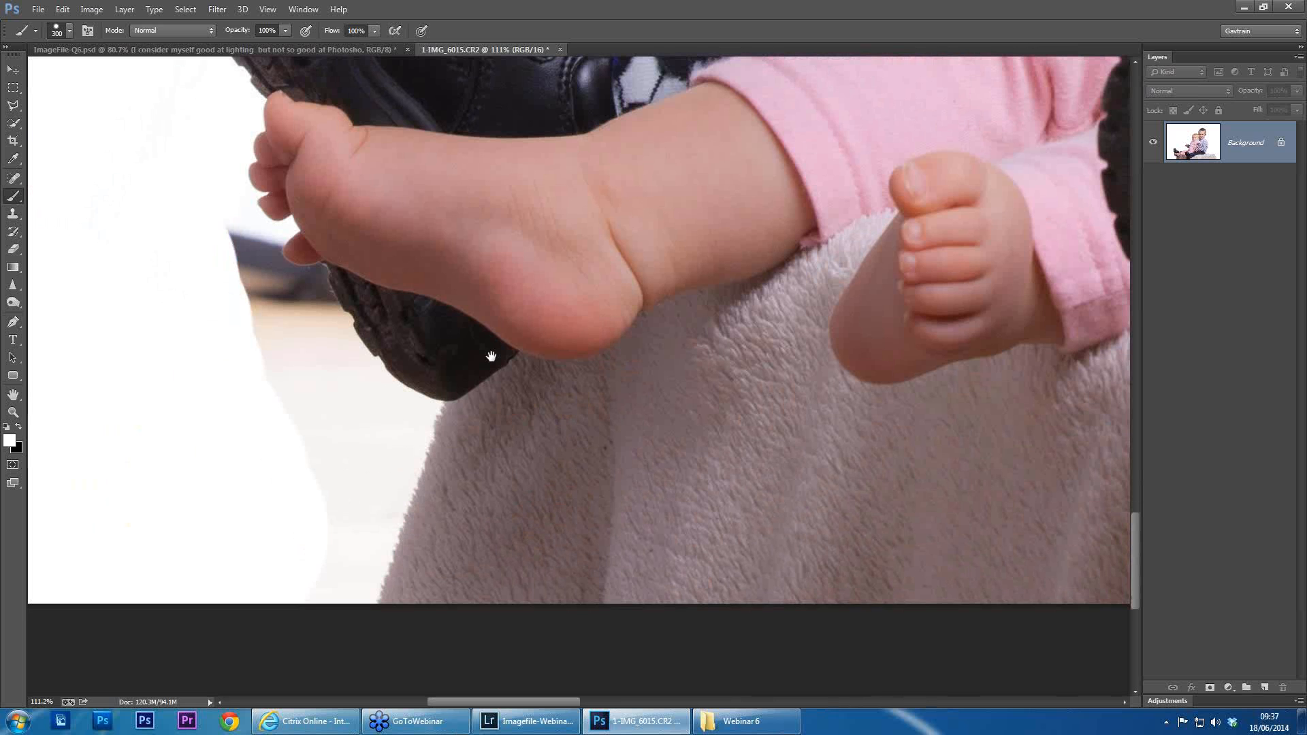
drag(491, 352, 488, 367)
scroll(488, 367, down, 1)
scroll(488, 367, down, 1)
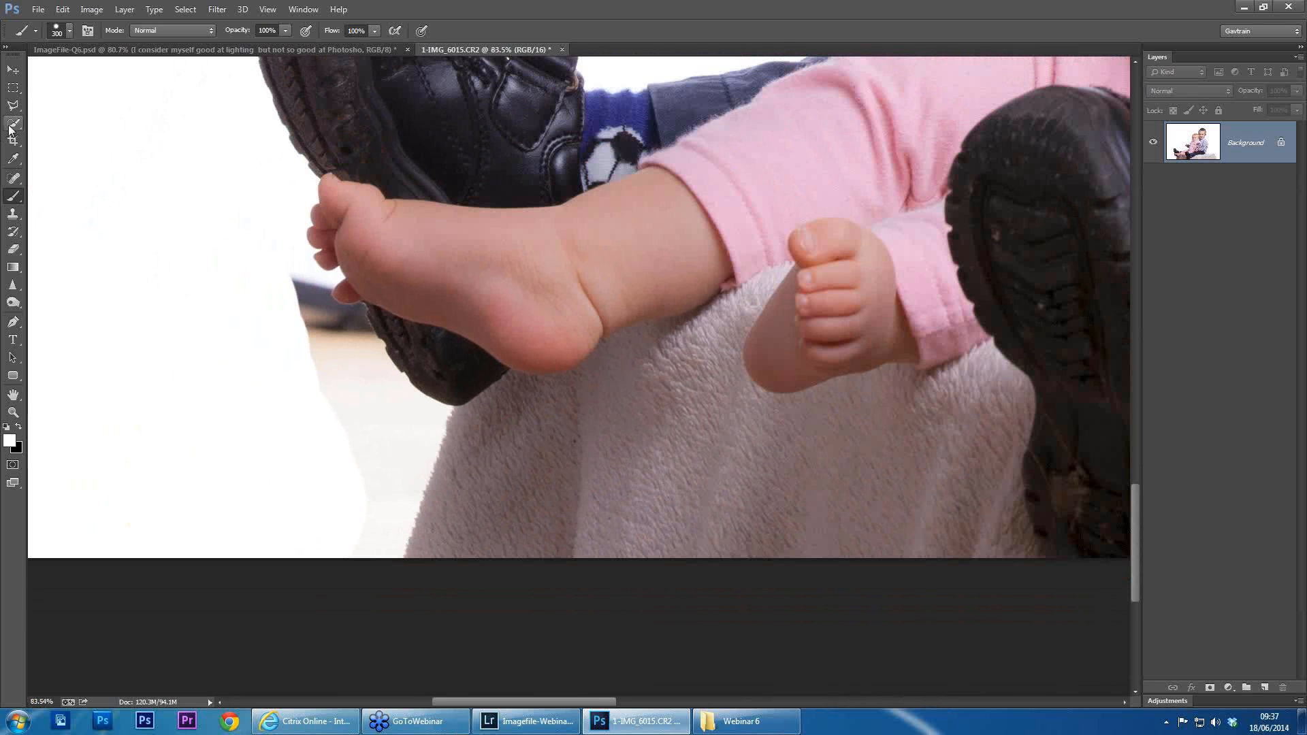
click(13, 123)
mouse_move(351, 103)
mouse_down()
mouse_move(398, 216)
mouse_move(393, 258)
mouse_move(443, 291)
mouse_move(493, 368)
mouse_move(512, 446)
mouse_up()
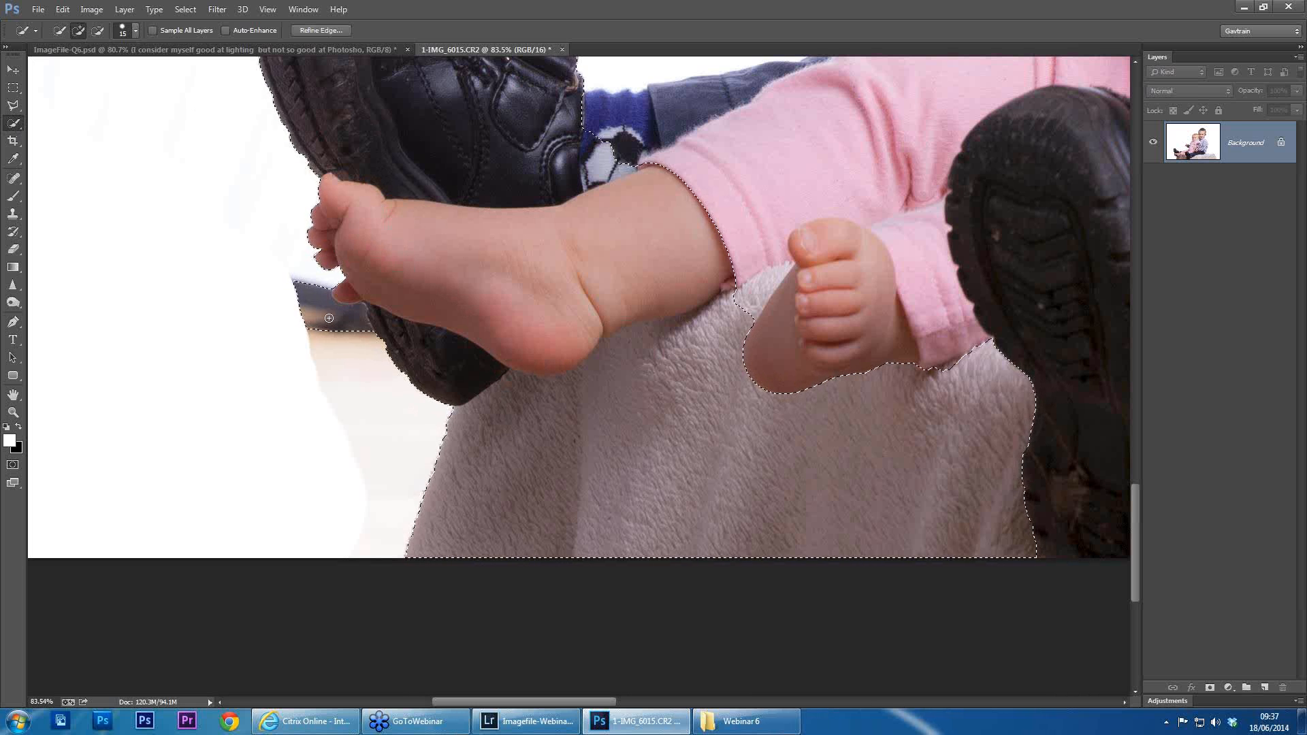
Subtract the dark reflector rim beside the toes from the selection so it follows the foot and shoe
key(alt)
key(alt)
key(alt)
key(alt)
key(alt)
scroll(344, 305, up, 1)
scroll(344, 304, up, 3)
scroll(344, 304, up, 1)
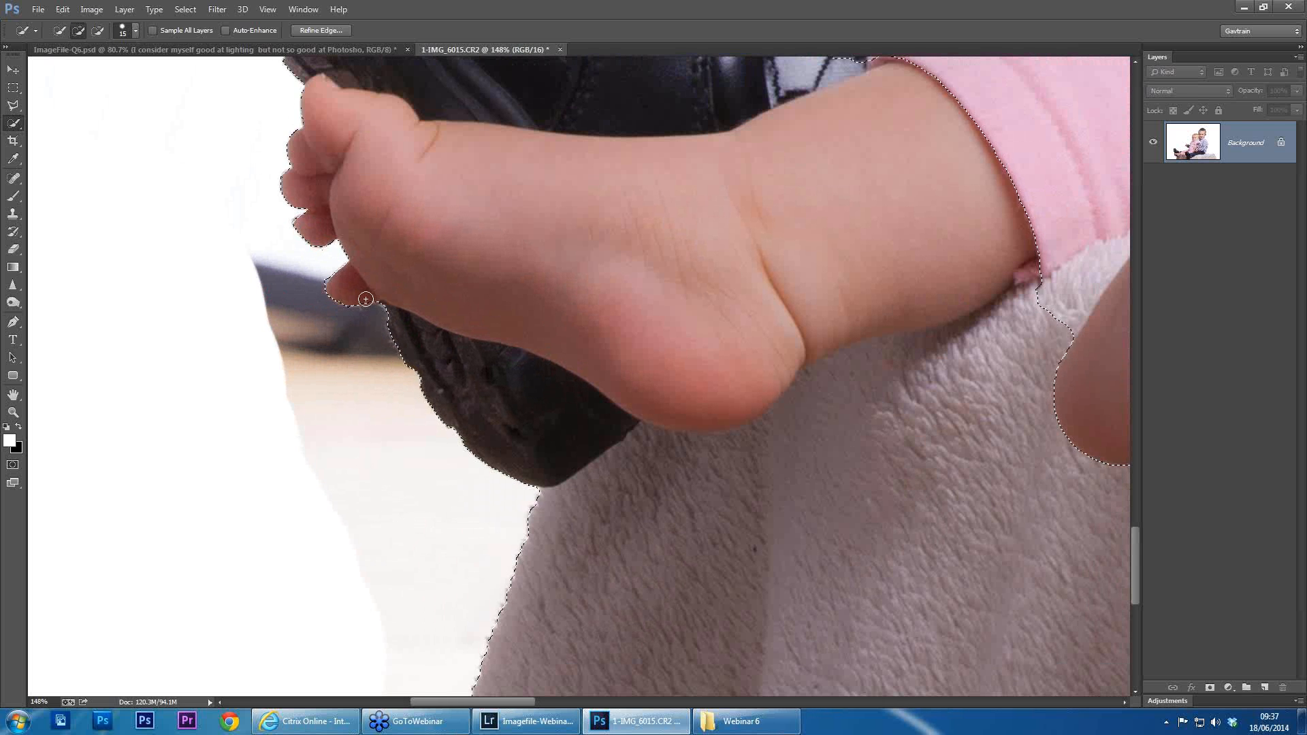
scroll(438, 265, down, 1)
scroll(438, 265, down, 6)
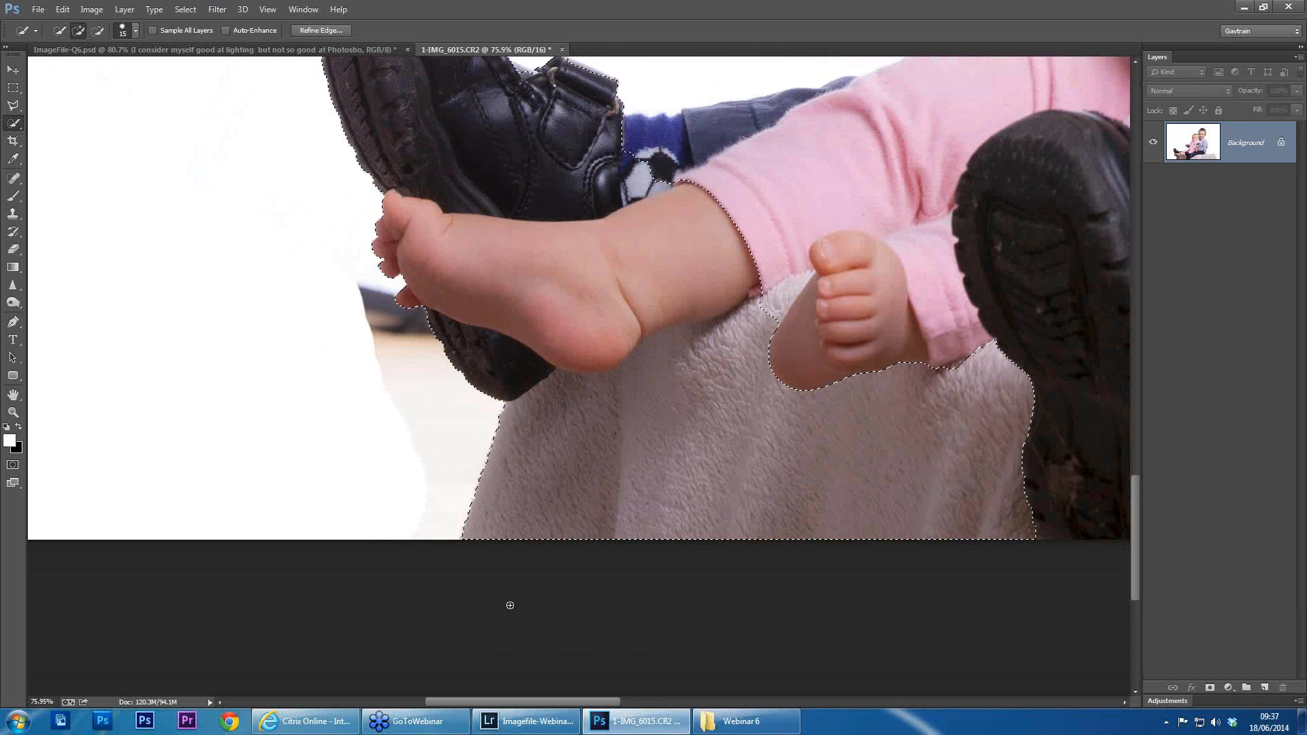
Add the blanket's right end to the selection with a larger Quick Selection brush, trimming off stray background
drag(538, 701, 868, 702)
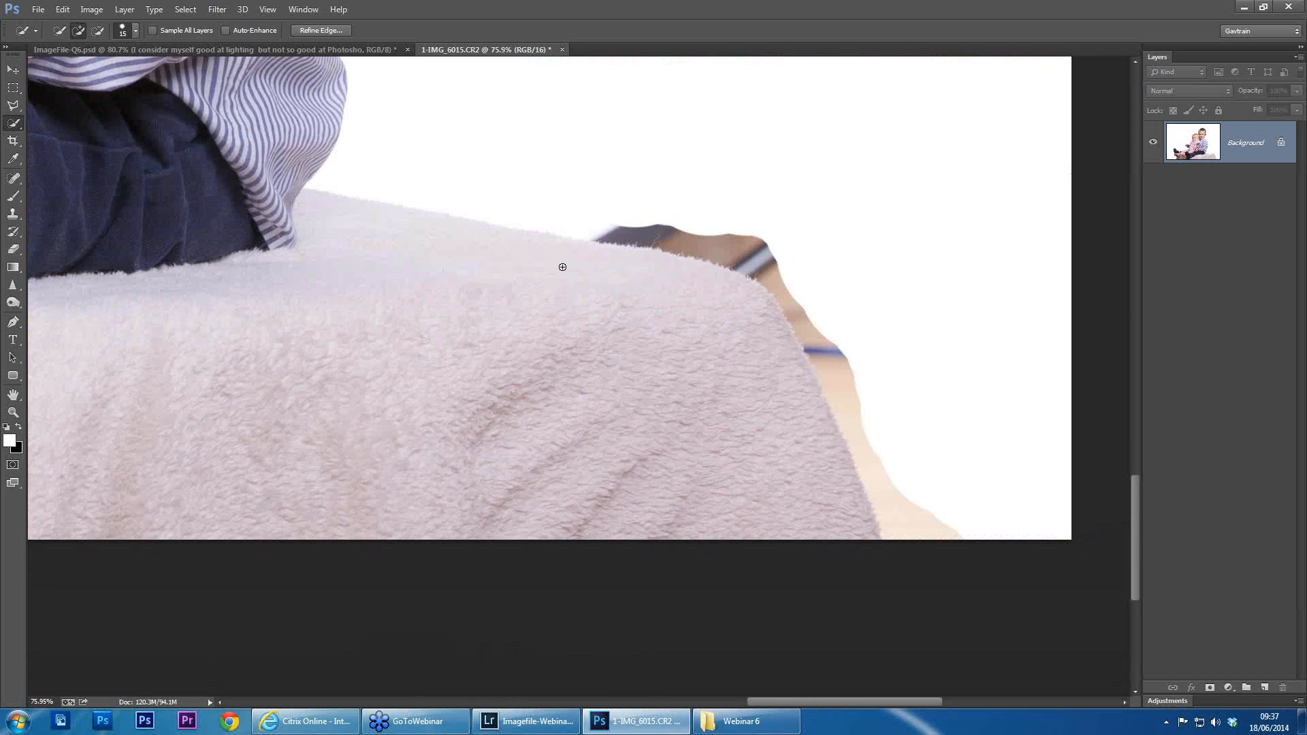
key(bracketright)
key(bracketright)
key(bracketright)
key(bracketright)
key(bracketright)
mouse_move(543, 257)
mouse_down()
mouse_move(658, 322)
mouse_move(729, 434)
mouse_up()
key(alt)
Refine the selection's edge with an increased edge-detection radius and output the result as a selection
click(317, 31)
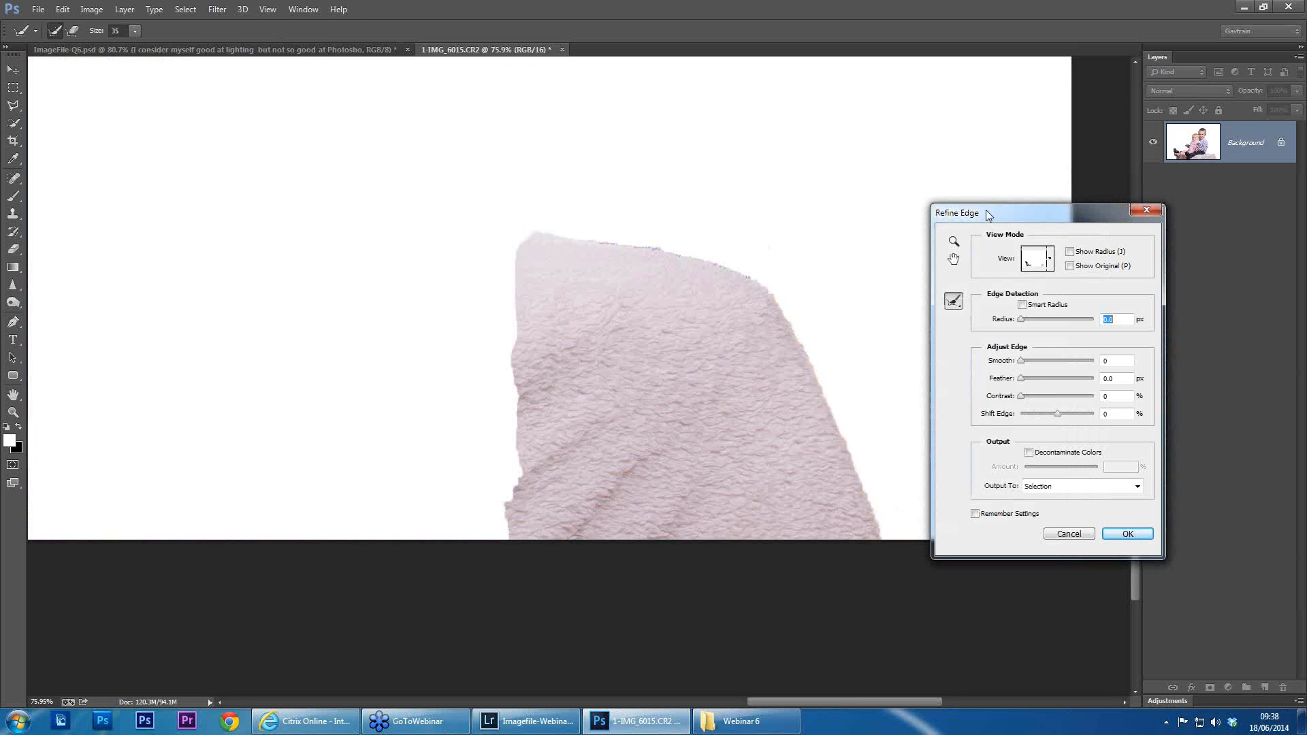
drag(989, 216, 930, 139)
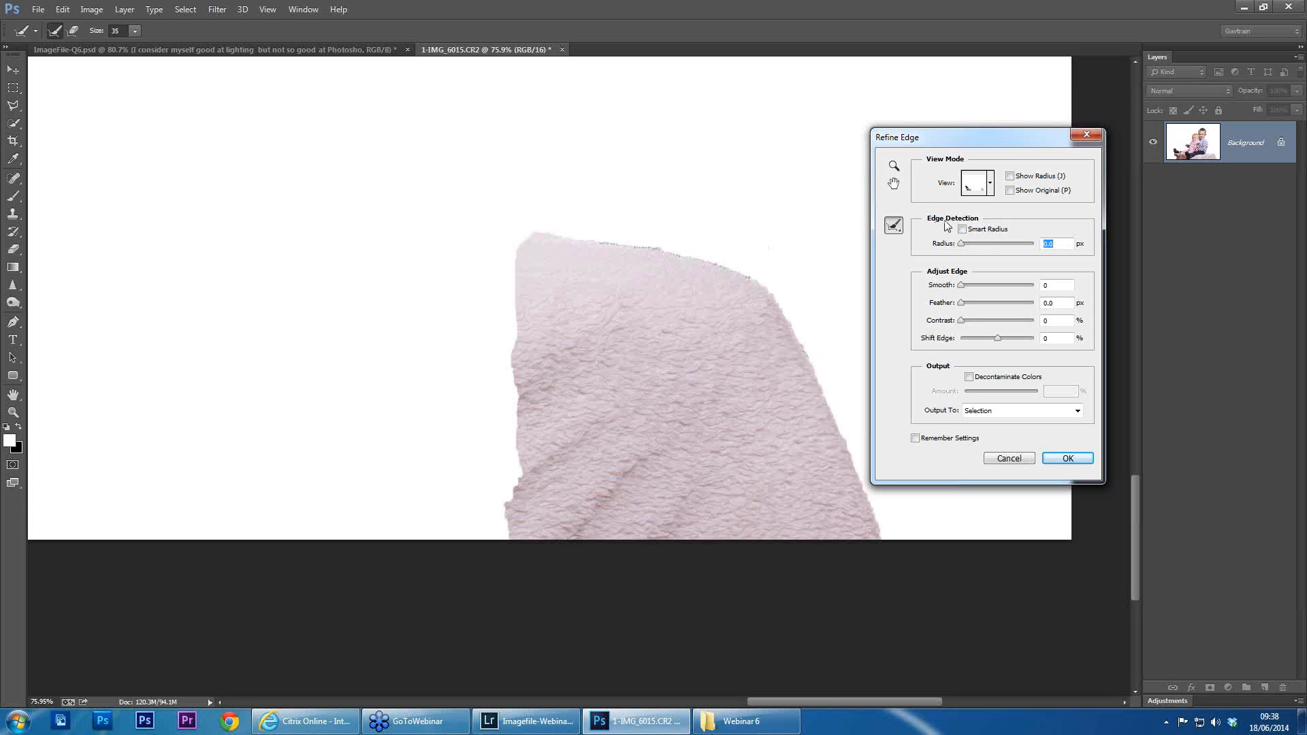
drag(961, 244, 986, 254)
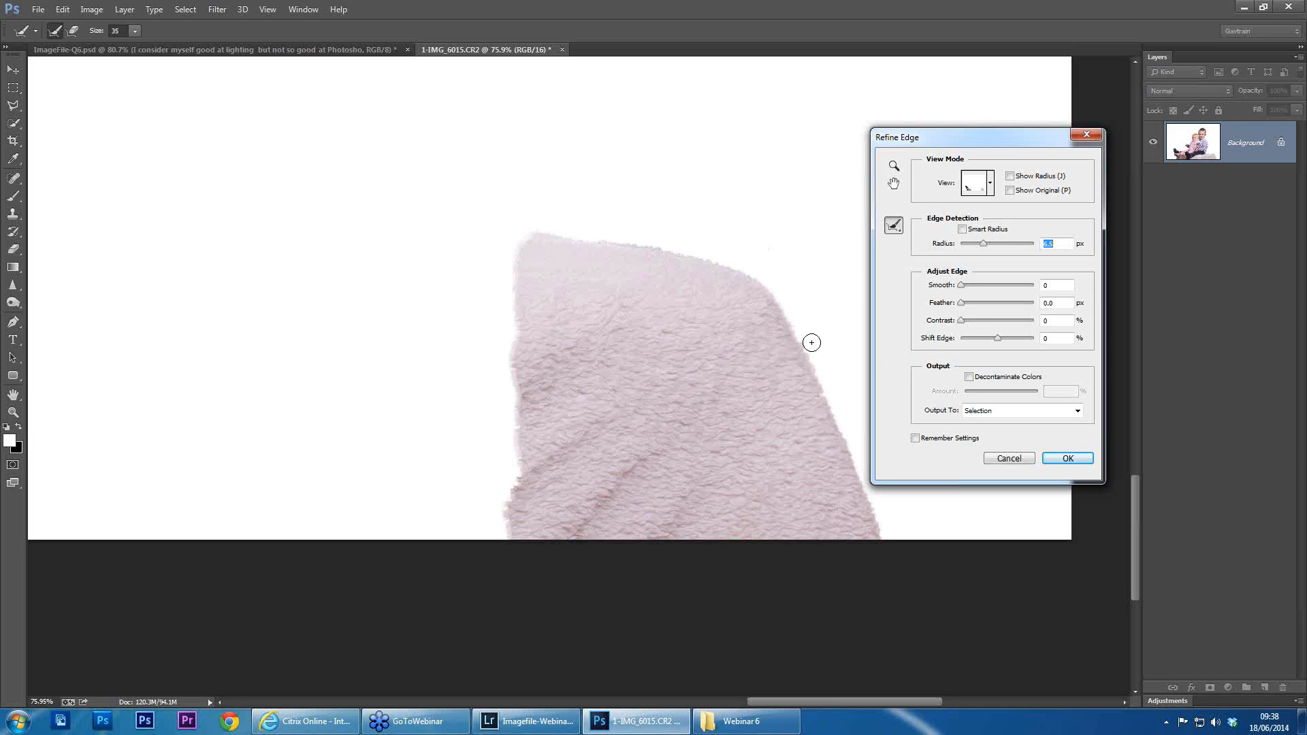
drag(981, 245, 987, 244)
drag(847, 704, 525, 698)
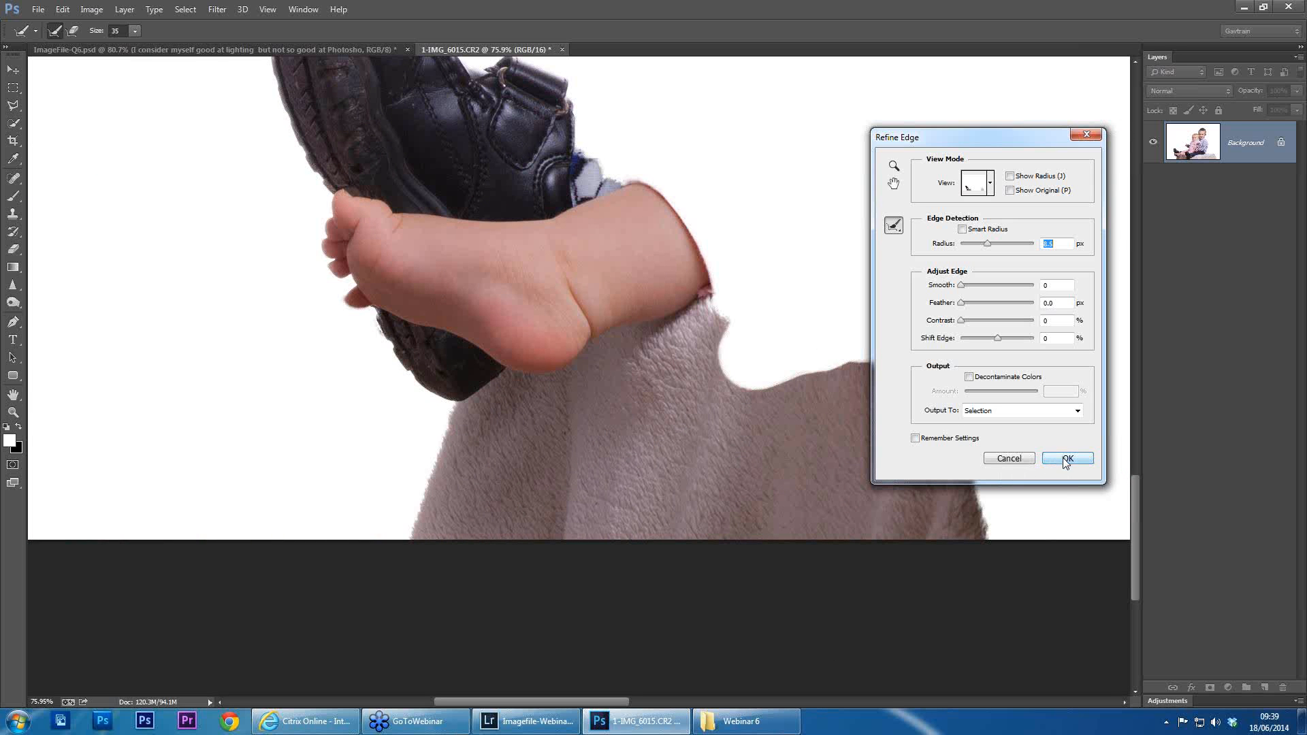
click(985, 416)
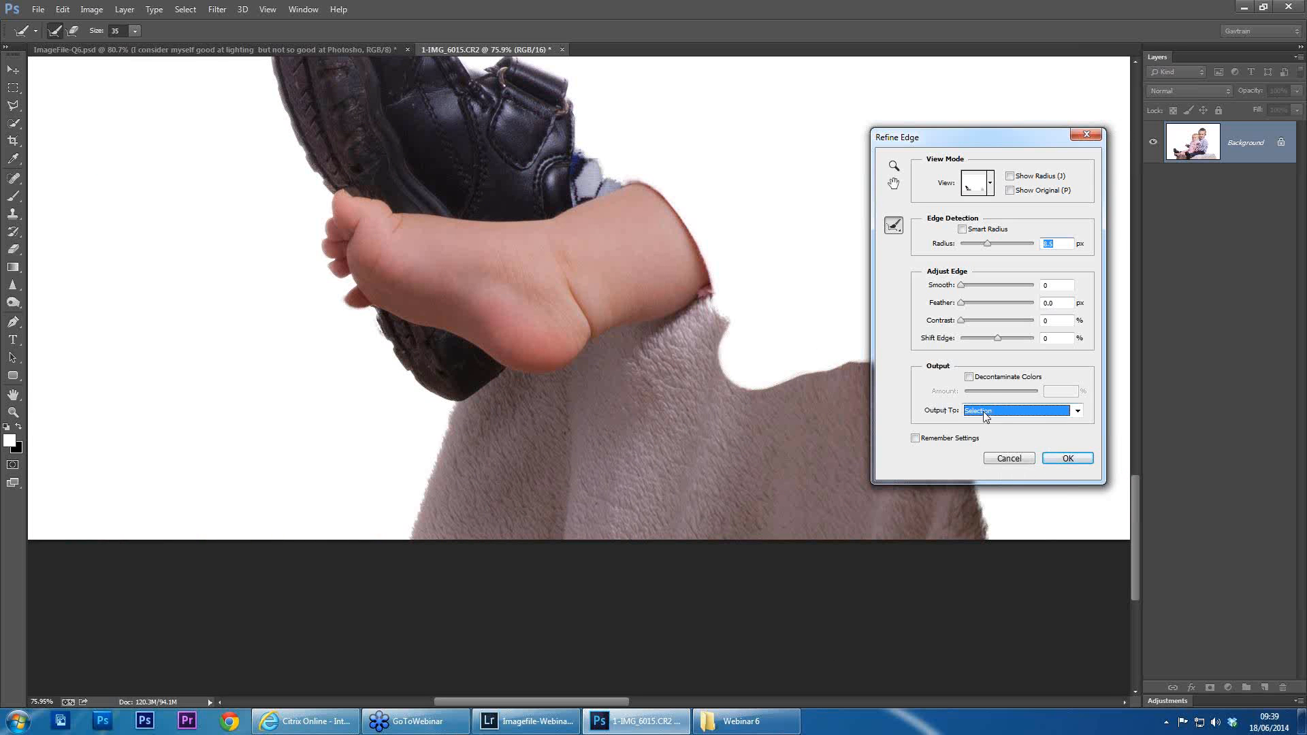
click(982, 424)
click(1060, 462)
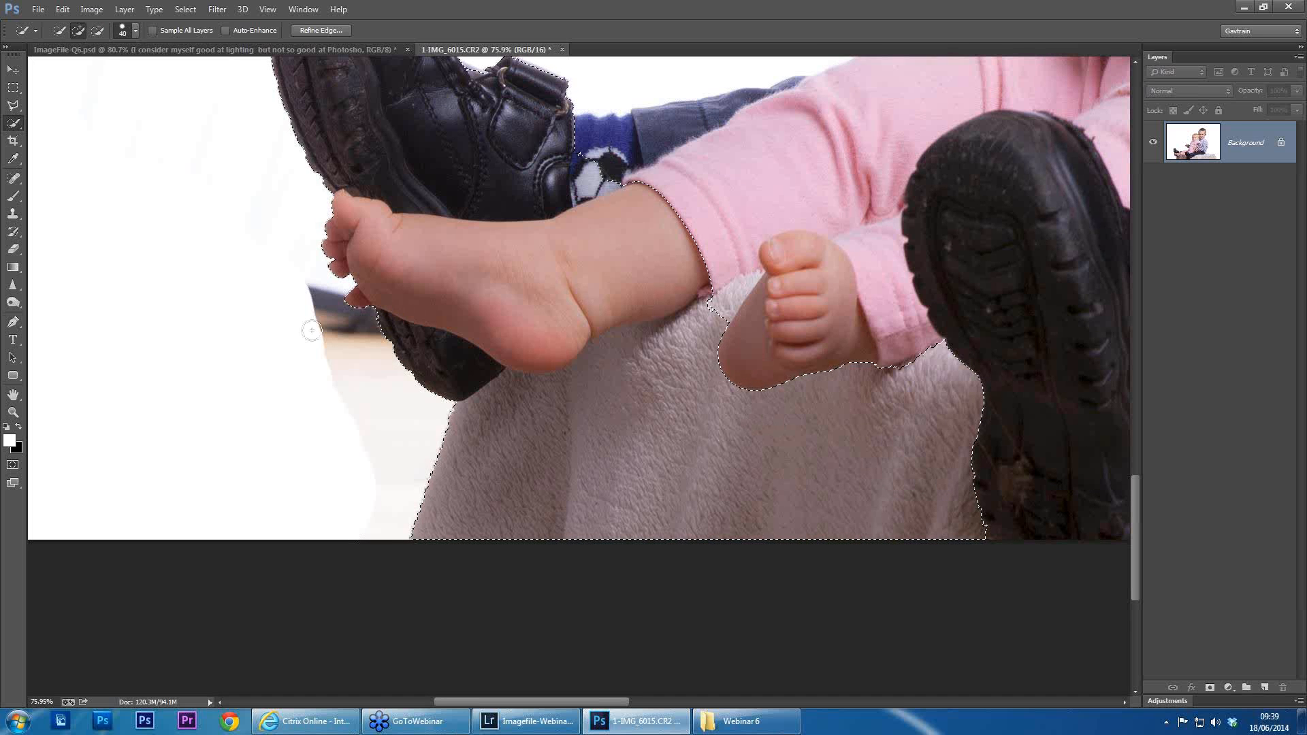
Try painting white inside the selected blanket area with the Brush tool, and undo the stroke
click(13, 395)
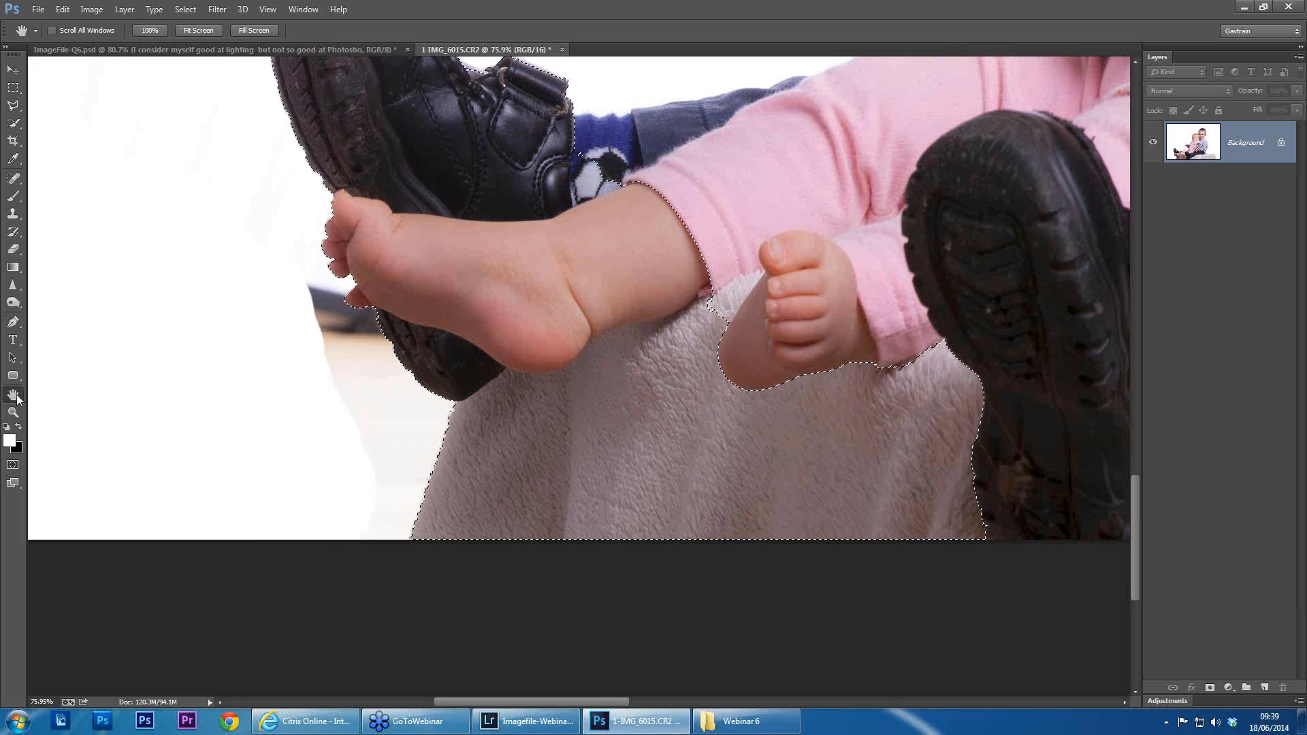
double_click(13, 395)
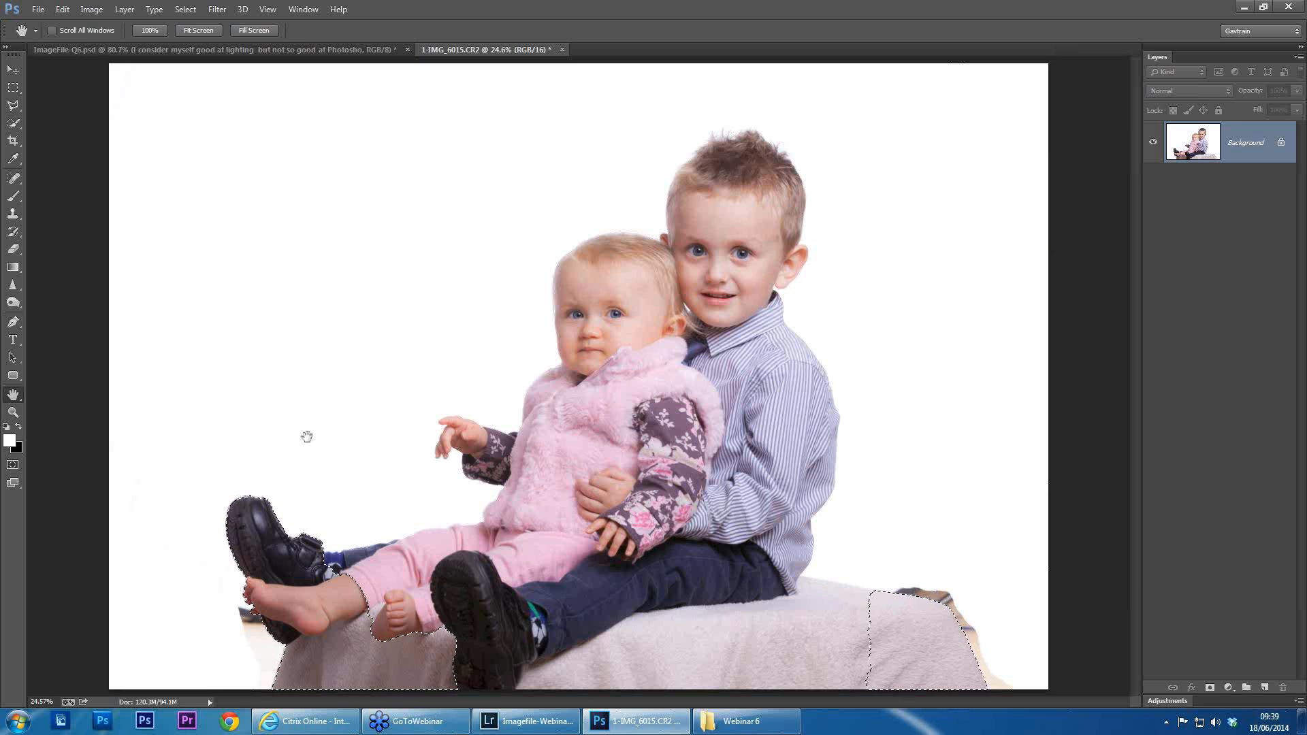
click(20, 200)
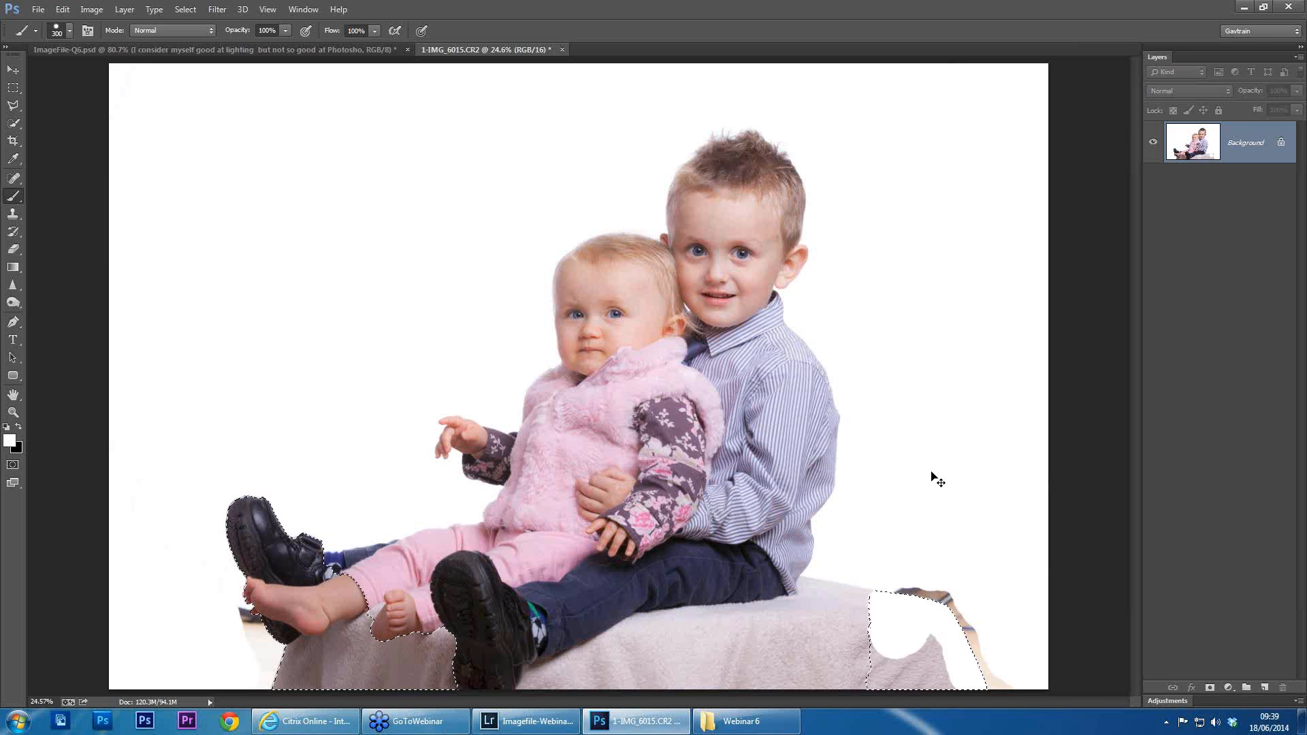
key(ctrl+z)
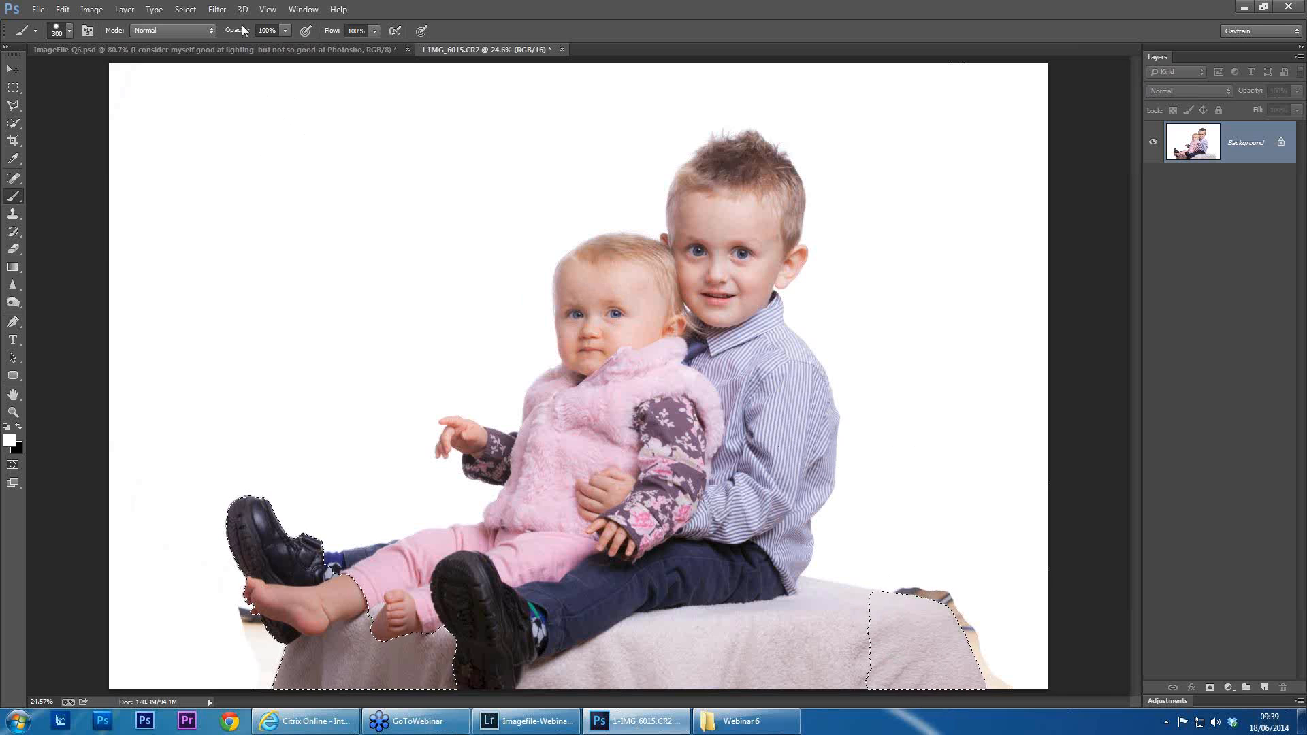
Invert the selection and paint the leftover background white beside the blanket's right end and around the left foot
click(186, 9)
click(199, 60)
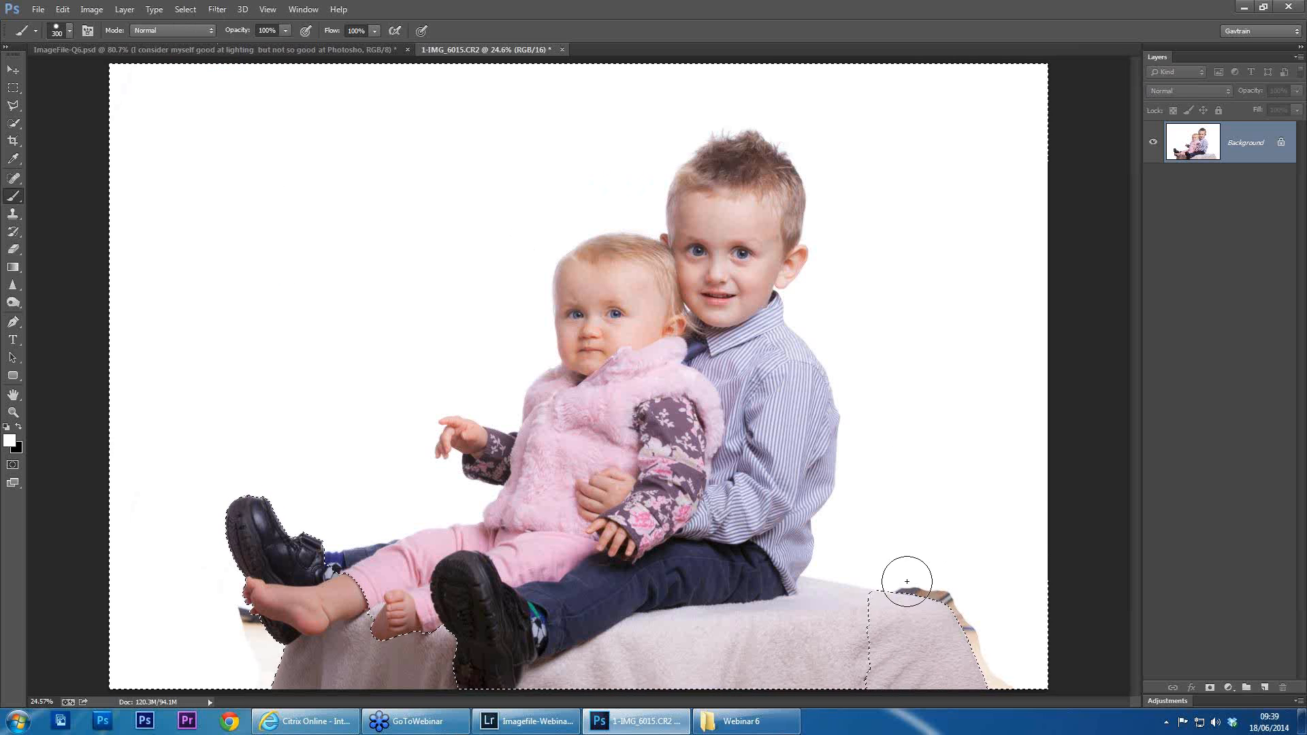
mouse_move(906, 579)
mouse_down()
mouse_move(969, 609)
mouse_move(1001, 668)
mouse_up()
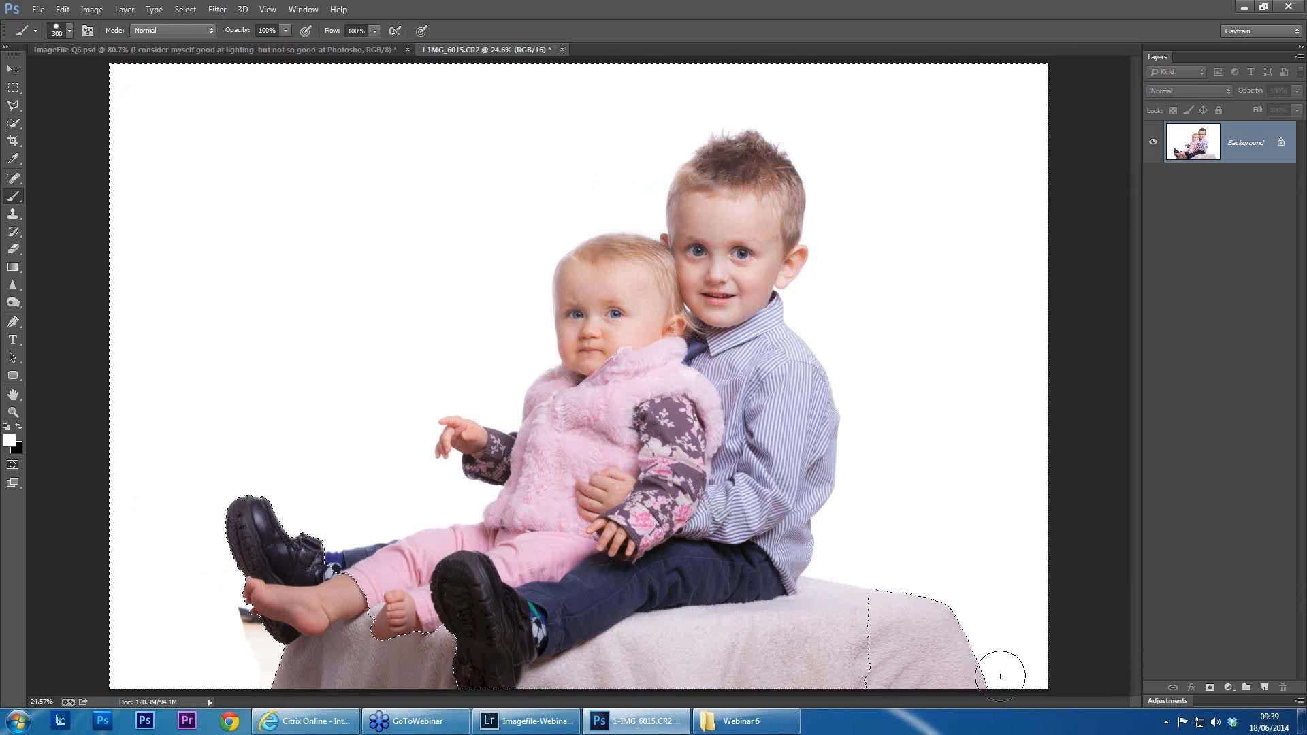
mouse_move(236, 580)
mouse_down()
mouse_move(257, 615)
mouse_move(257, 680)
mouse_up()
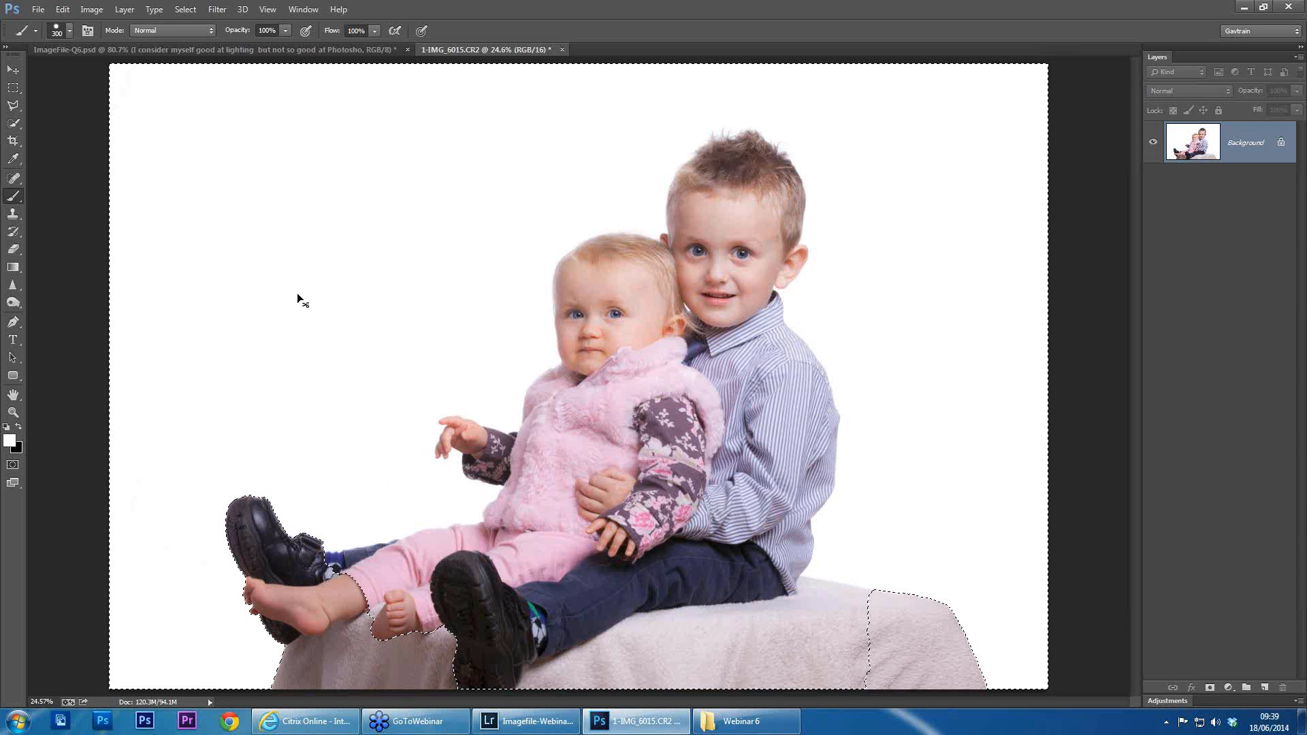
Clear the selection, try cropping the photo to the children's upper bodies, and undo the crop
key(ctrl+d)
click(17, 143)
drag(262, 107, 881, 519)
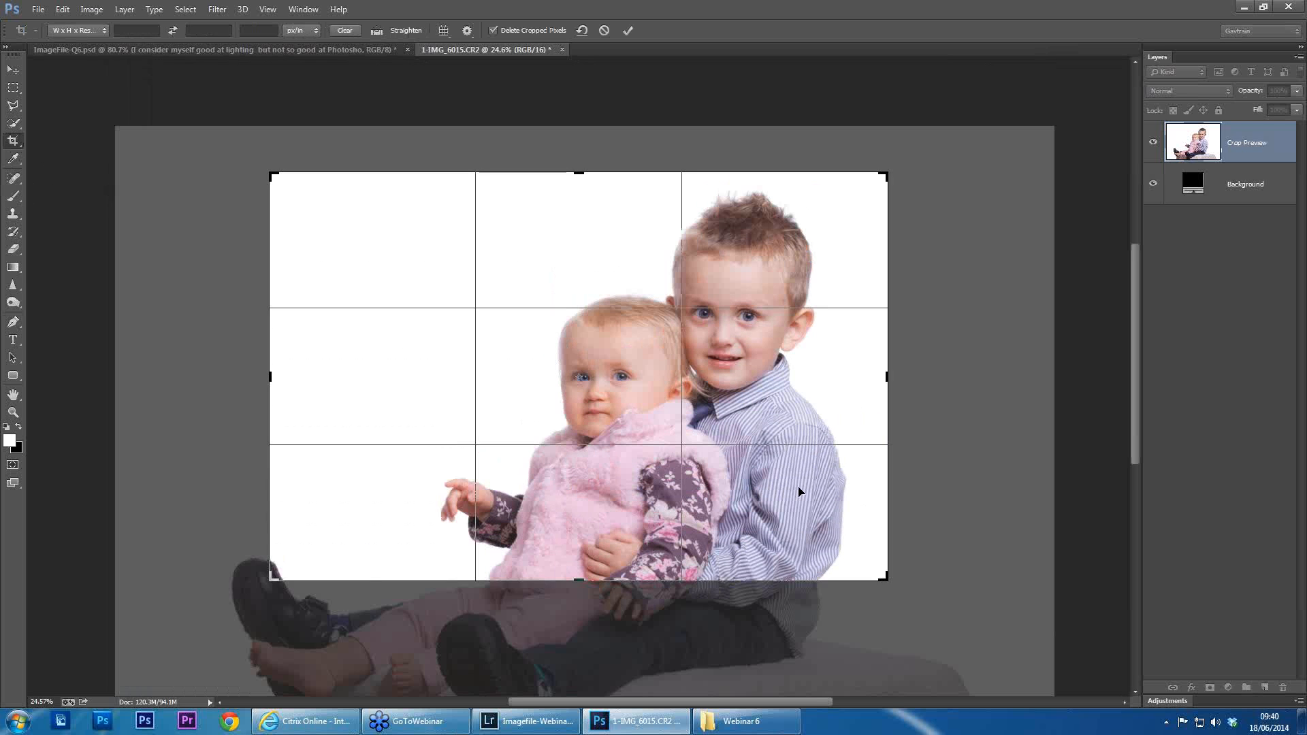
mouse_move(766, 478)
mouse_down()
mouse_move(753, 461)
mouse_move(730, 463)
mouse_move(751, 447)
mouse_move(751, 469)
mouse_up()
key(Return)
key(ctrl+0)
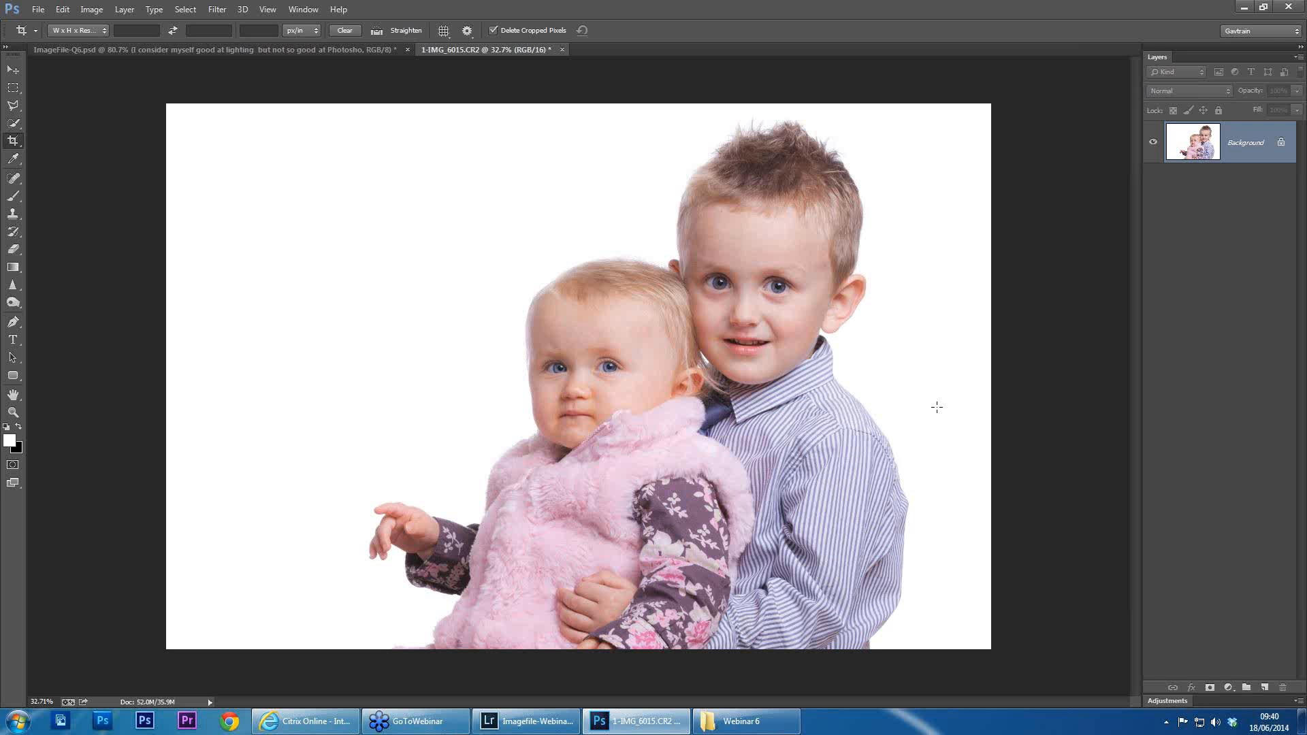
key(ctrl)
key(ctrl+z)
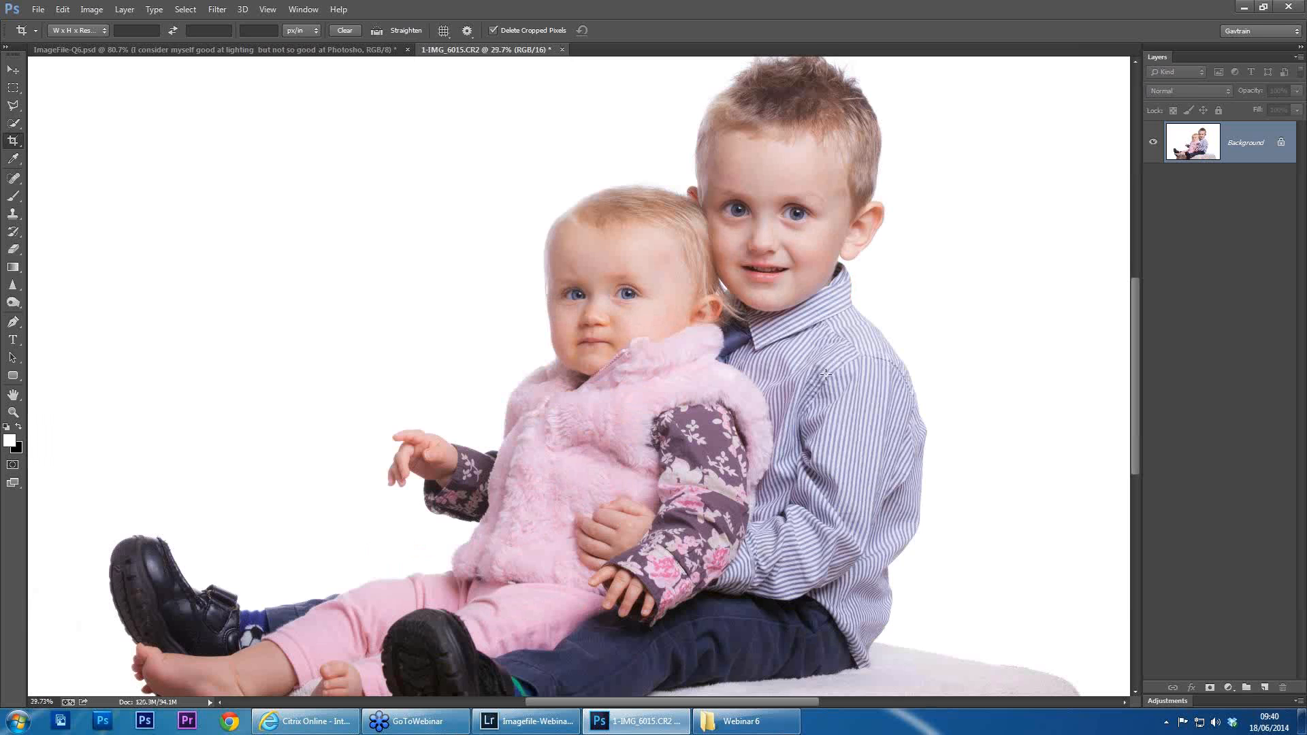
key(ctrl+0)
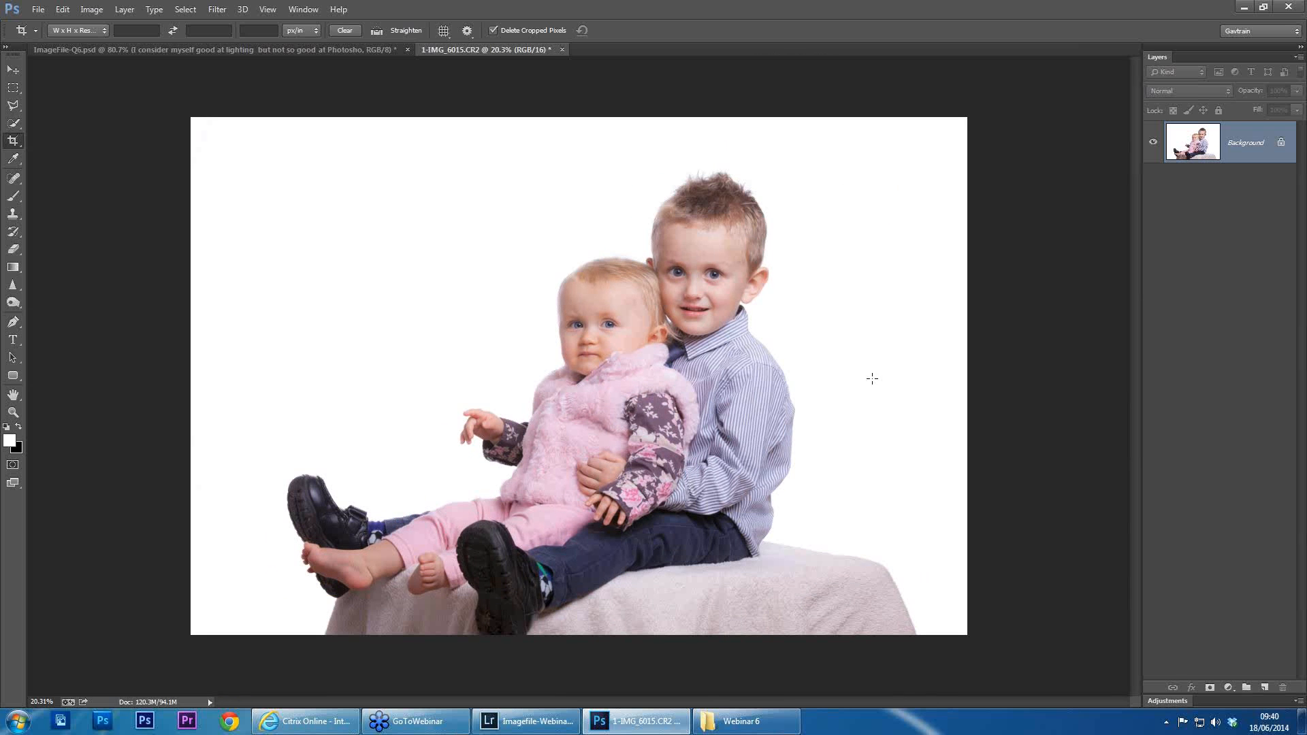
Close 1-IMG_6015.CR2 without saving and show the wide-angle distortion question in place of the white background question
click(562, 50)
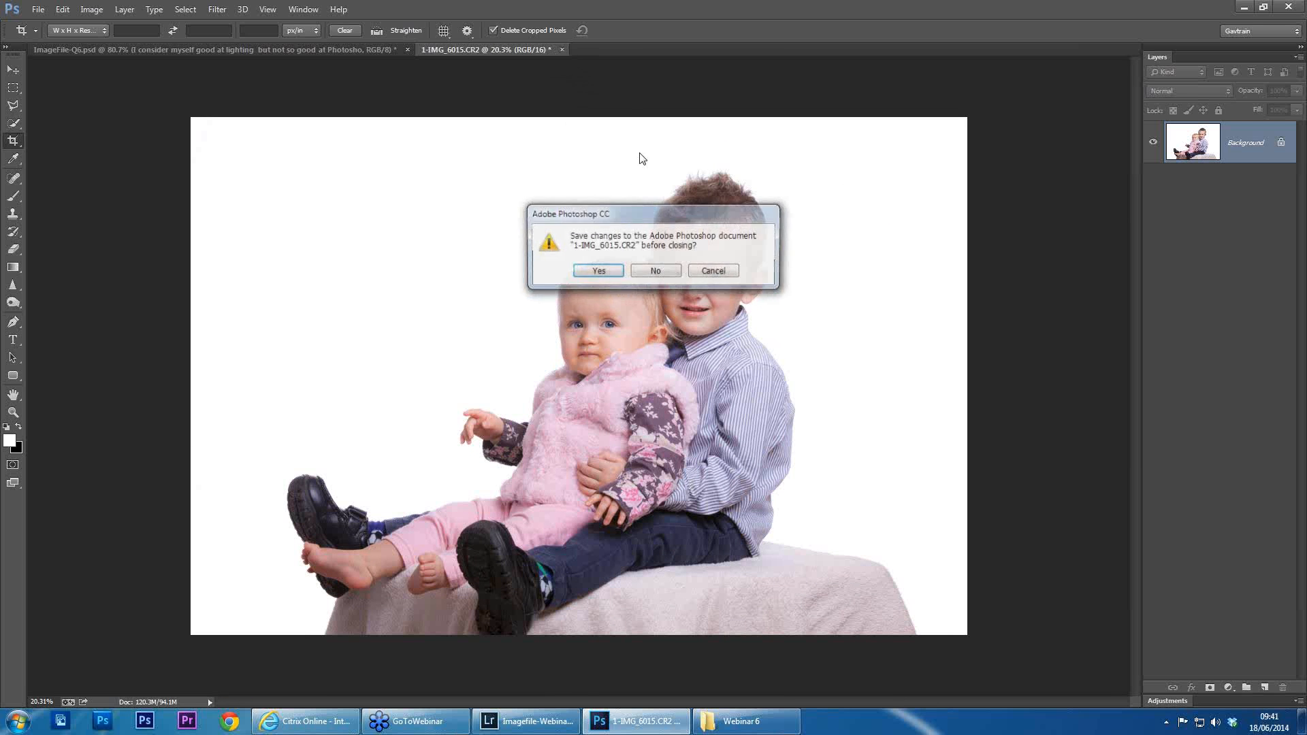
click(644, 272)
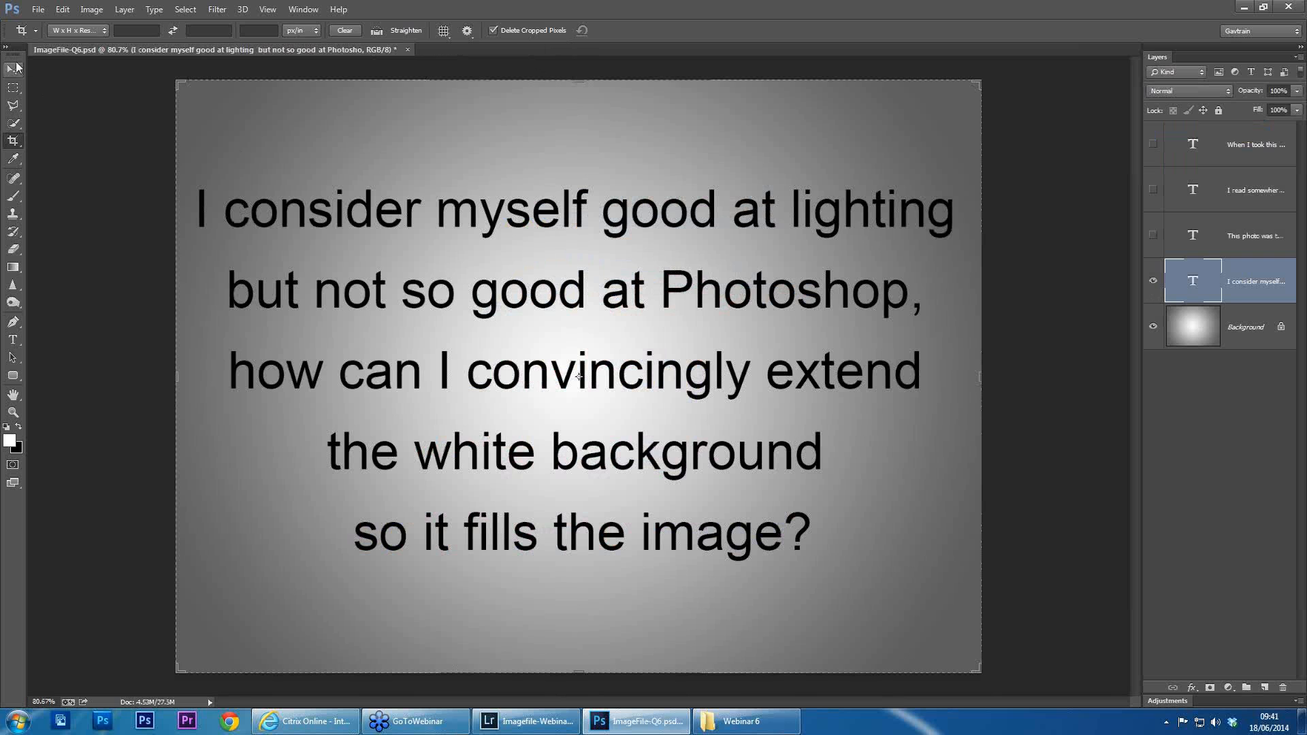
click(13, 70)
click(1154, 282)
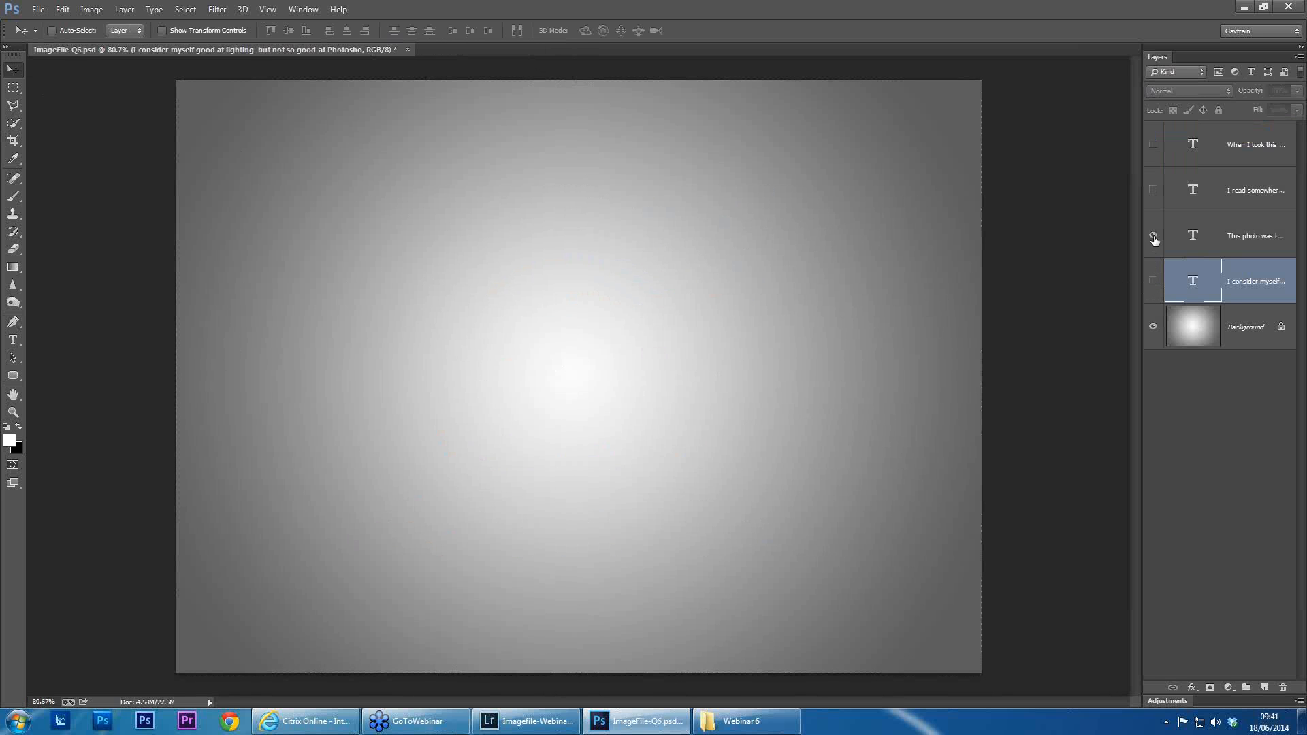
click(1152, 235)
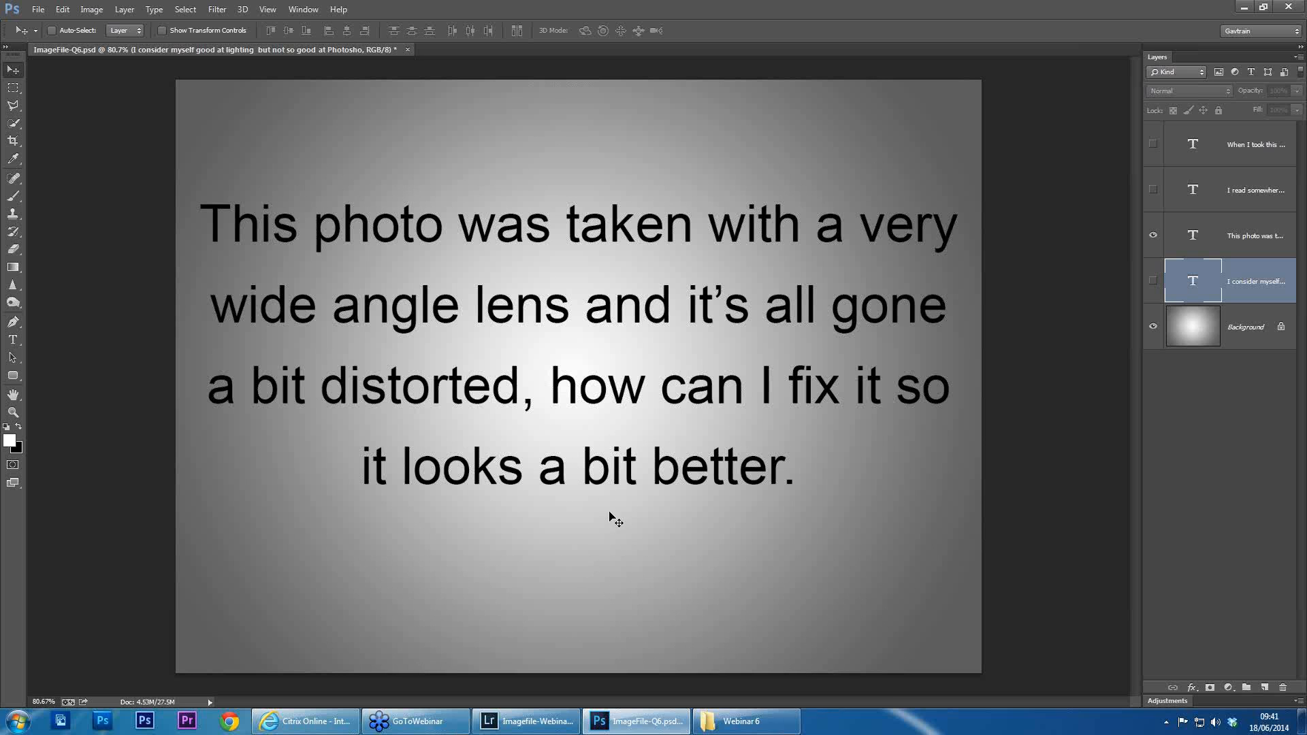
Open the pier photo 2-IMG_8367.tif from the Webinar 6 folder and duplicate its layer
click(737, 725)
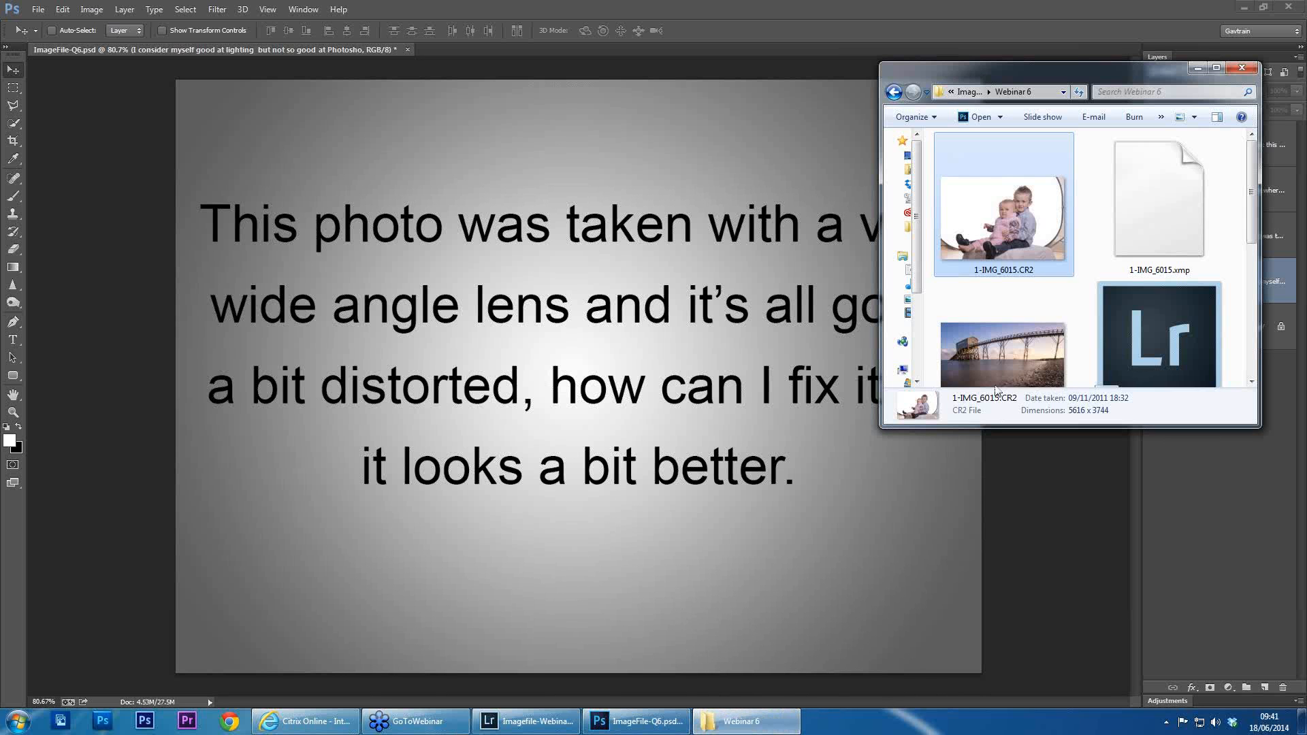
double_click(984, 314)
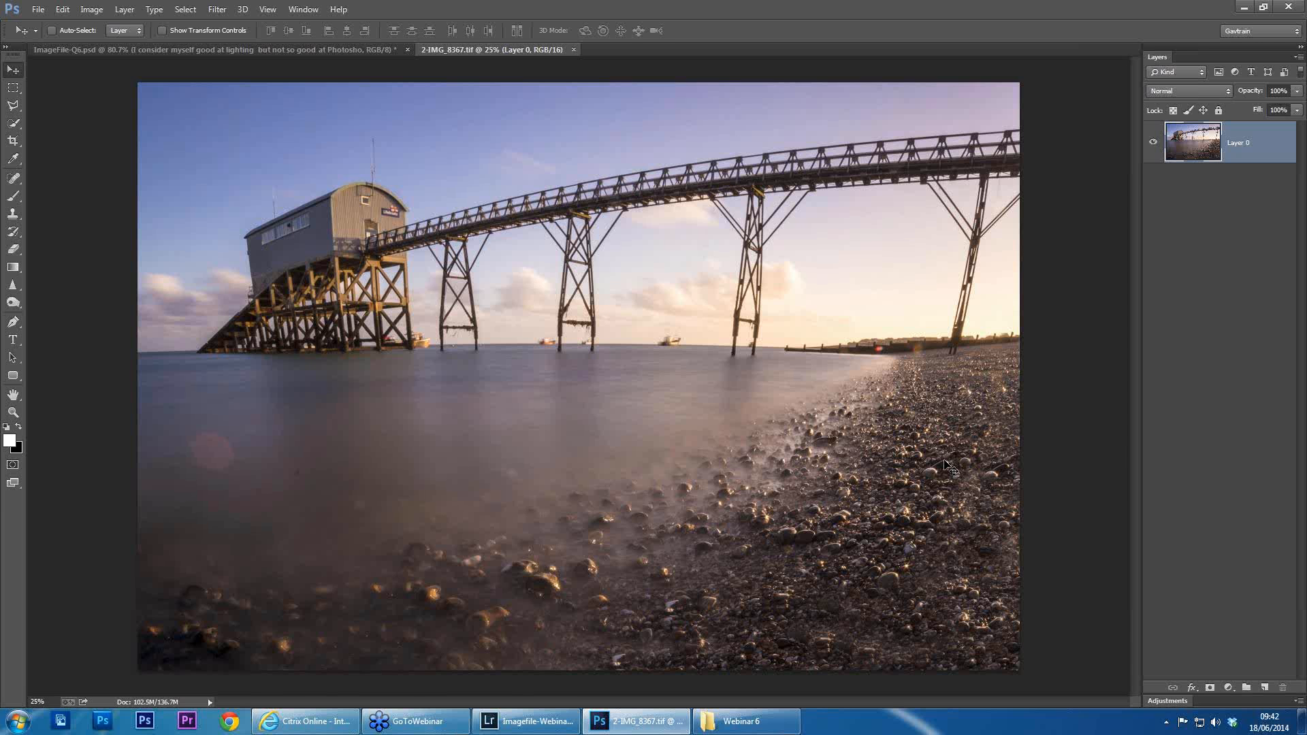
key(ctrl+j)
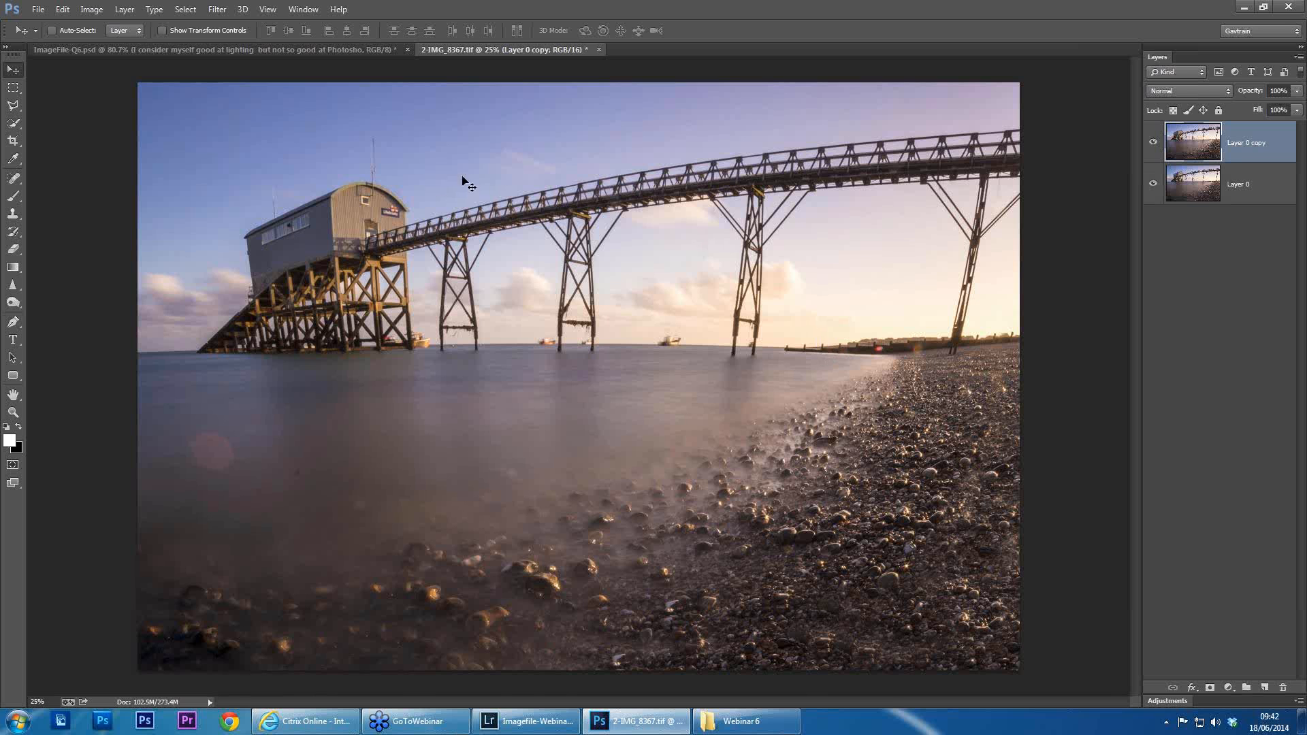
Try correcting the duplicated layer's perspective with Distort by stretching its lower corners and edge outward, and cancel the transform
click(100, 11)
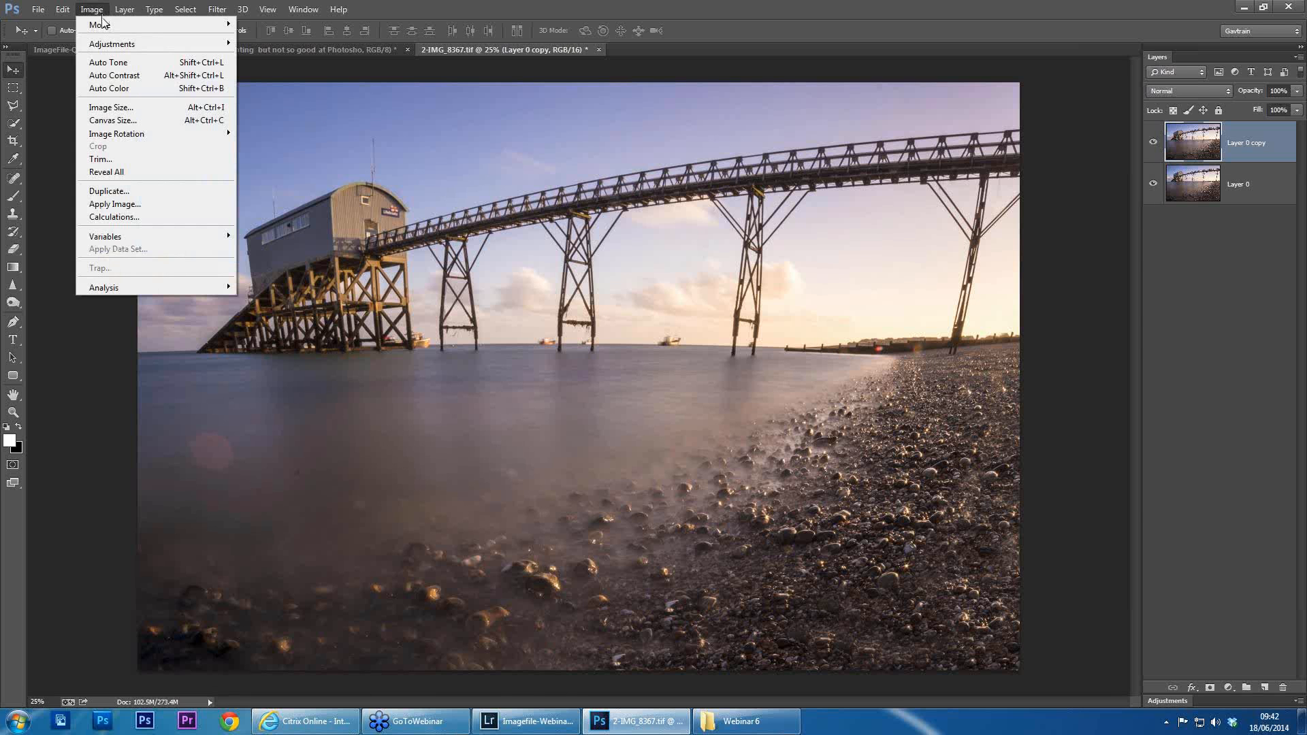
mouse_move(62, 10)
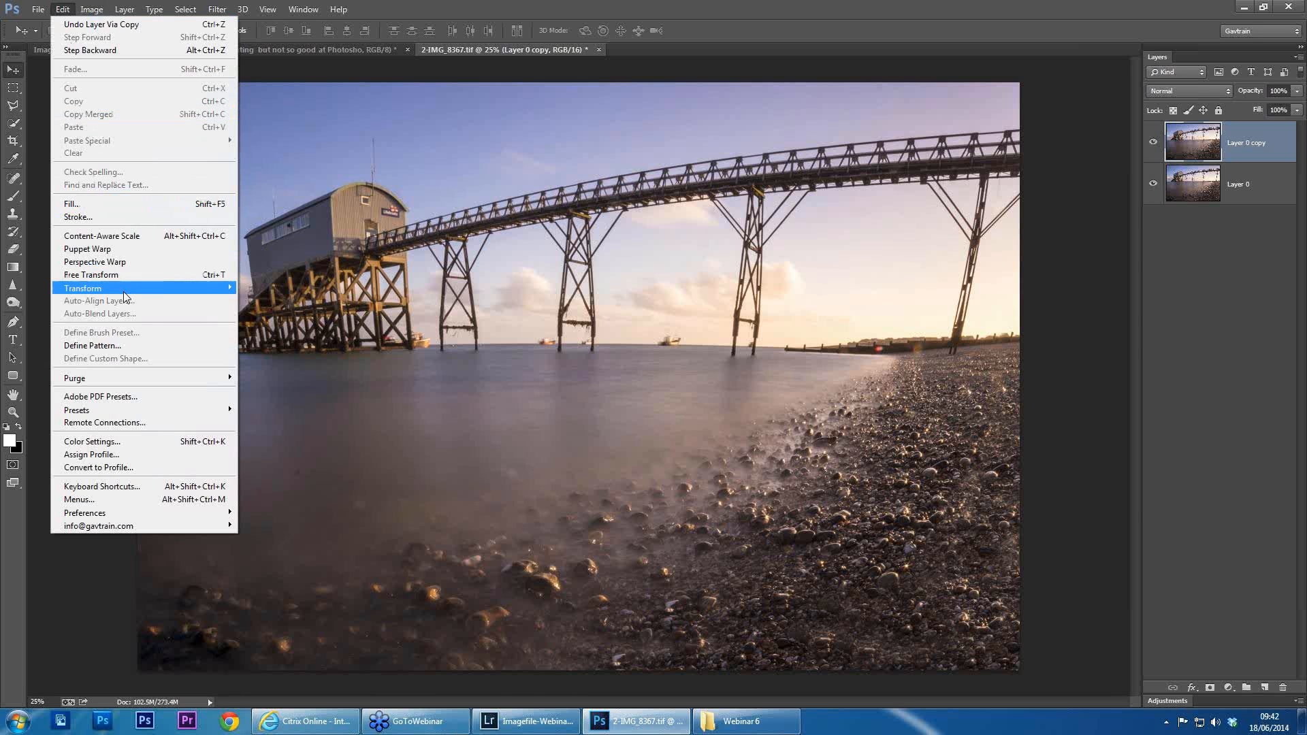
mouse_move(174, 289)
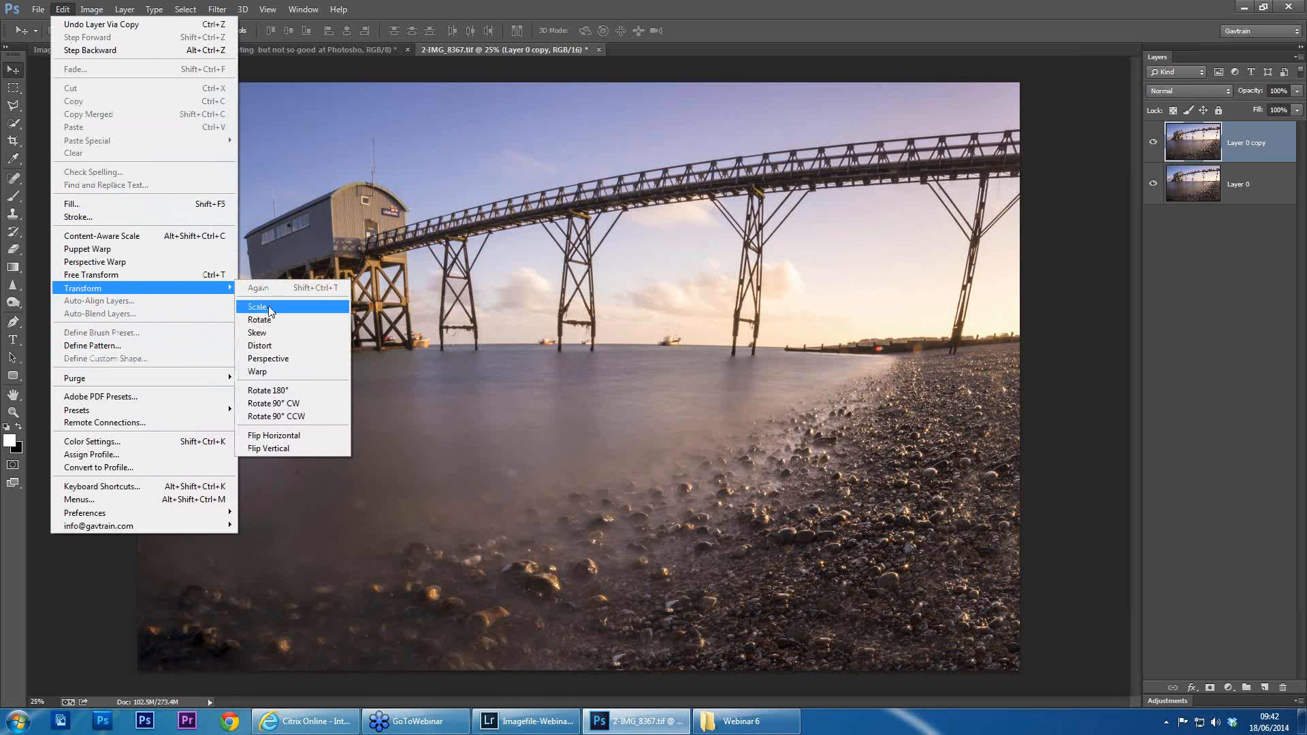
click(284, 345)
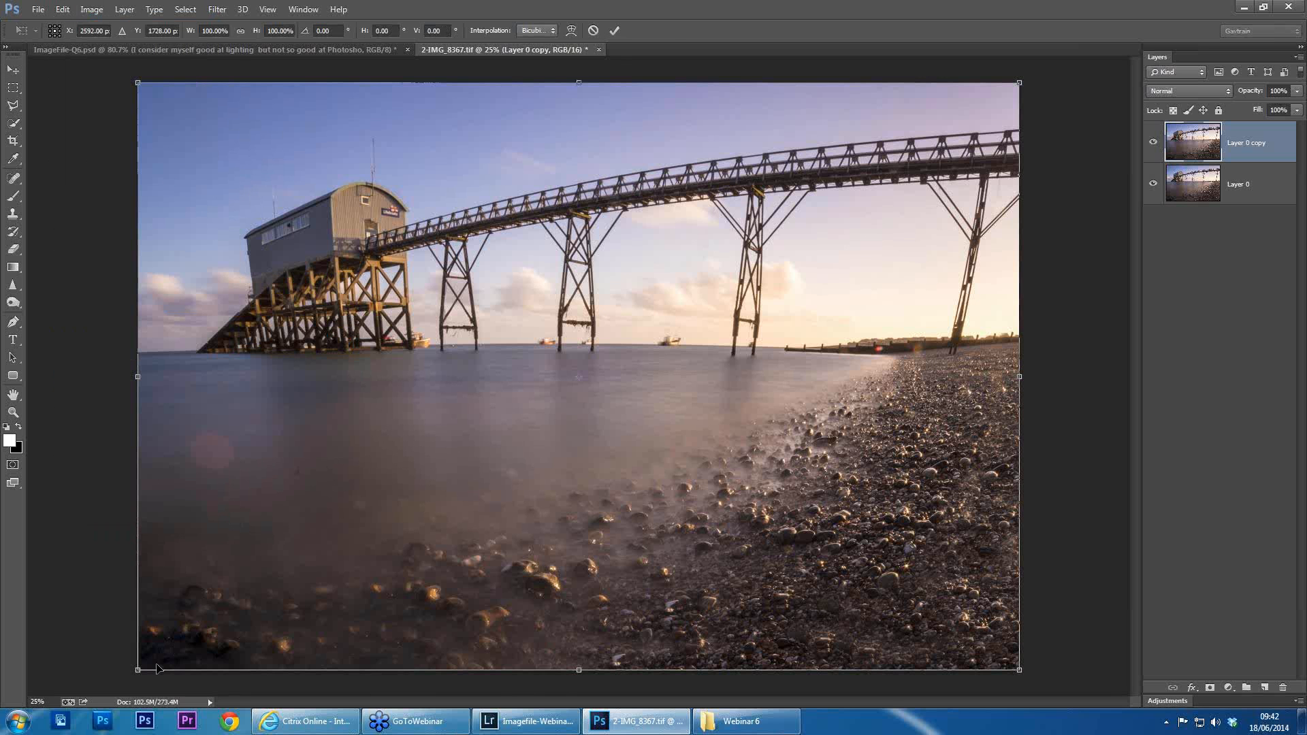
drag(138, 672, 53, 660)
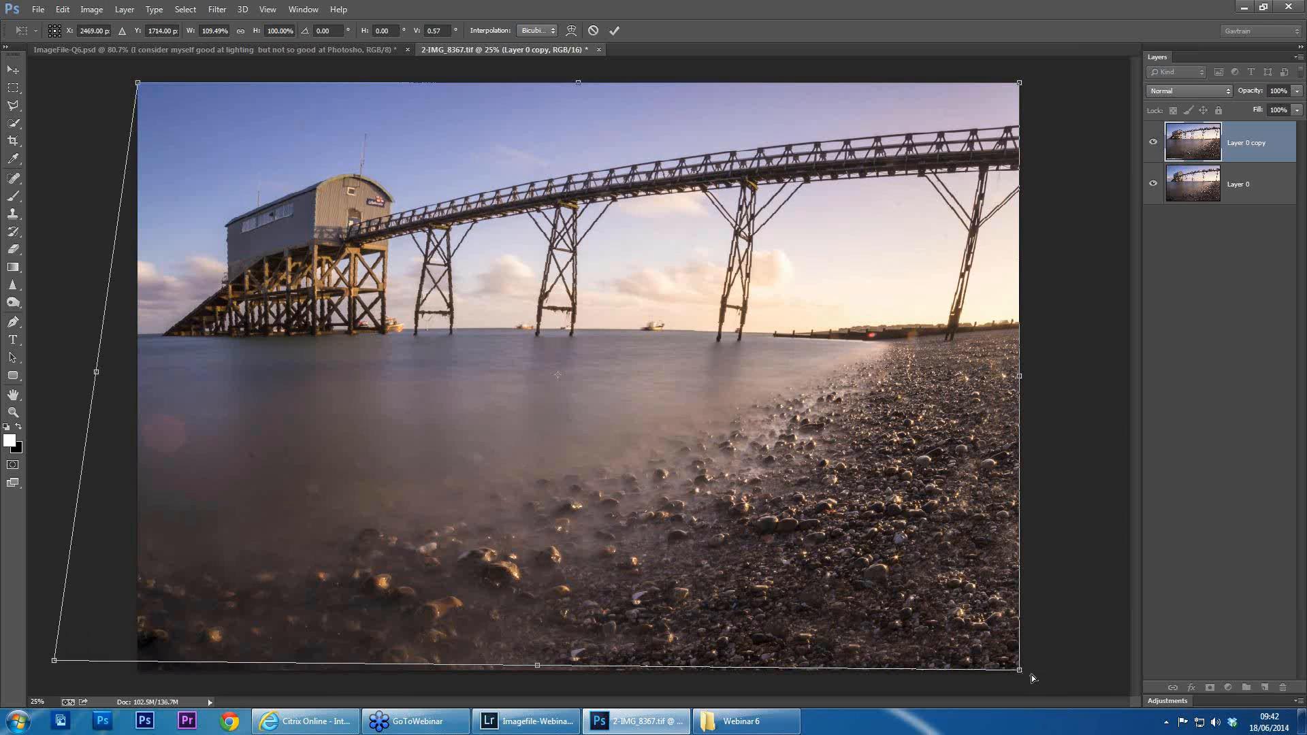
drag(1032, 678, 1132, 684)
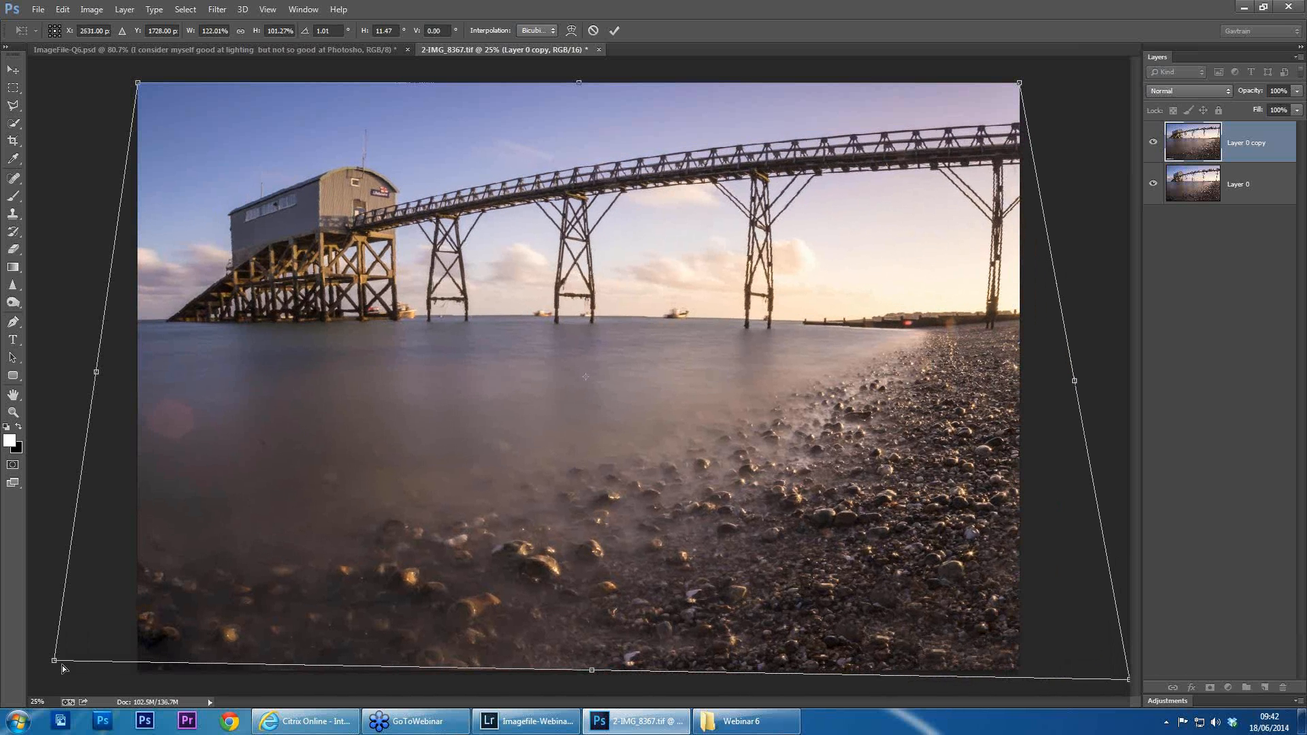
drag(54, 661, 53, 683)
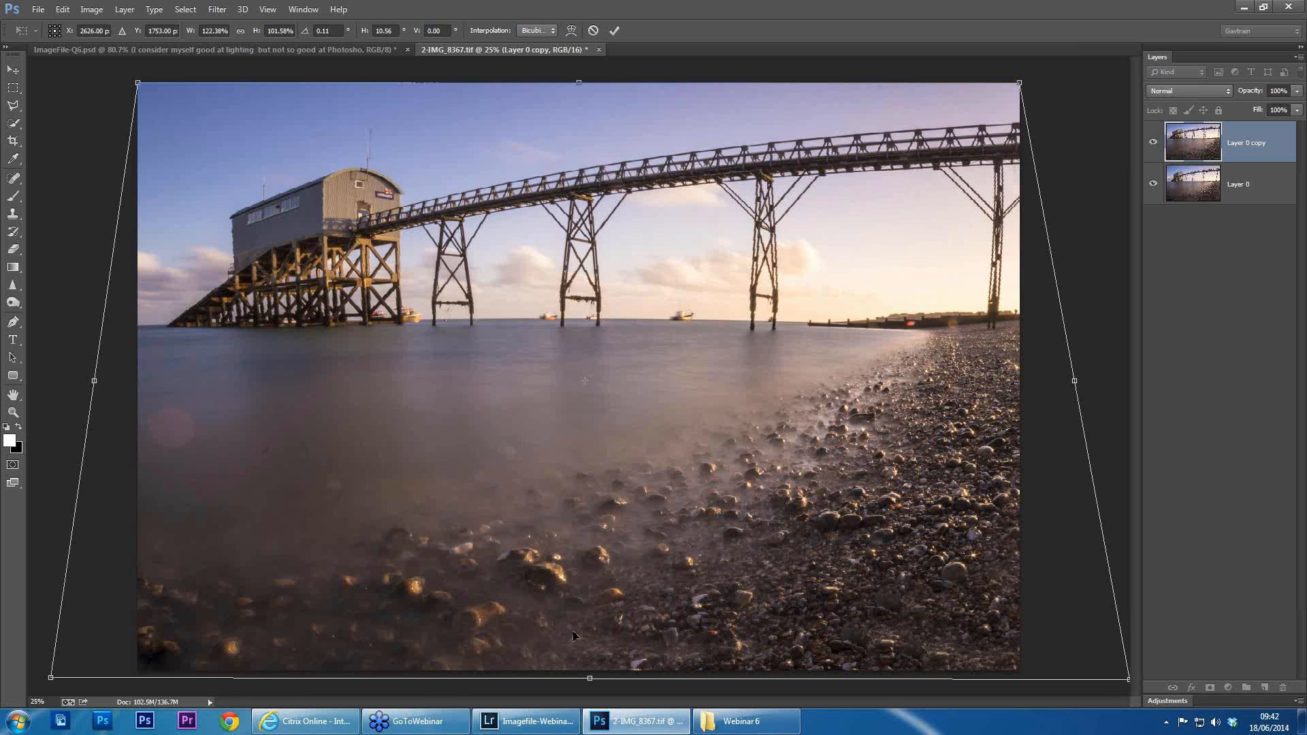
drag(590, 686, 590, 732)
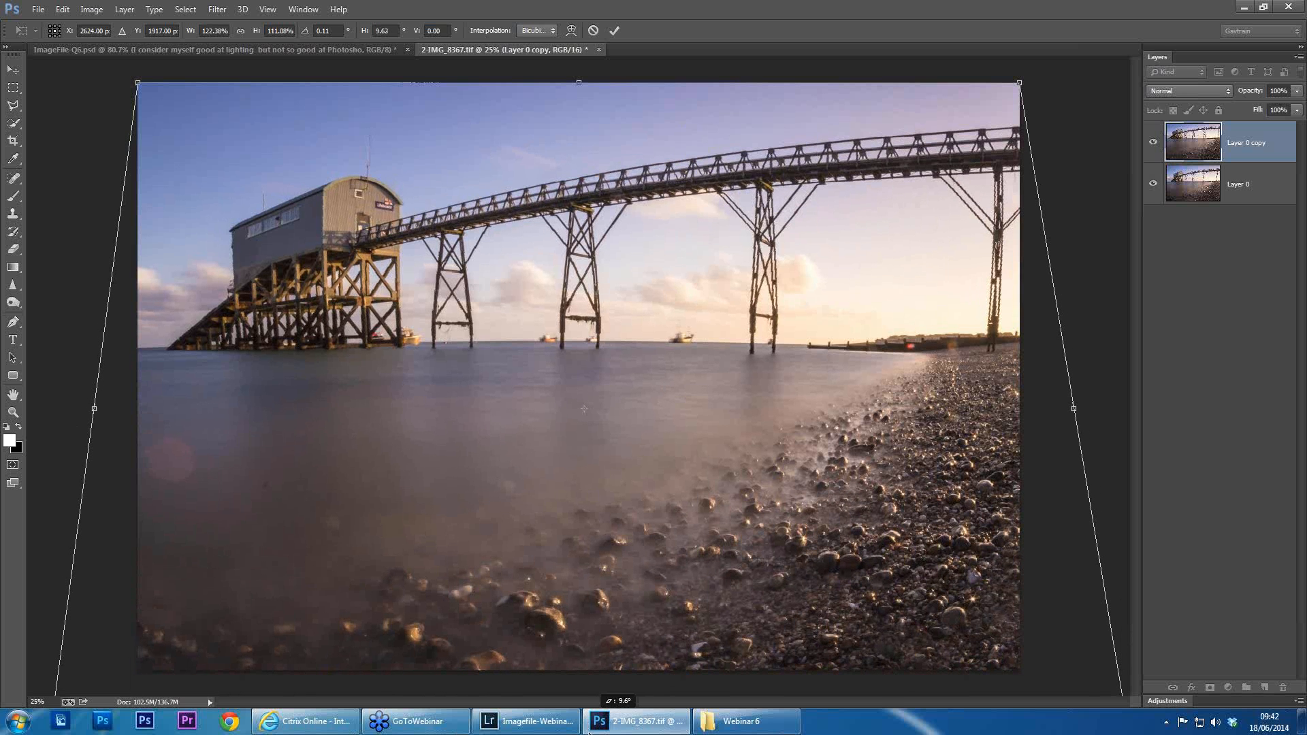
click(592, 30)
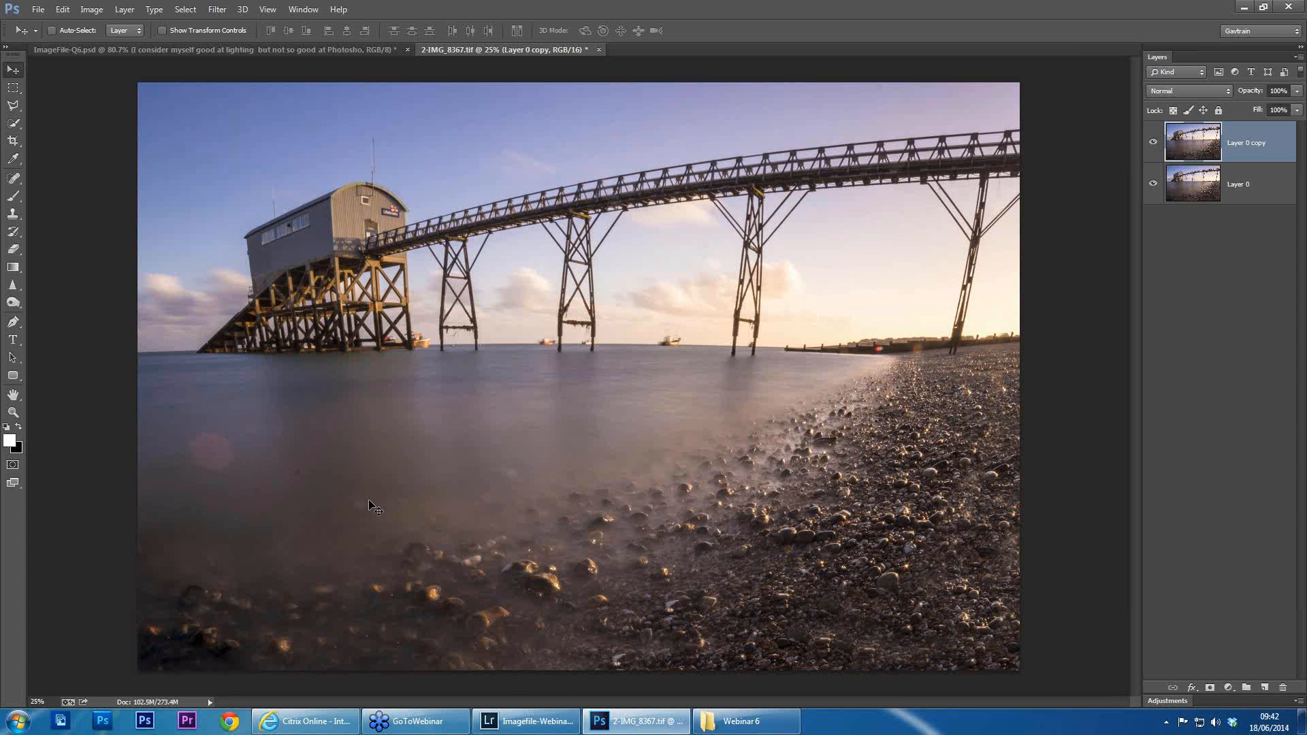
Remove the round lens flare and a small blemish from the water with a resized content-aware Spot Healing Brush
click(13, 180)
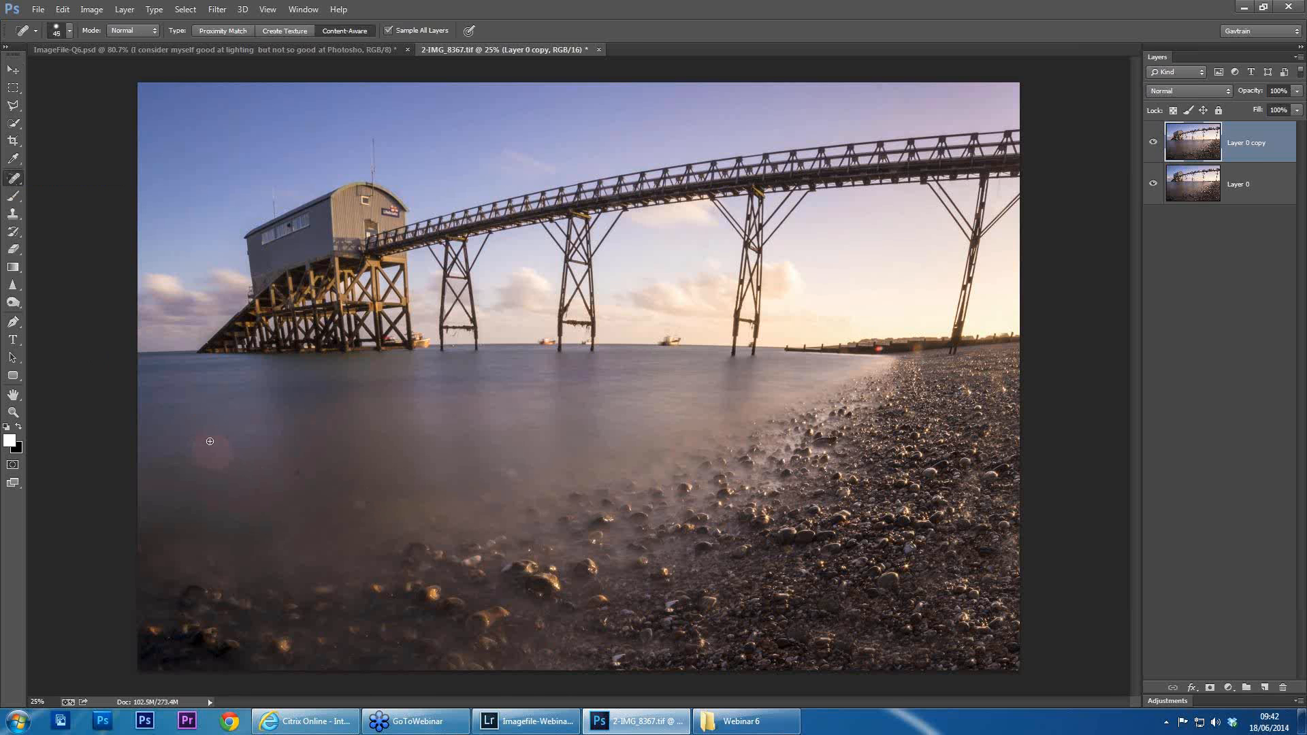
key(bracketright)
key(bracketright)
key(bracketright)
key(bracketright)
key(bracketright)
key(bracketright)
key(bracketright)
key(bracketright)
drag(203, 444, 219, 469)
key(bracketleft)
key(bracketleft)
key(bracketleft)
click(361, 507)
Heal the red and orange flare spots along the distant groyne with a smaller Spot Healing Brush
scroll(904, 351, up, 1)
scroll(904, 351, up, 11)
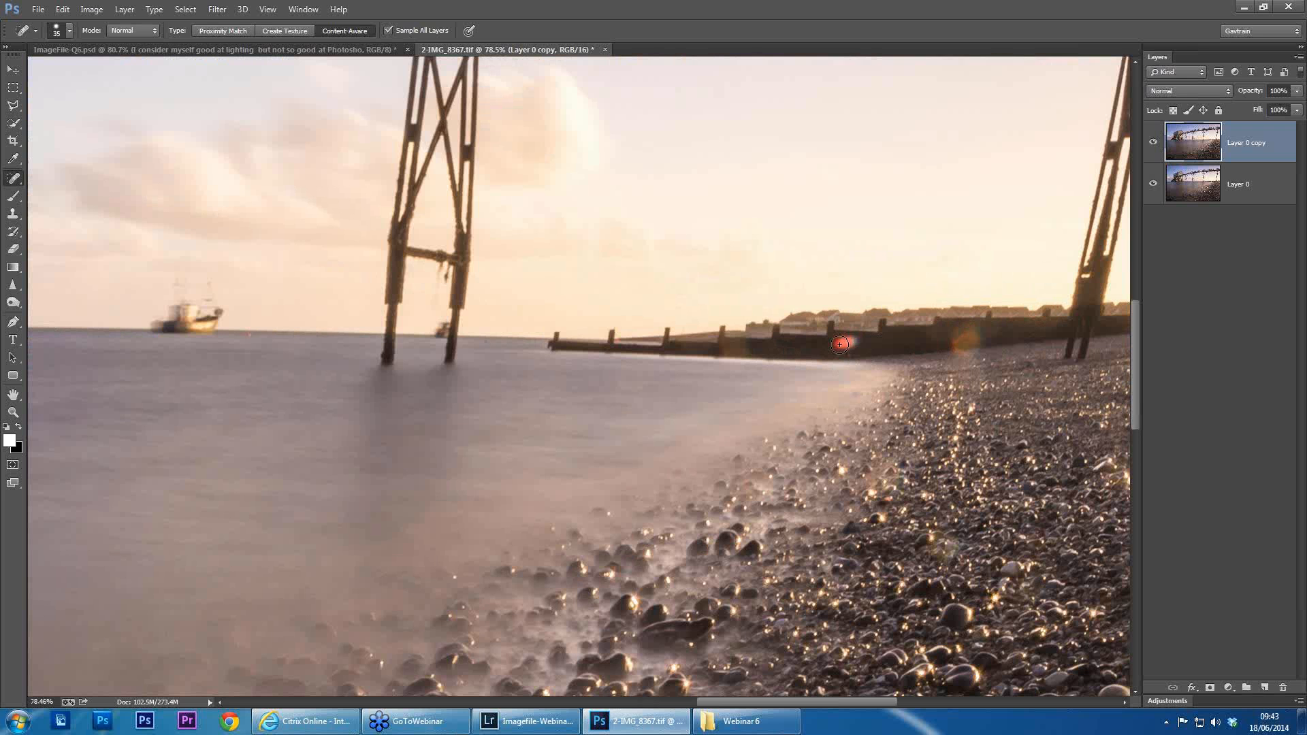
key(bracketleft)
key(bracketleft)
key(bracketleft)
key(bracketleft)
key(bracketleft)
key(bracketleft)
drag(840, 343, 855, 342)
drag(956, 340, 993, 335)
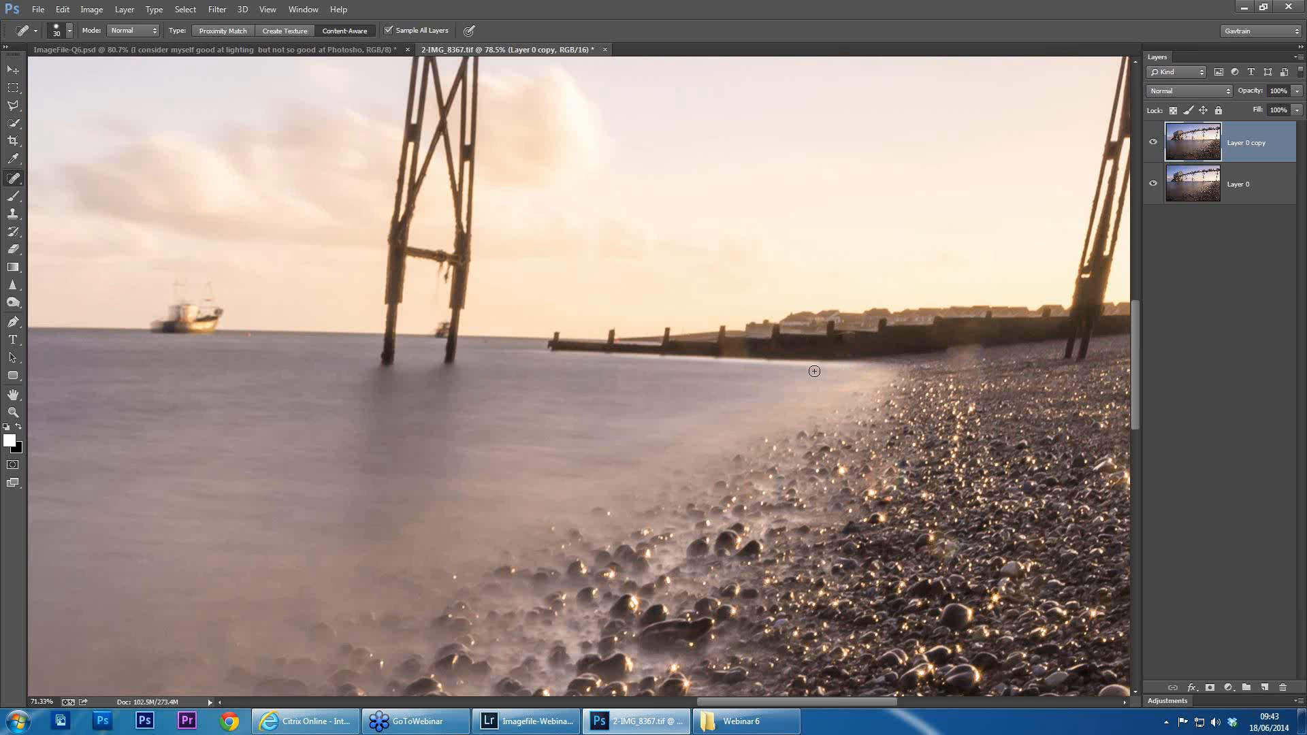
Start the Adaptive Wide Angle filter on the duplicated layer and keep the correction set to Auto
scroll(815, 372, down, 5)
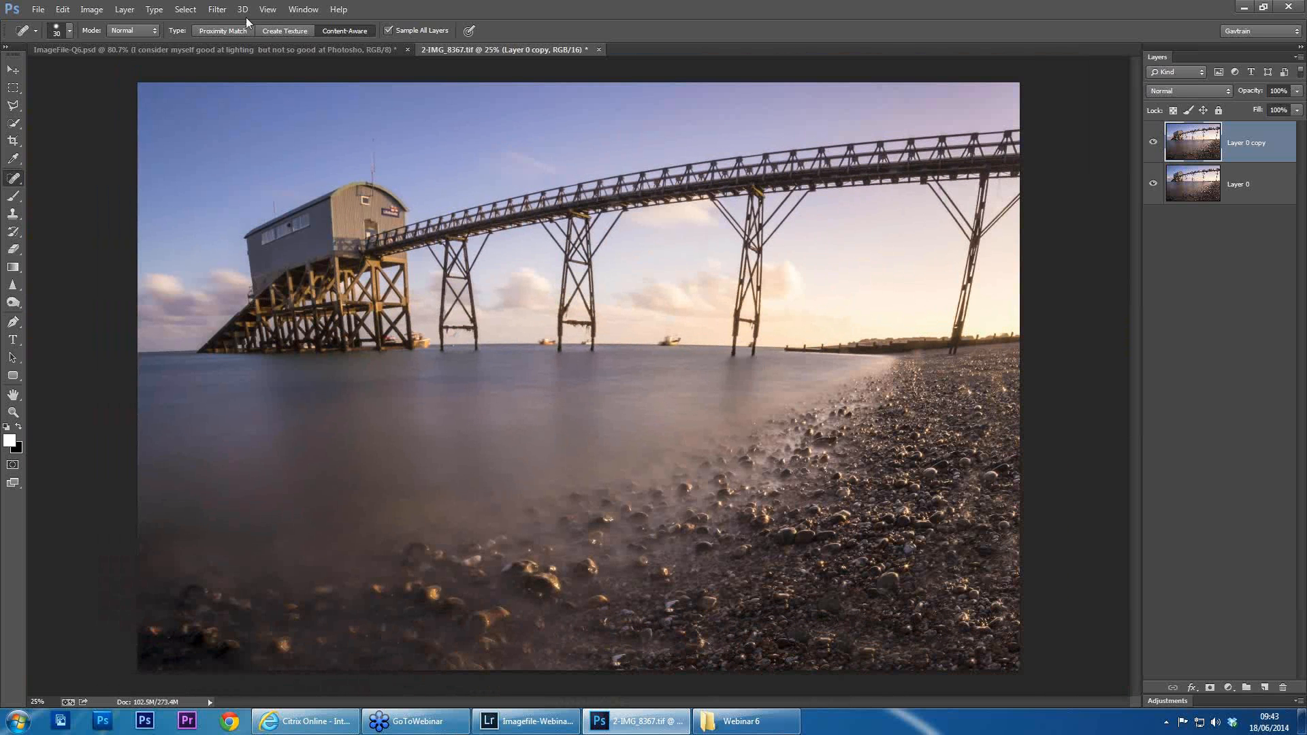
click(217, 9)
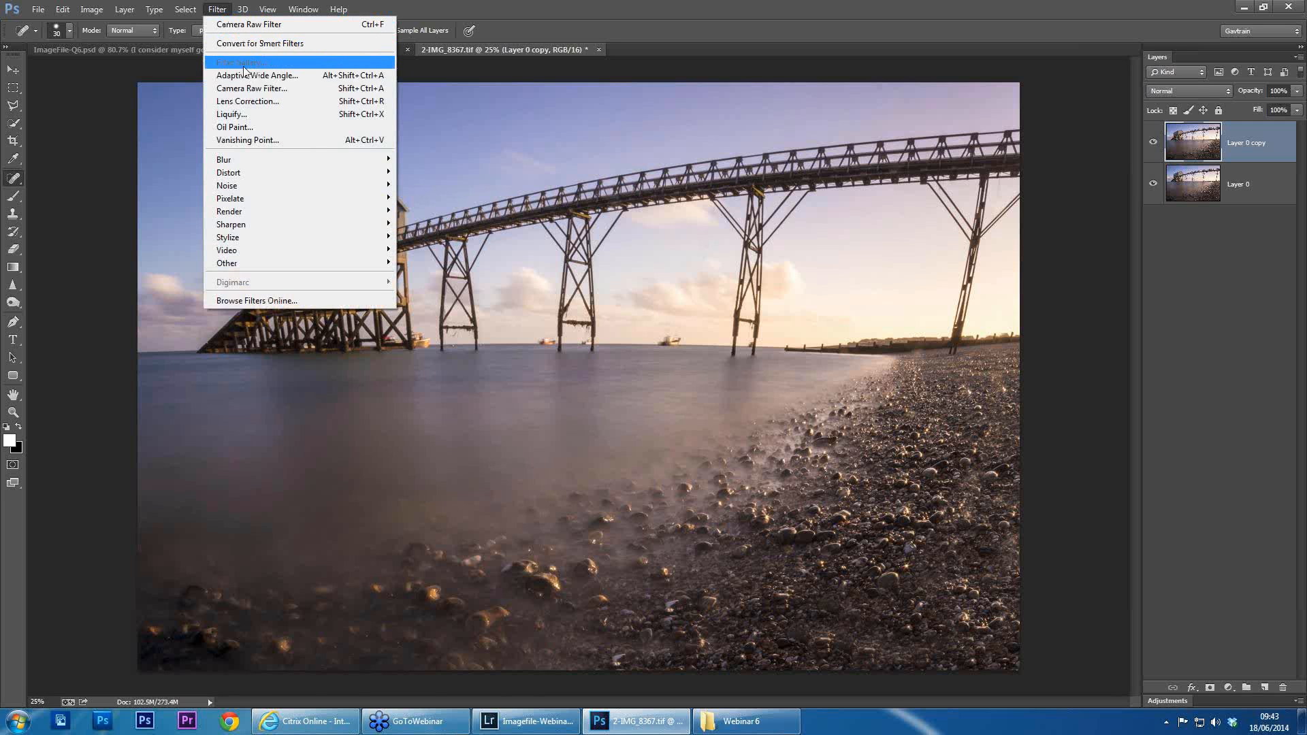
click(315, 83)
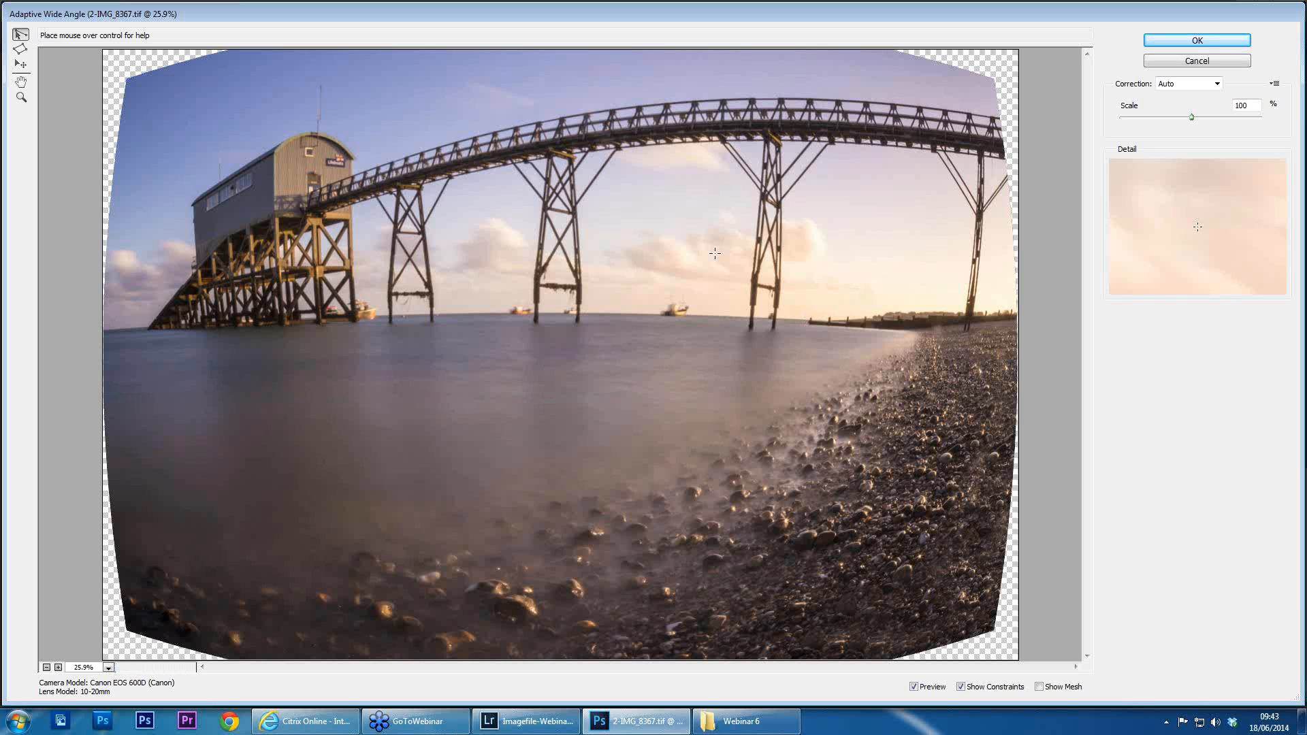
click(1172, 85)
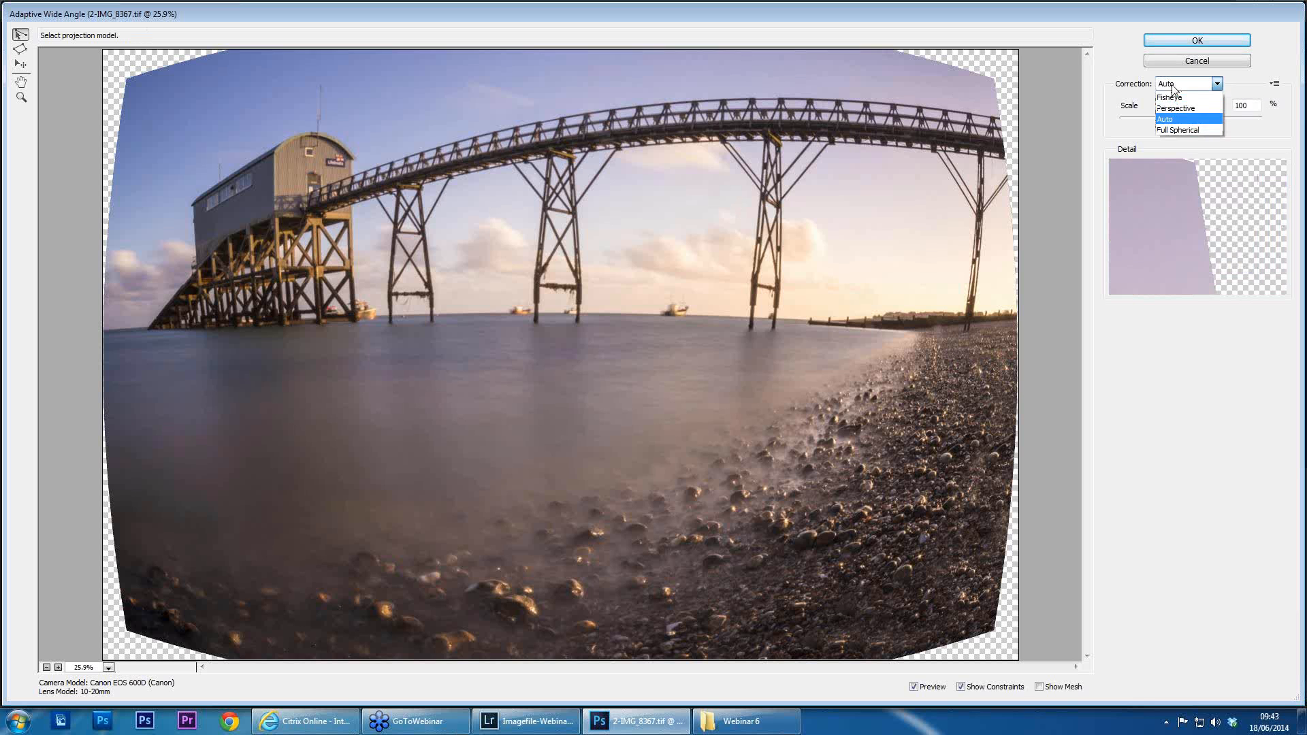
click(1169, 120)
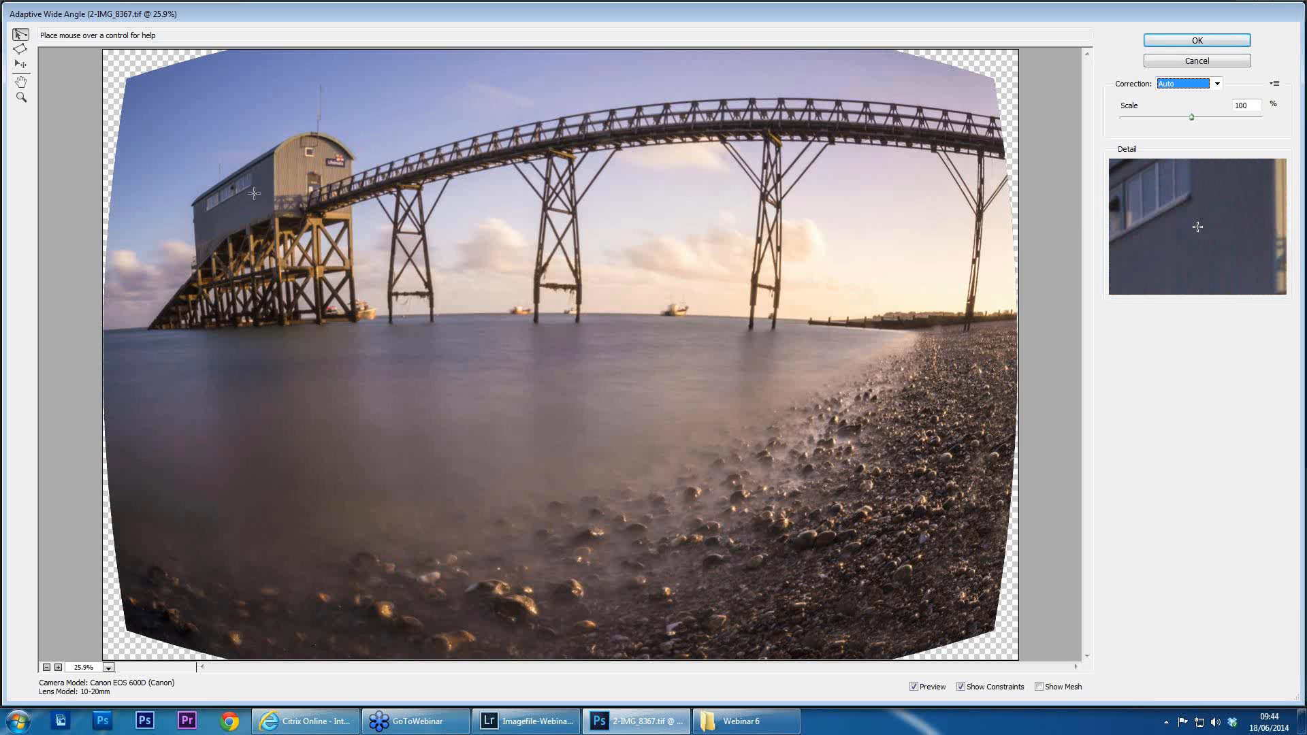
Draw a four-point polygon constraint around the boathouse's shaded side down to the waterline and make its edge at the building's corner vertical
click(21, 49)
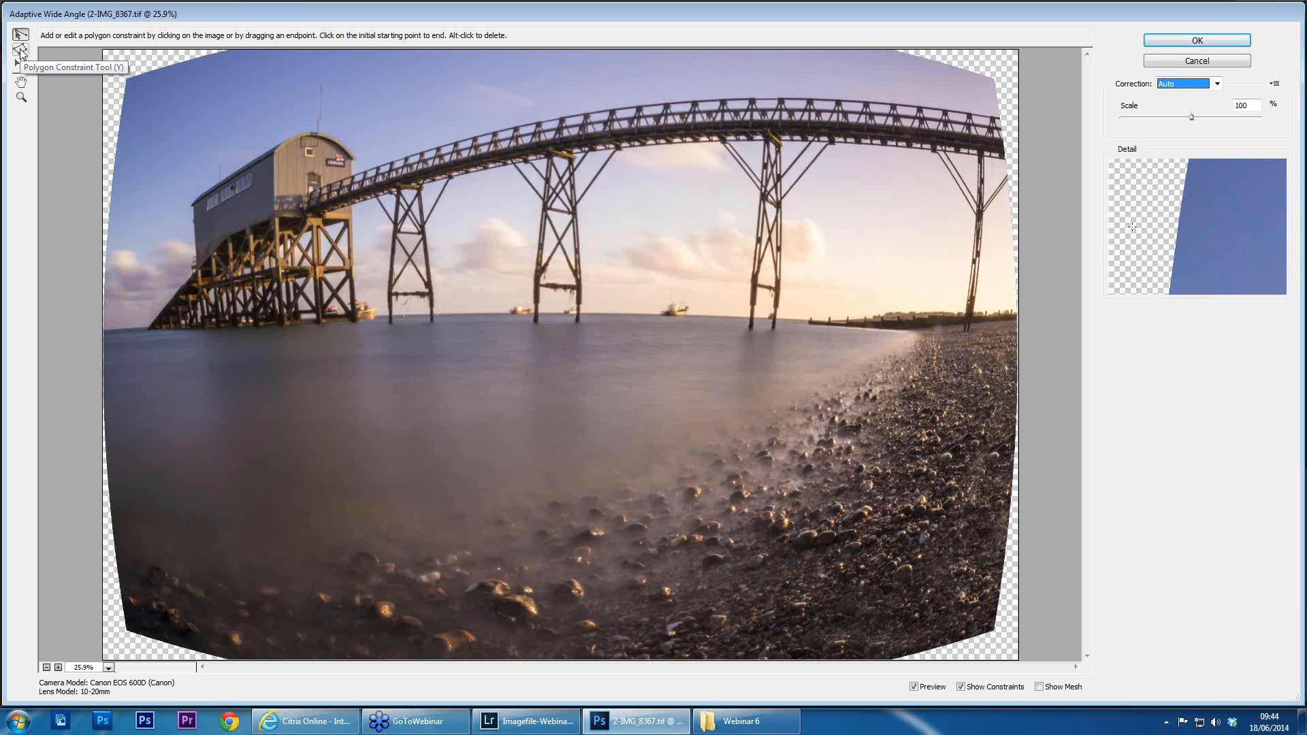
click(20, 35)
click(21, 50)
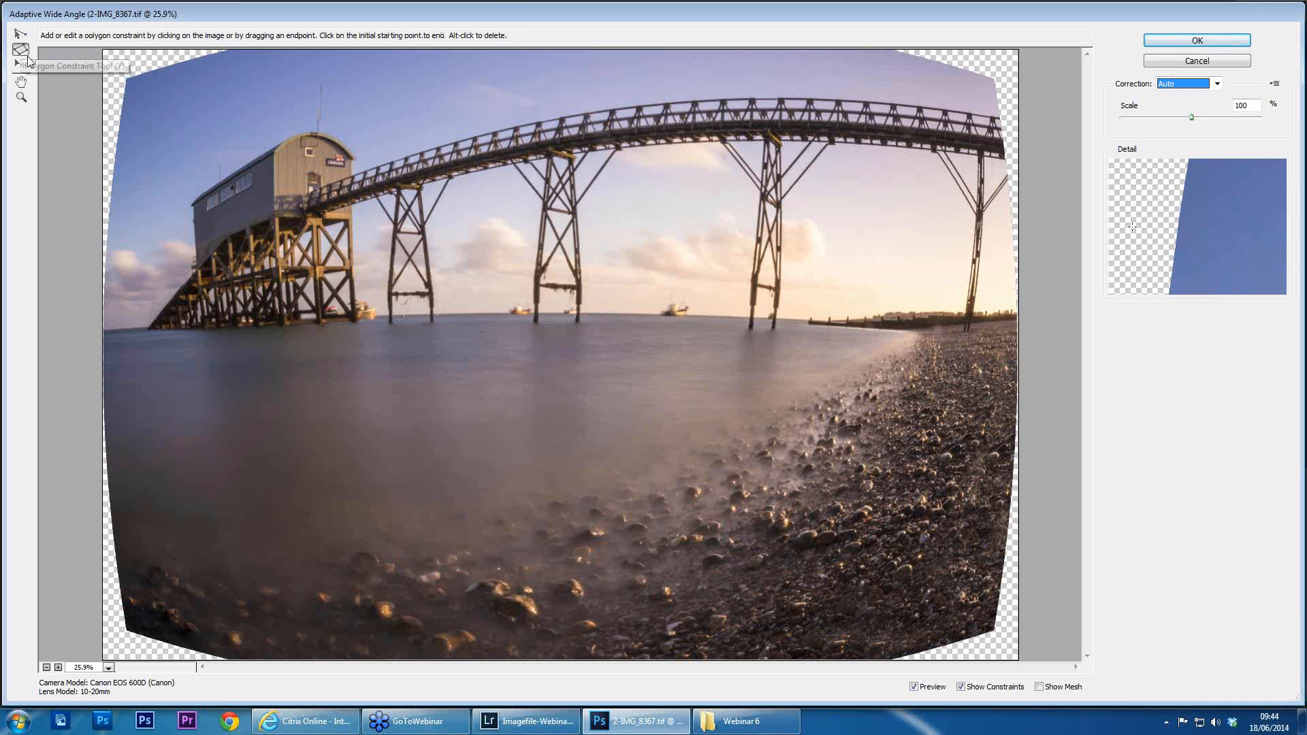
click(274, 151)
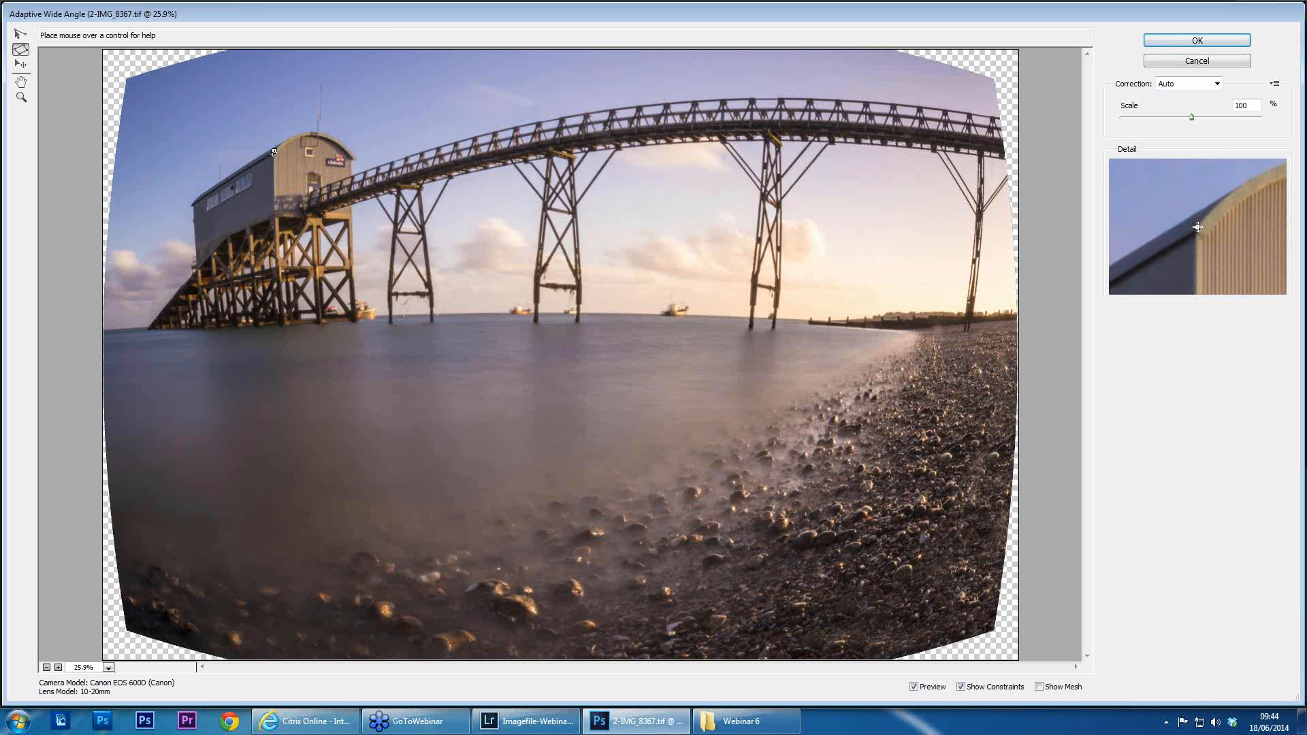
click(283, 324)
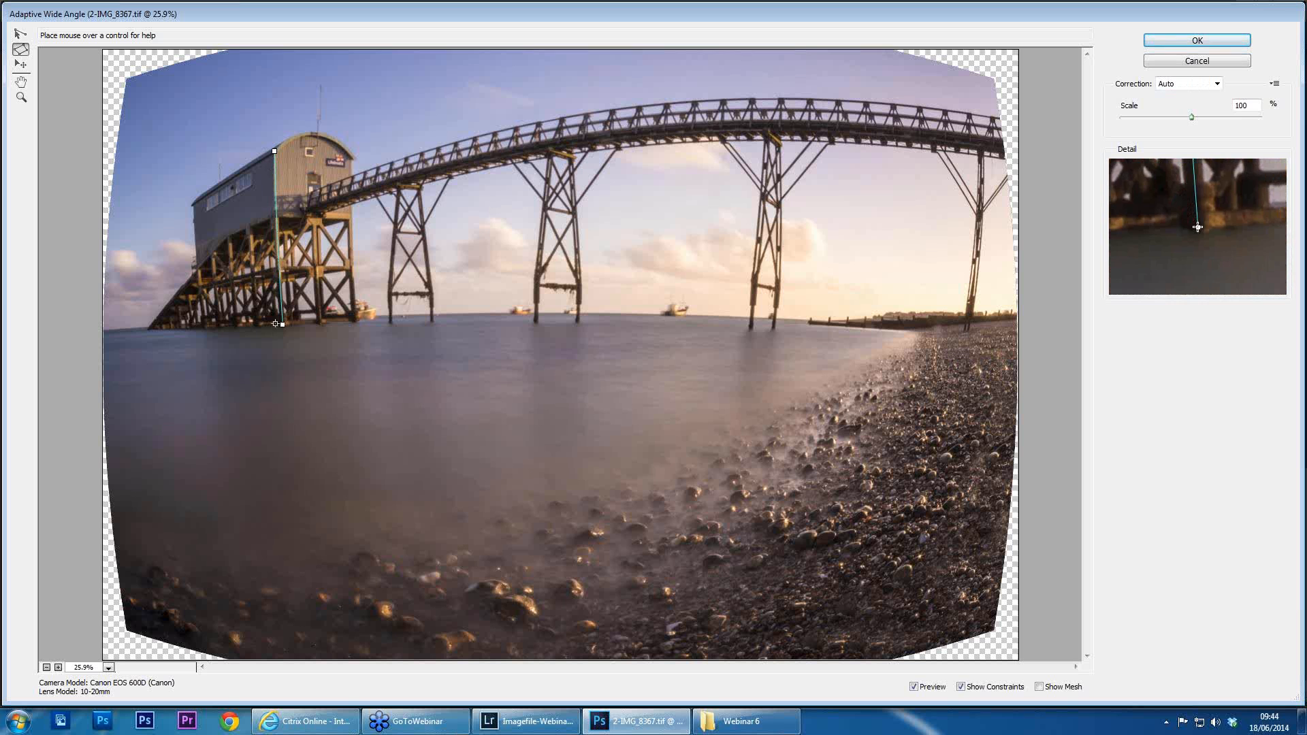
click(203, 327)
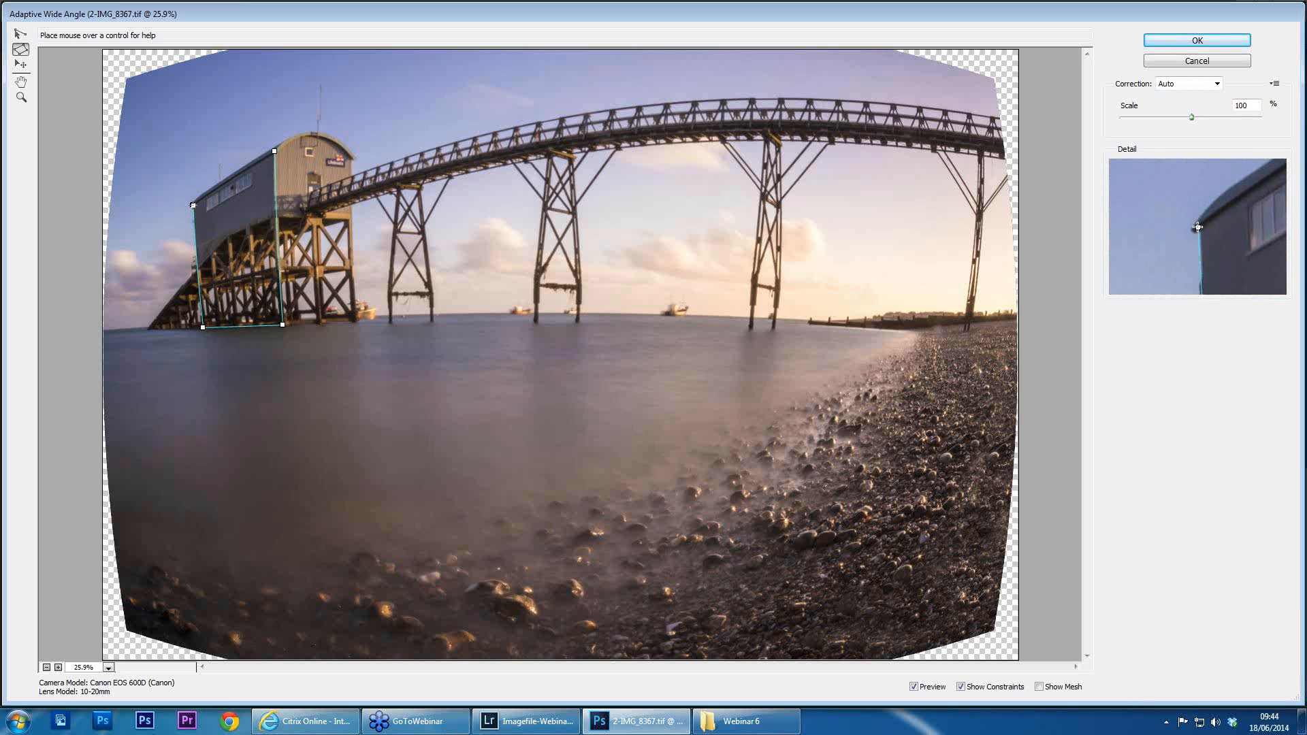
click(192, 204)
click(274, 150)
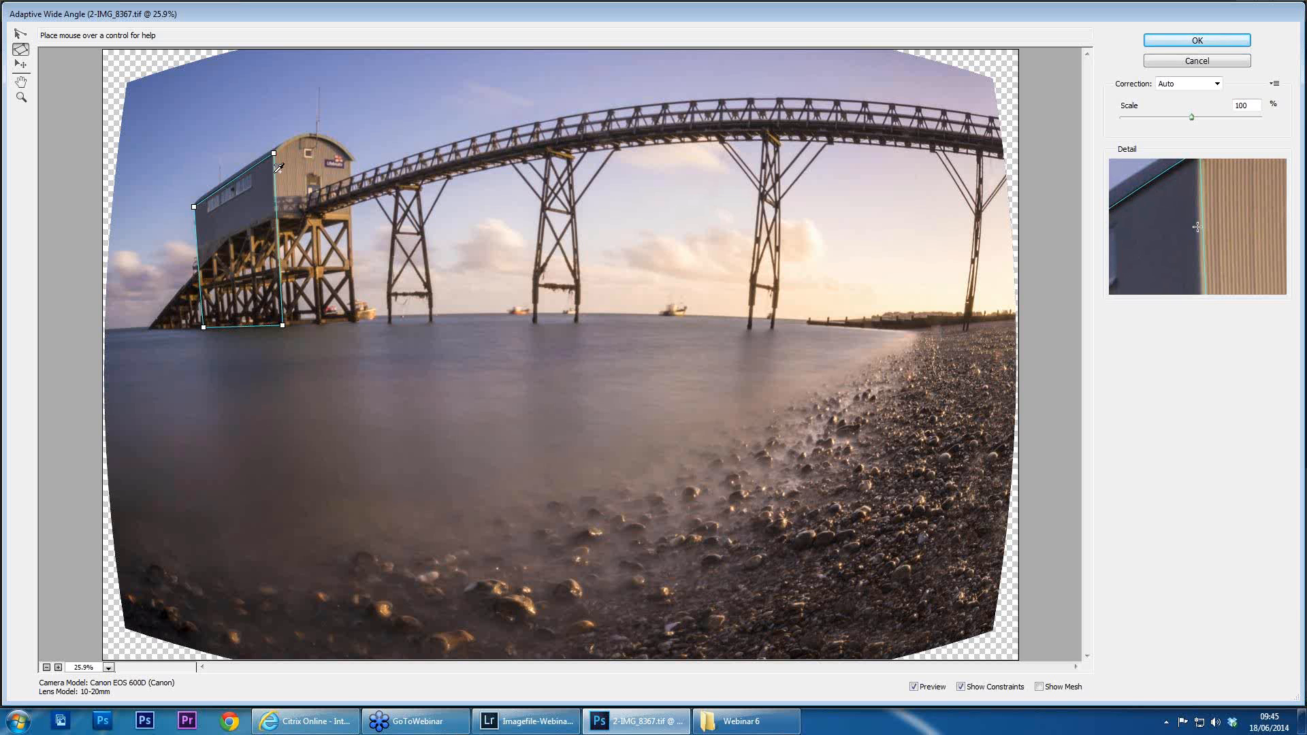
click(274, 174)
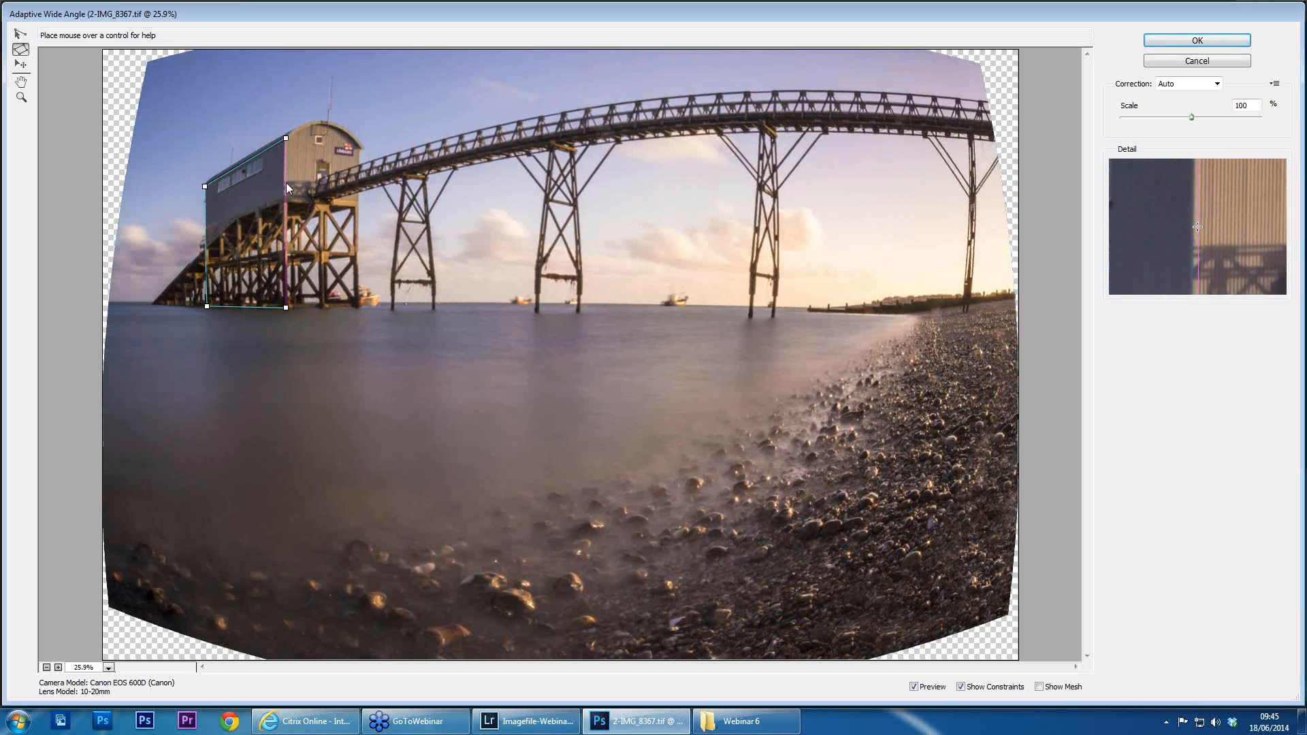
Make the shaded side's outer edge vertical, and draw a four-point polygon constraint around the boathouse's front with both side edges vertical
shift+click(207, 204)
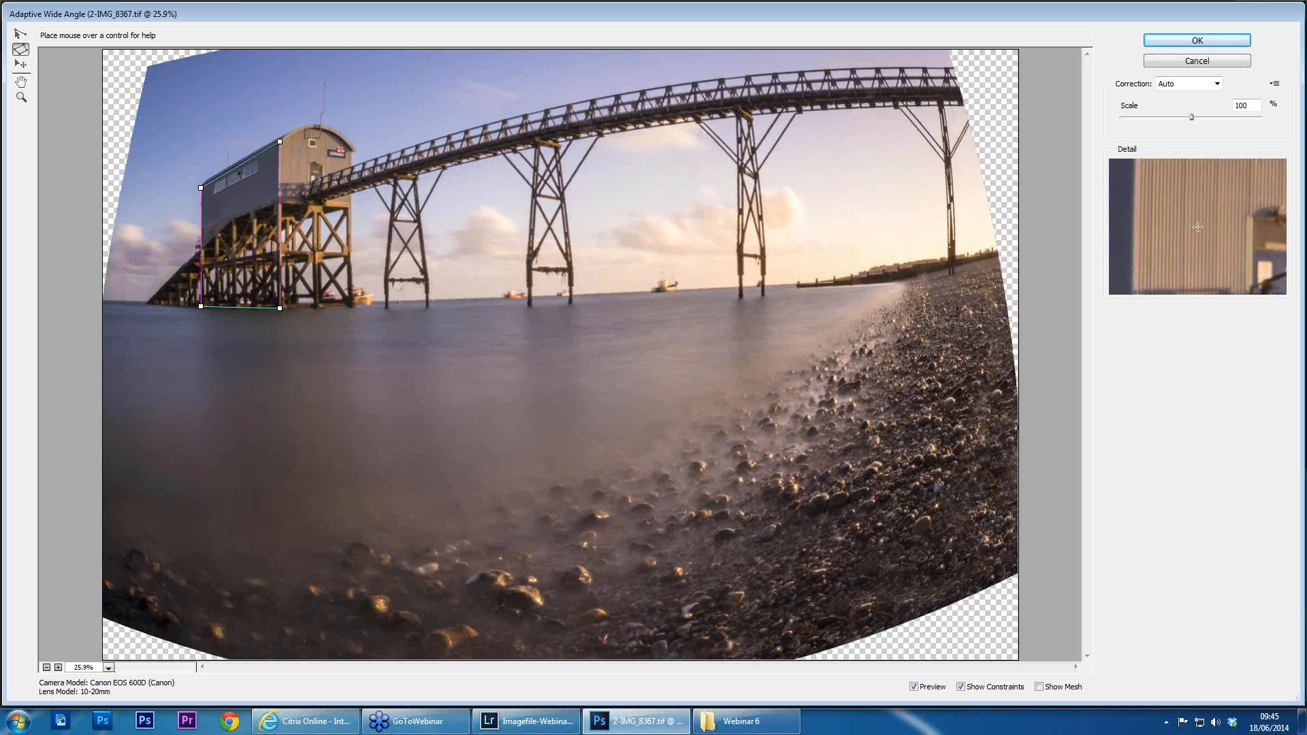
click(350, 149)
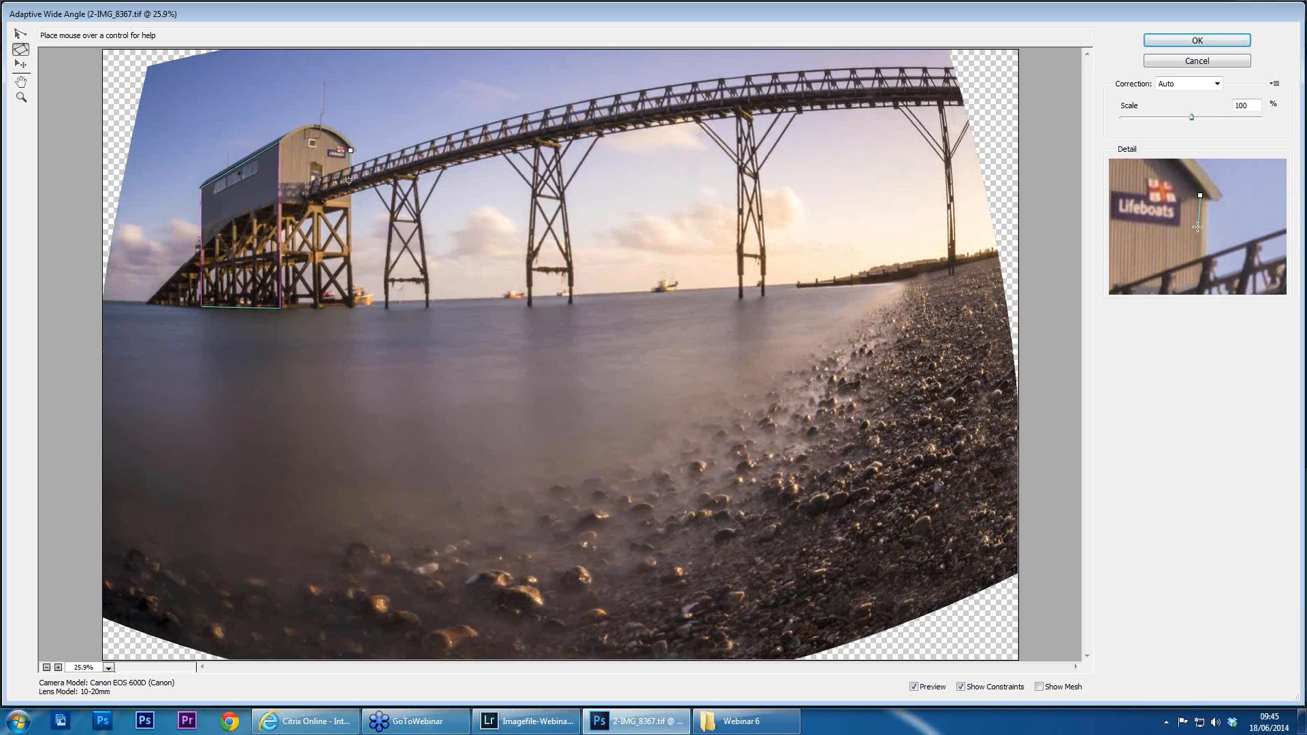
click(353, 305)
click(282, 308)
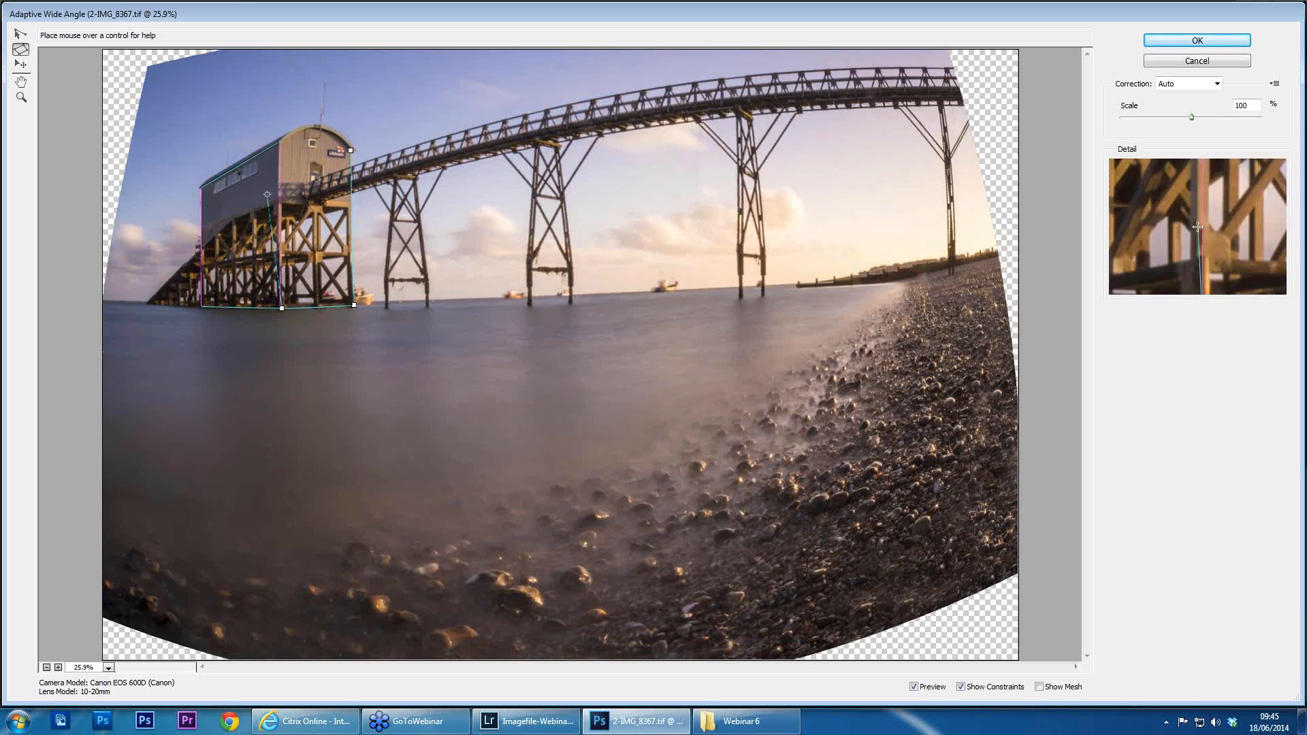
click(279, 144)
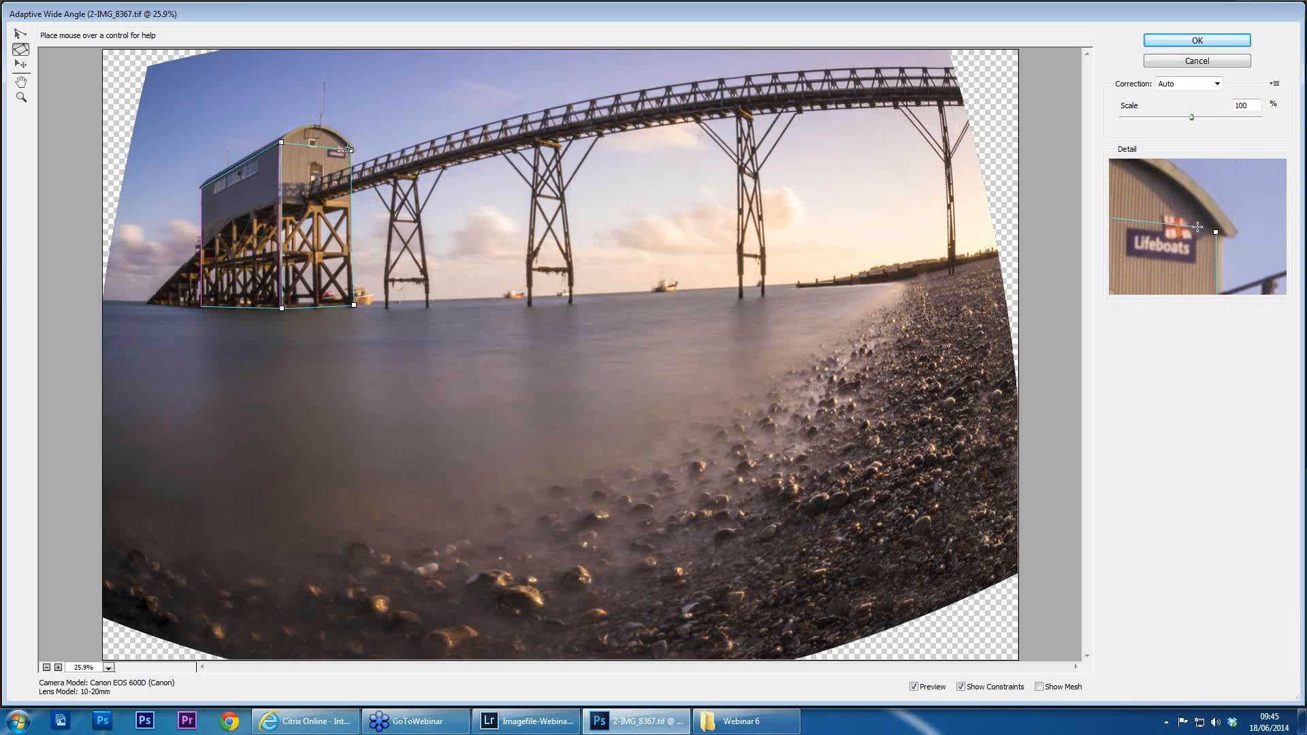
click(350, 150)
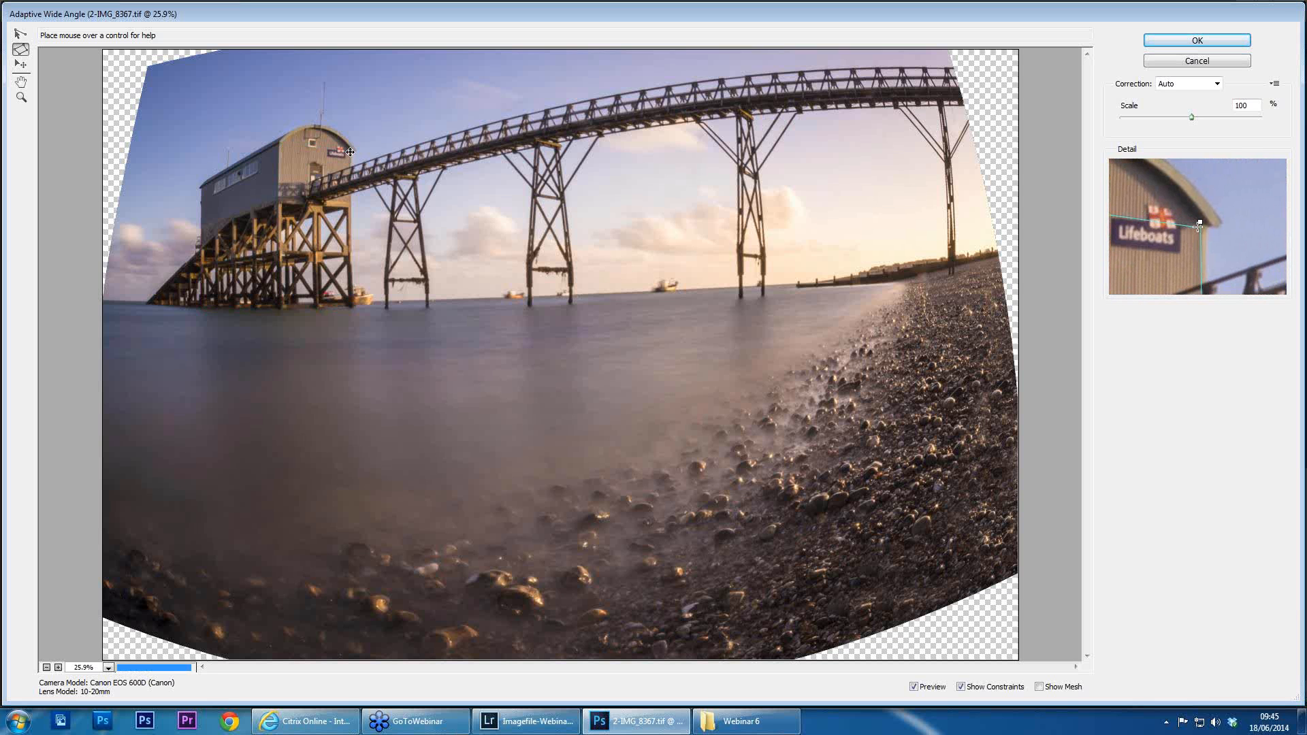
shift+click(352, 200)
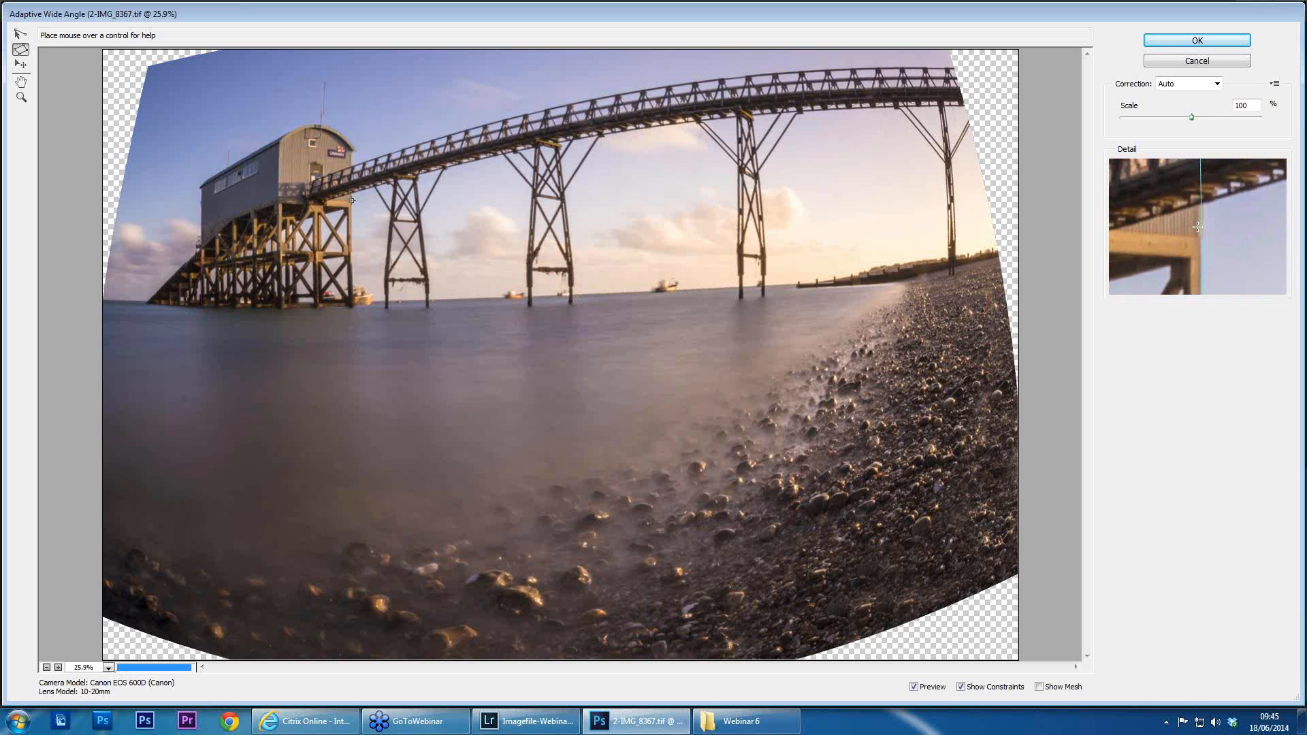
shift+click(290, 195)
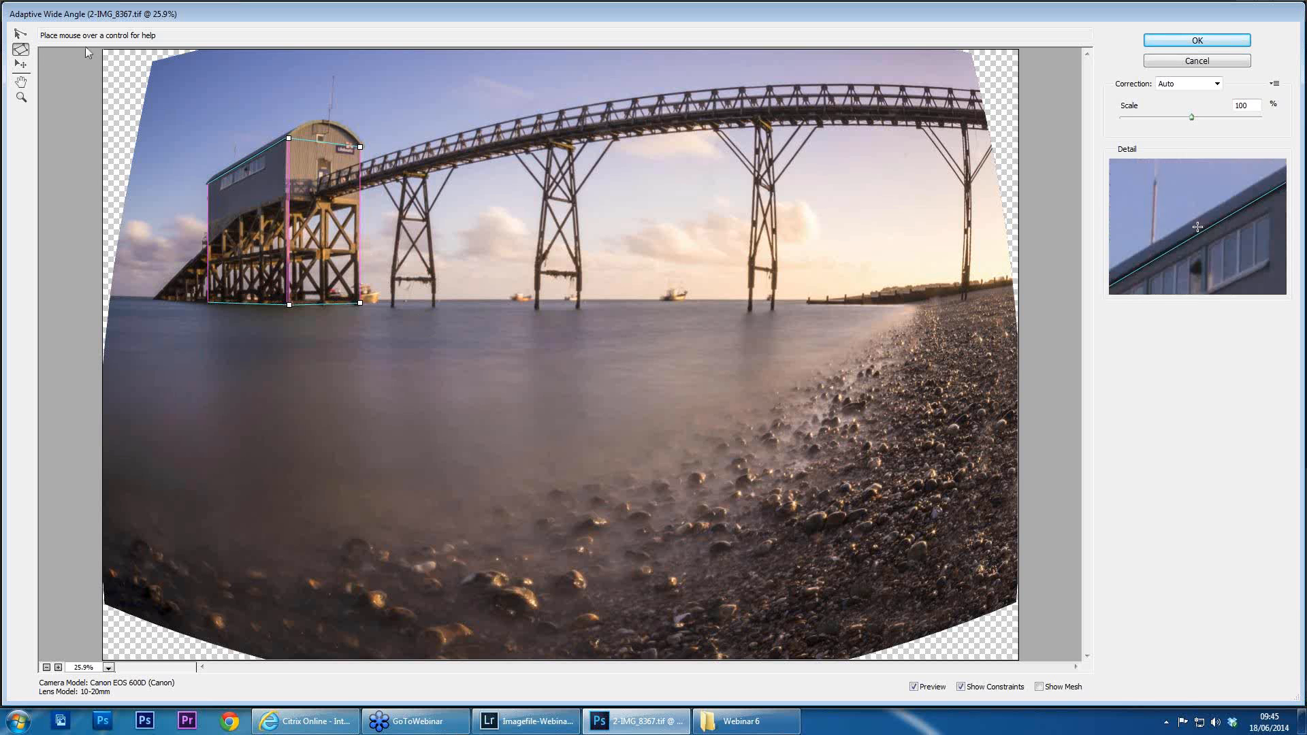
Add vertical line constraints with the Constraint tool through the centres of all four pier supports, from the walkway to the waterline
click(22, 35)
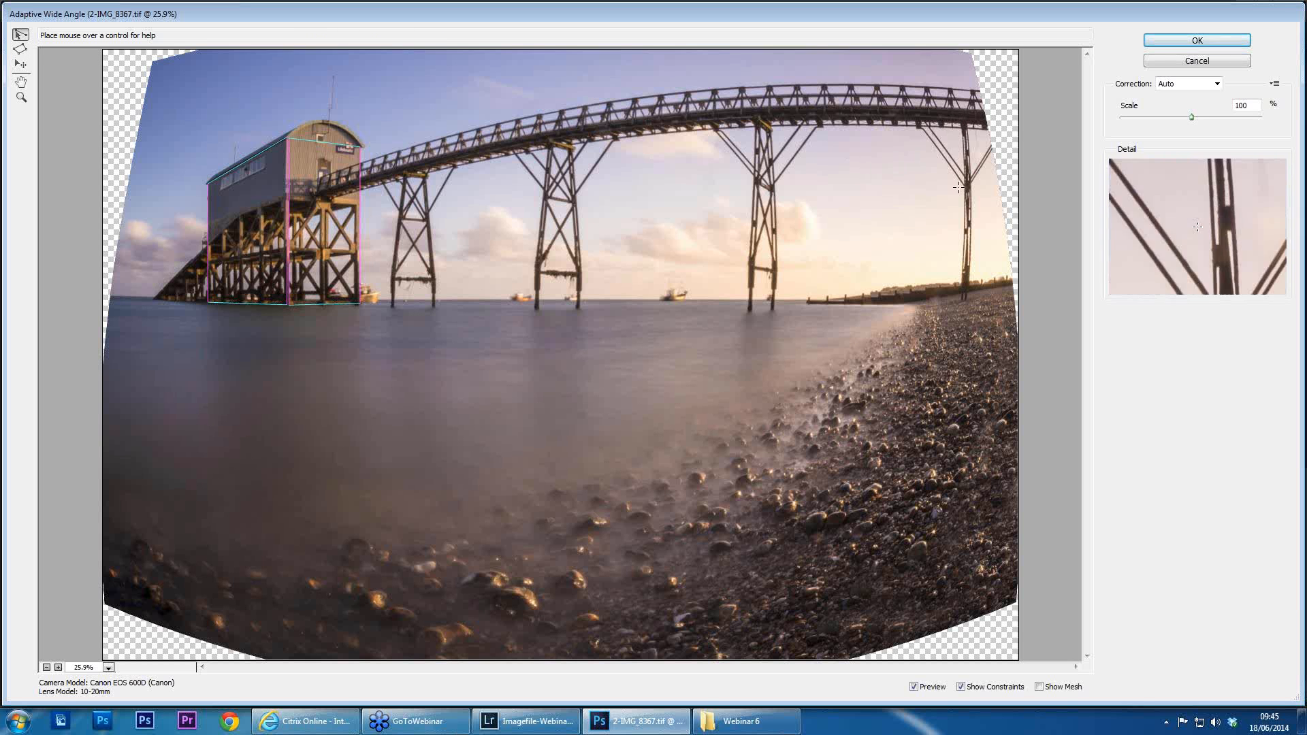
click(964, 116)
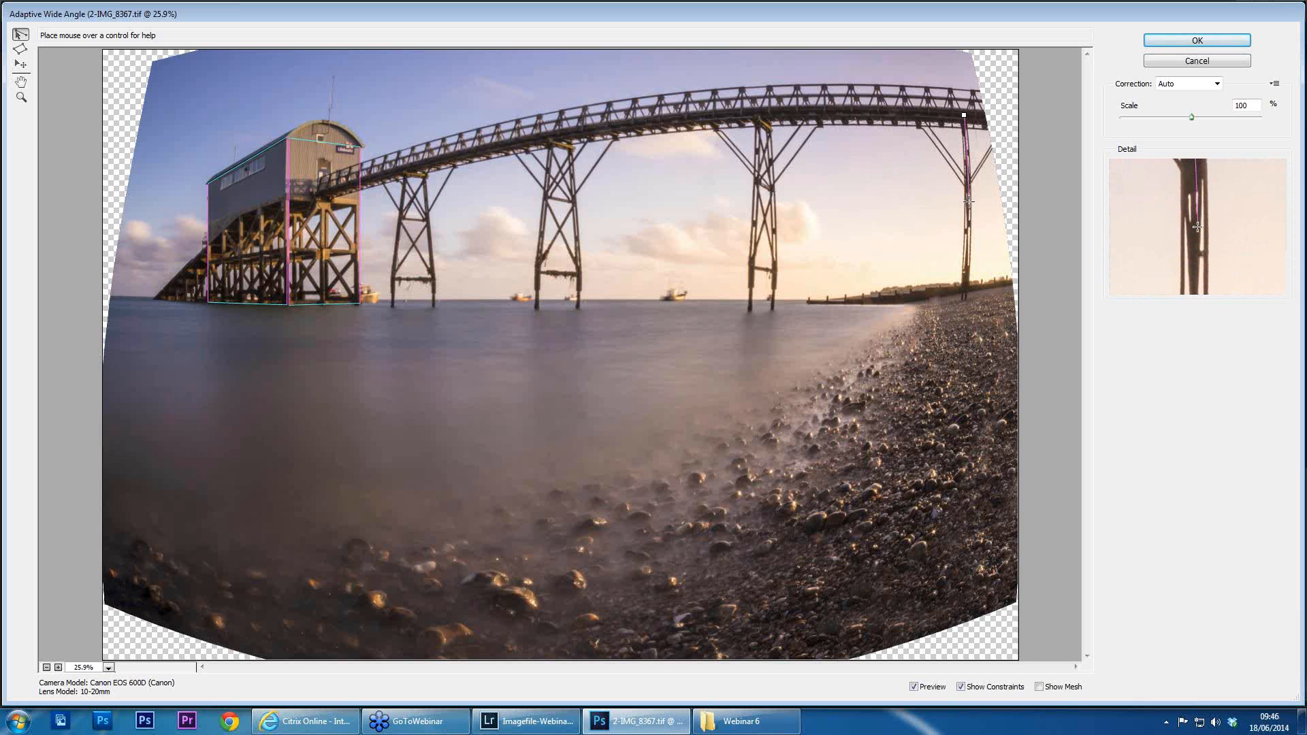
click(964, 300)
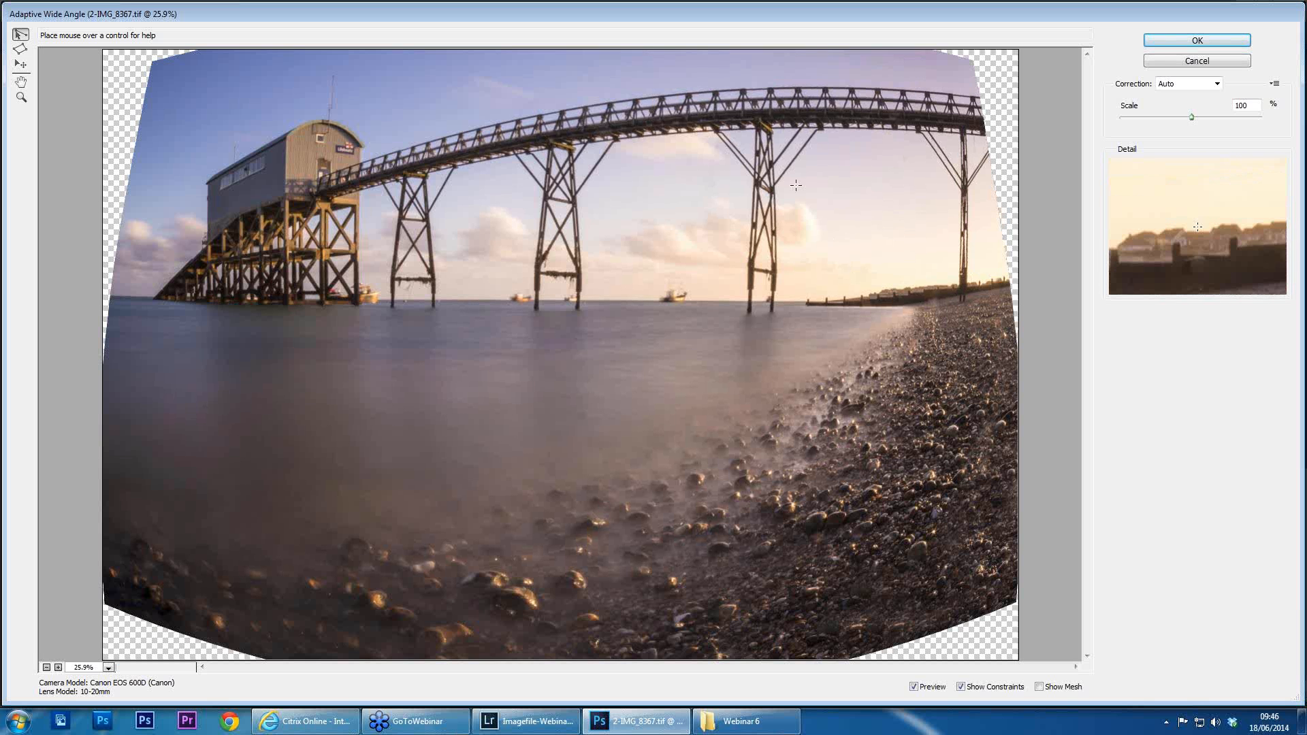
click(762, 121)
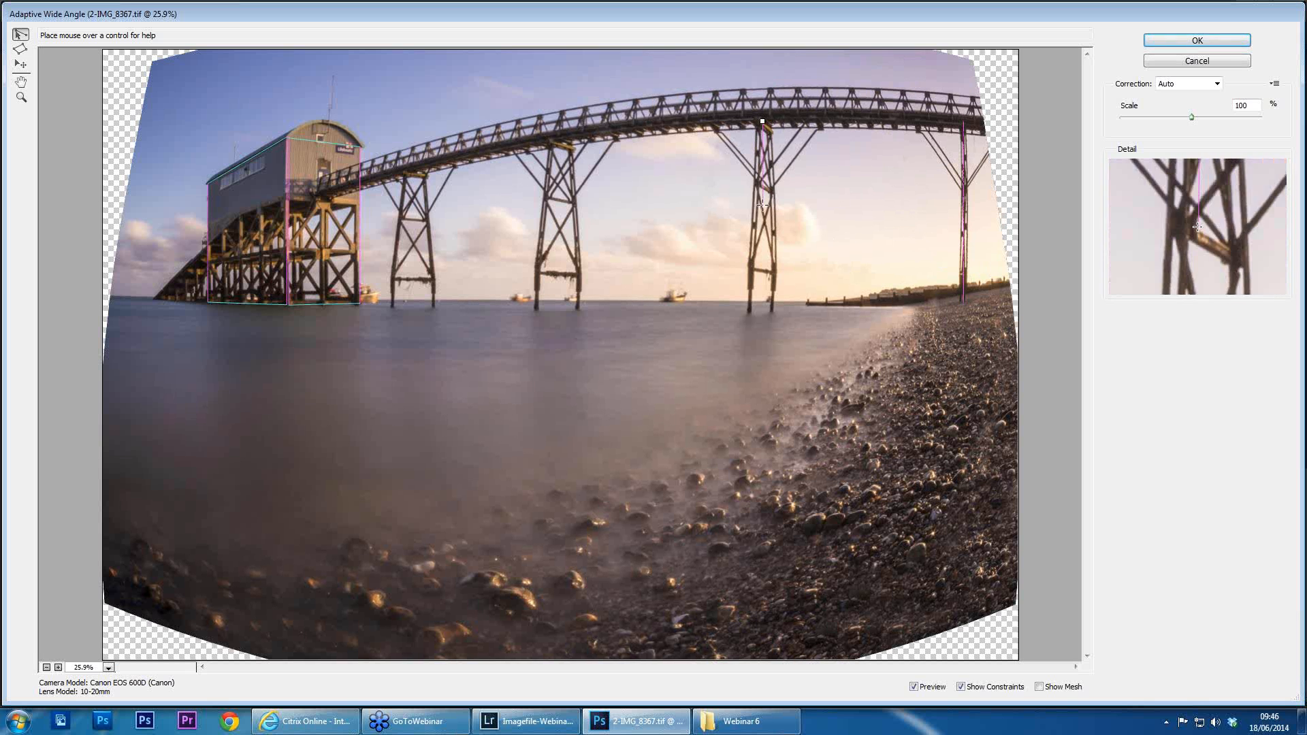
click(763, 301)
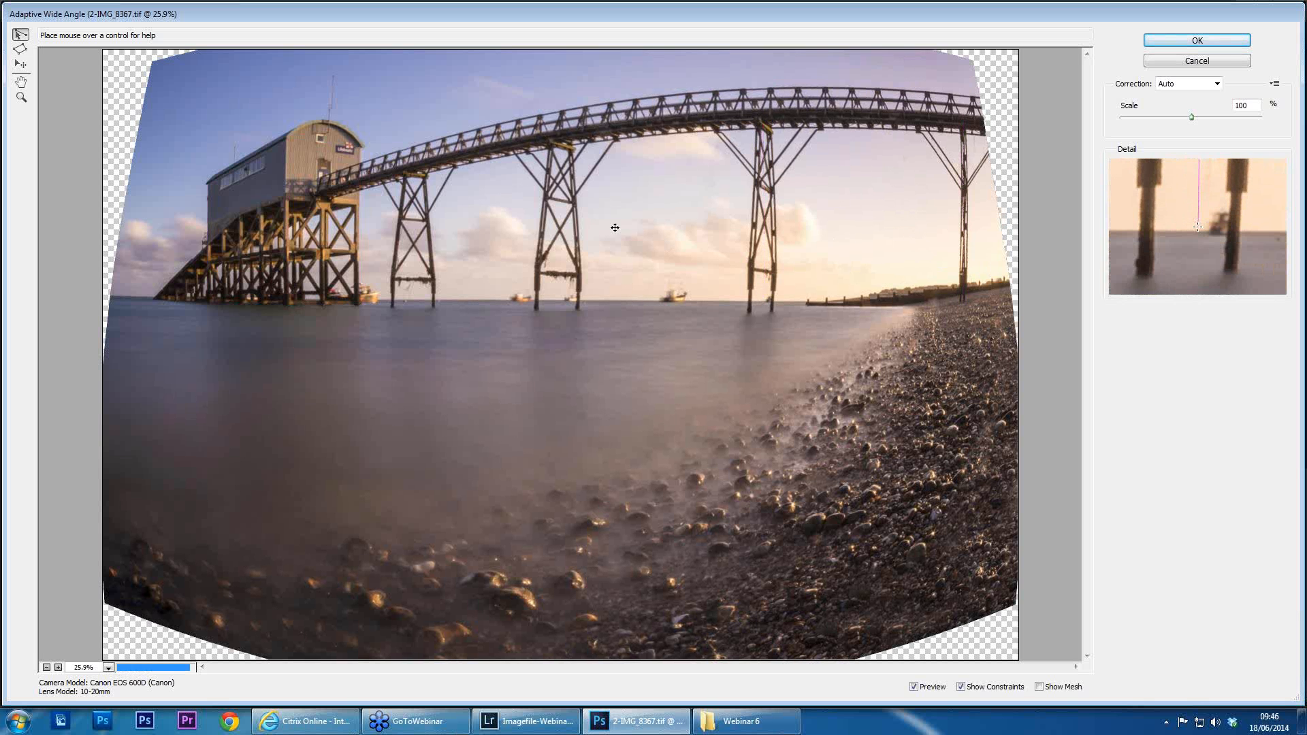
click(561, 143)
click(560, 309)
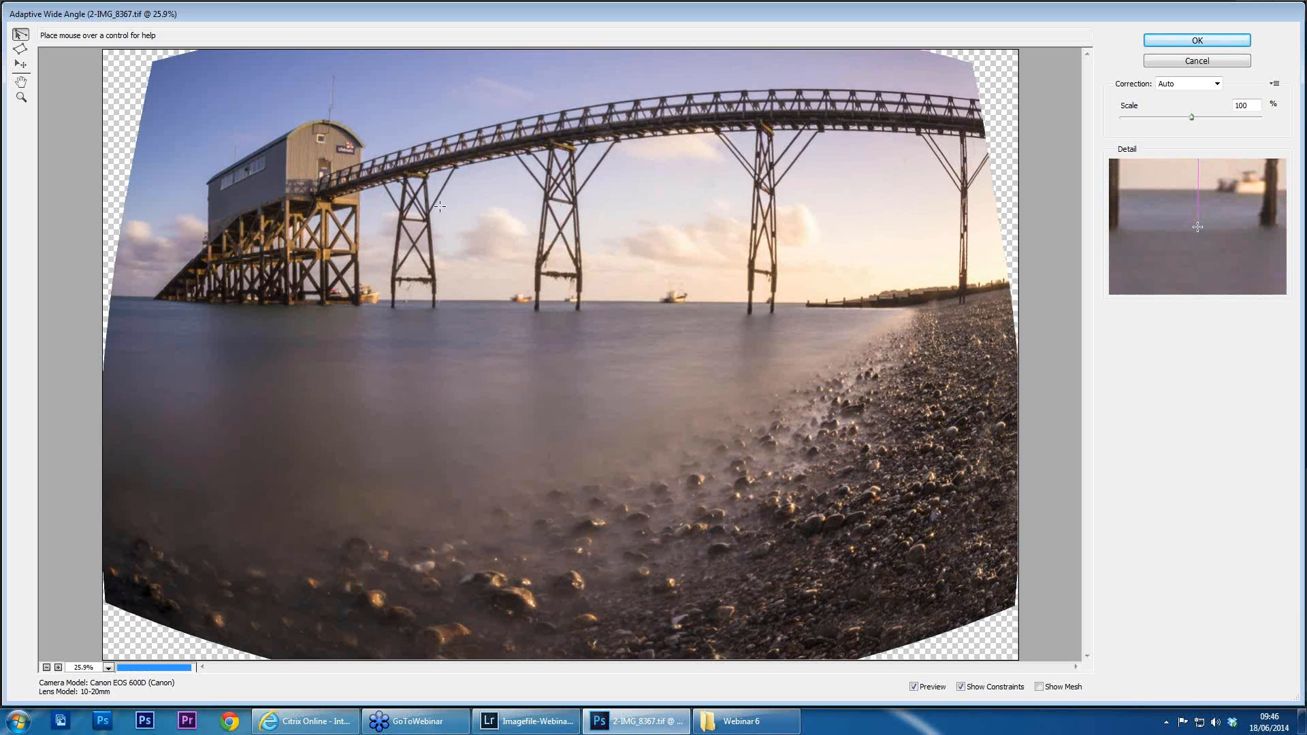
click(415, 178)
click(415, 315)
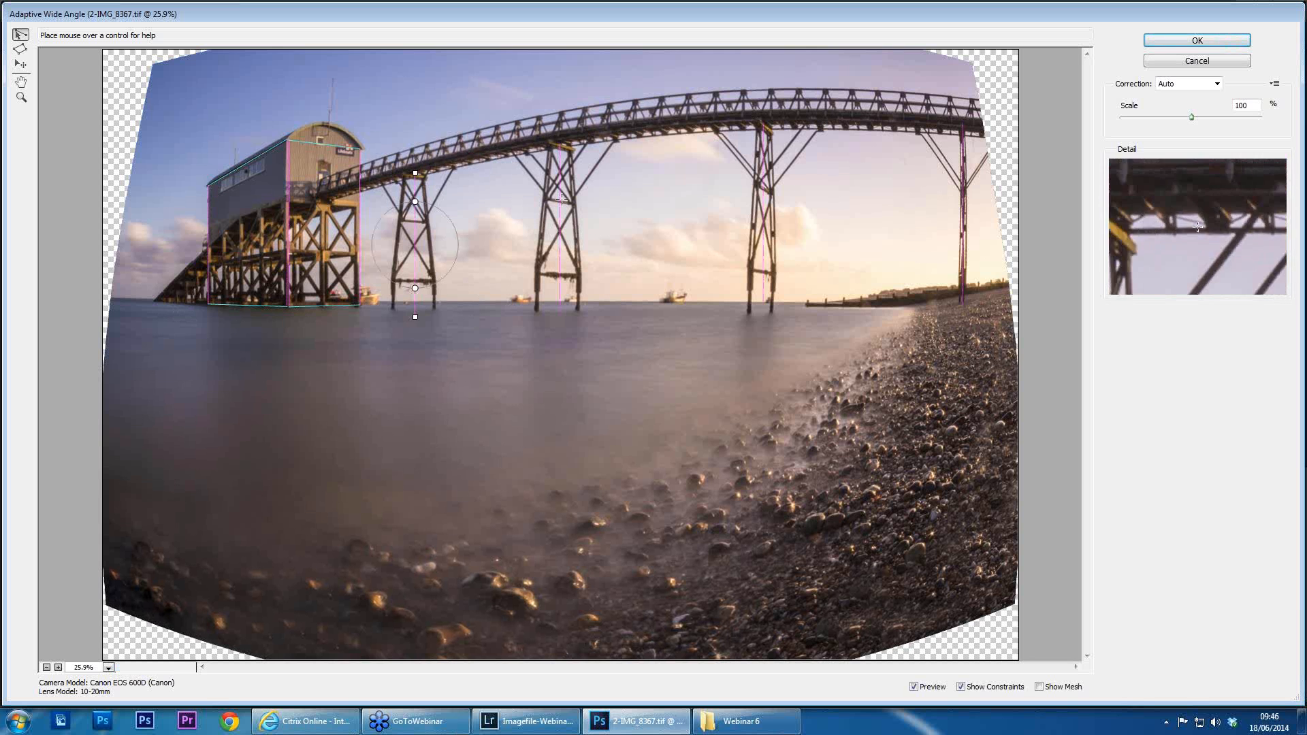
Add a straight line constraint along the sea horizon and extend both of its ends to the image's edges
click(118, 298)
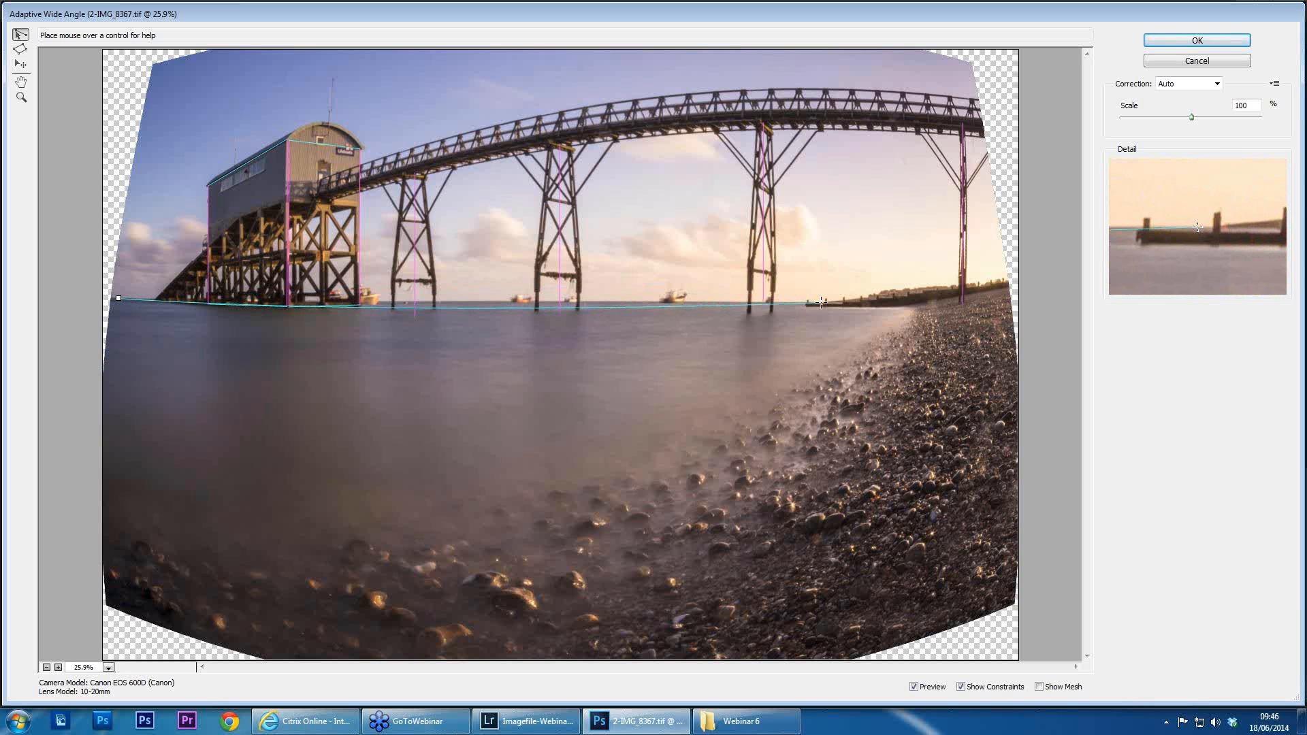
click(822, 302)
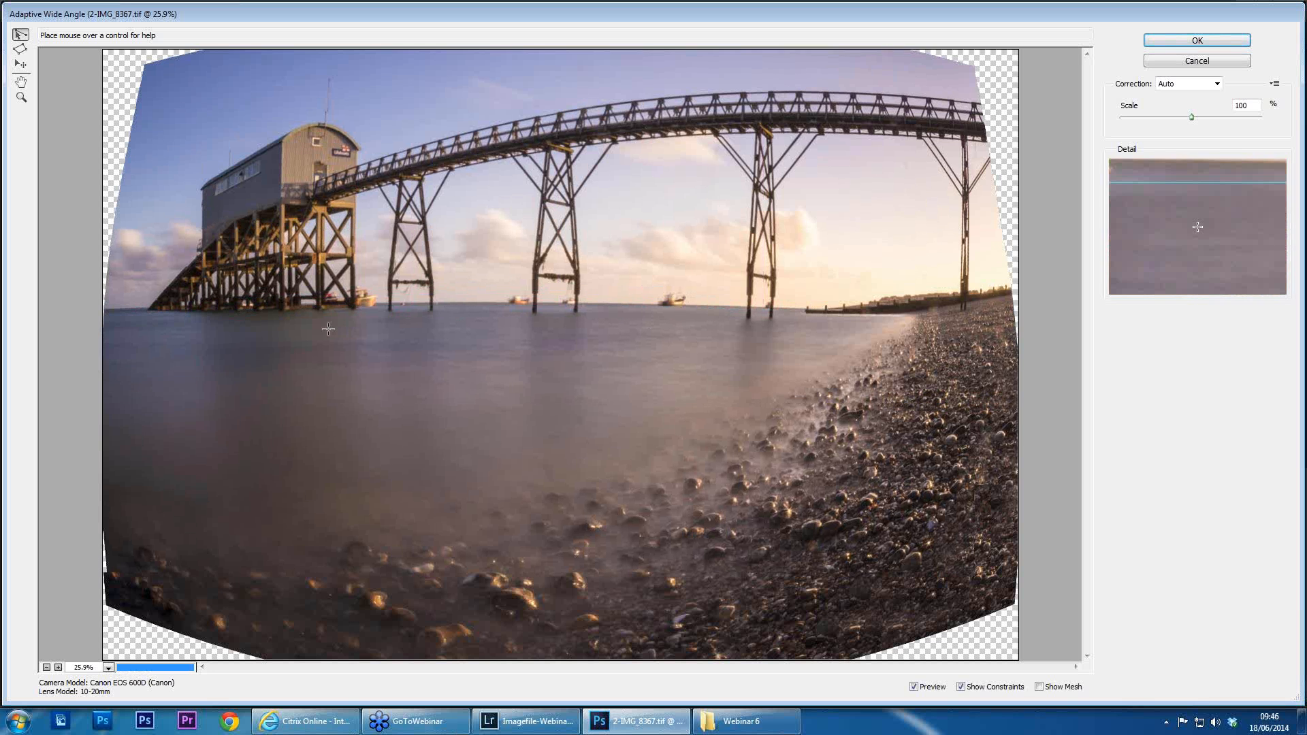
drag(112, 309, 107, 310)
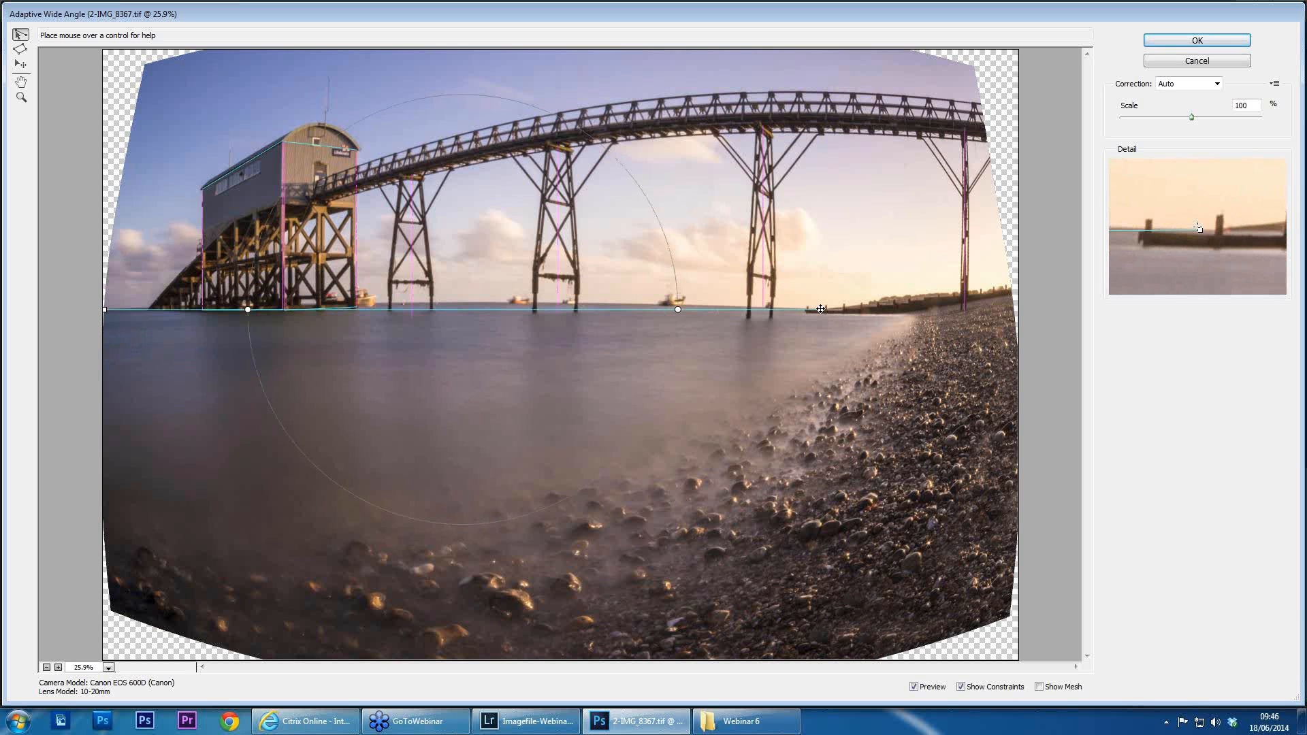
drag(839, 313, 1017, 308)
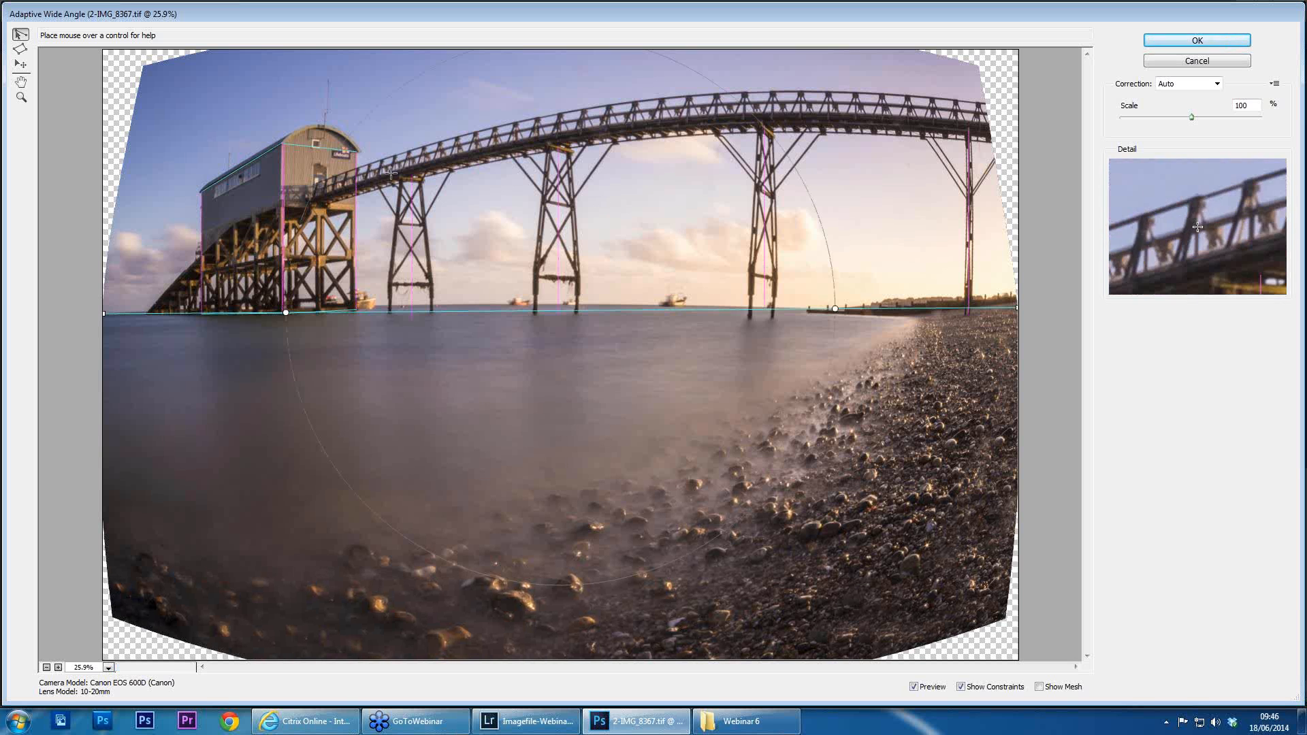
Straighten the pier walkway with a line constraint extended past the boathouse to the image's left edge, and apply the filter
click(316, 183)
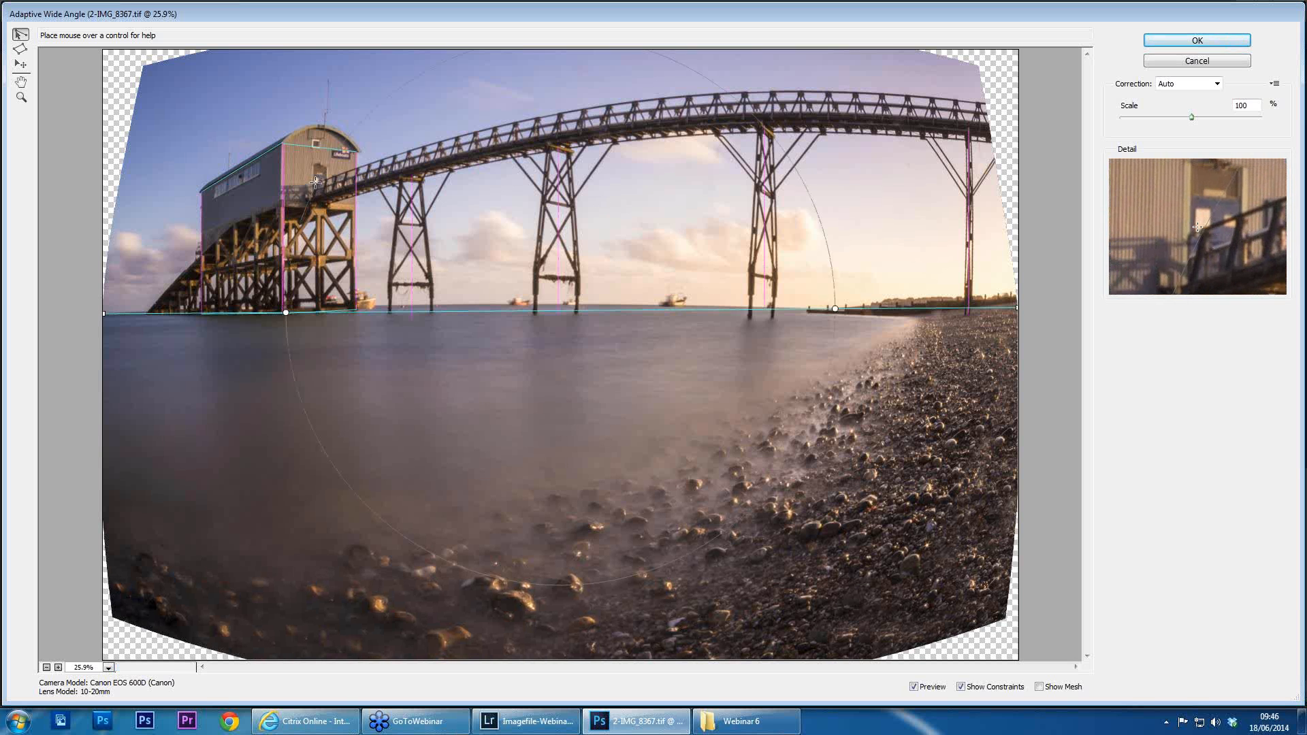
click(985, 103)
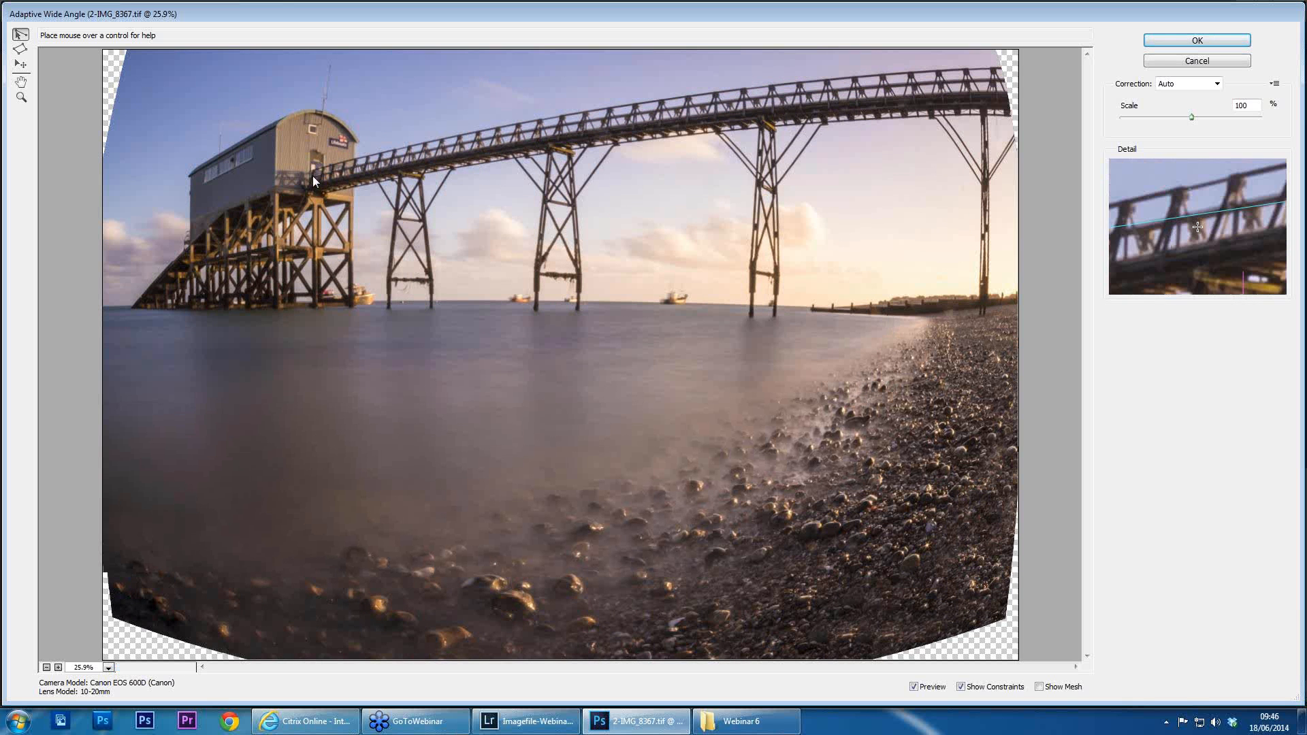
drag(313, 170, 274, 175)
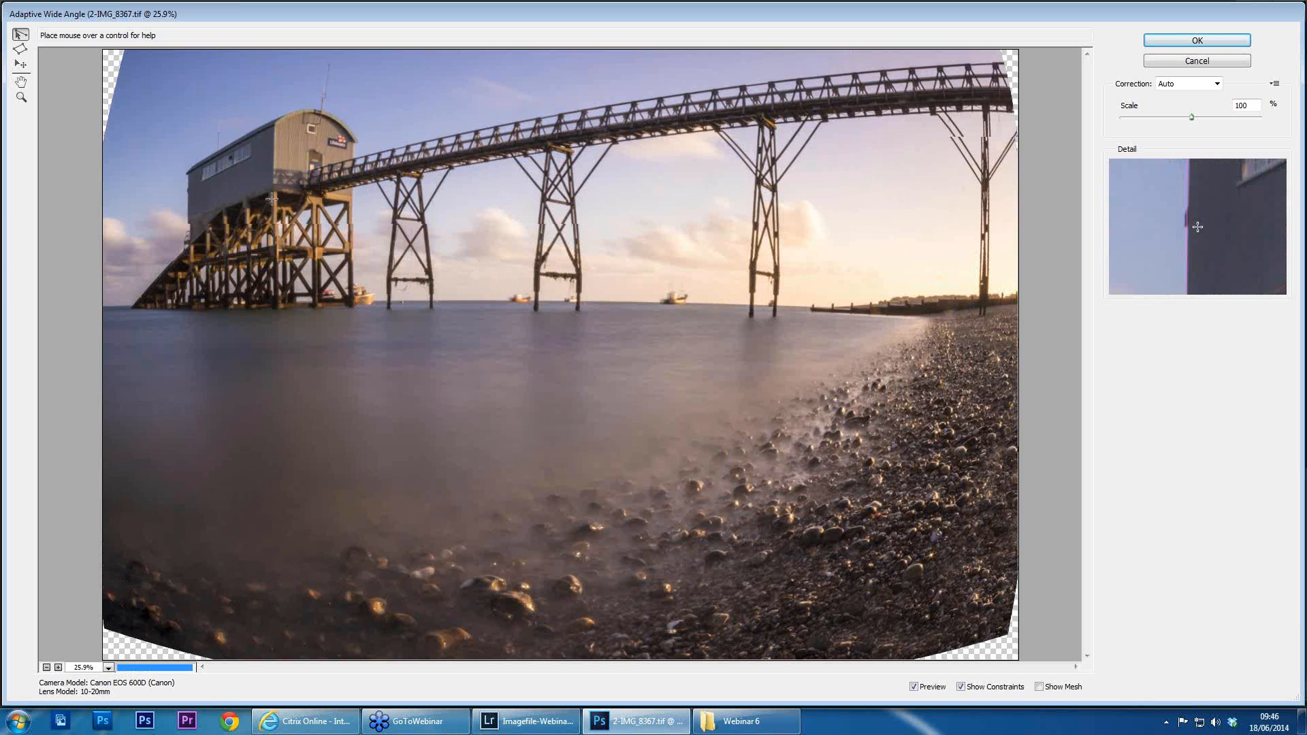
drag(272, 174, 102, 219)
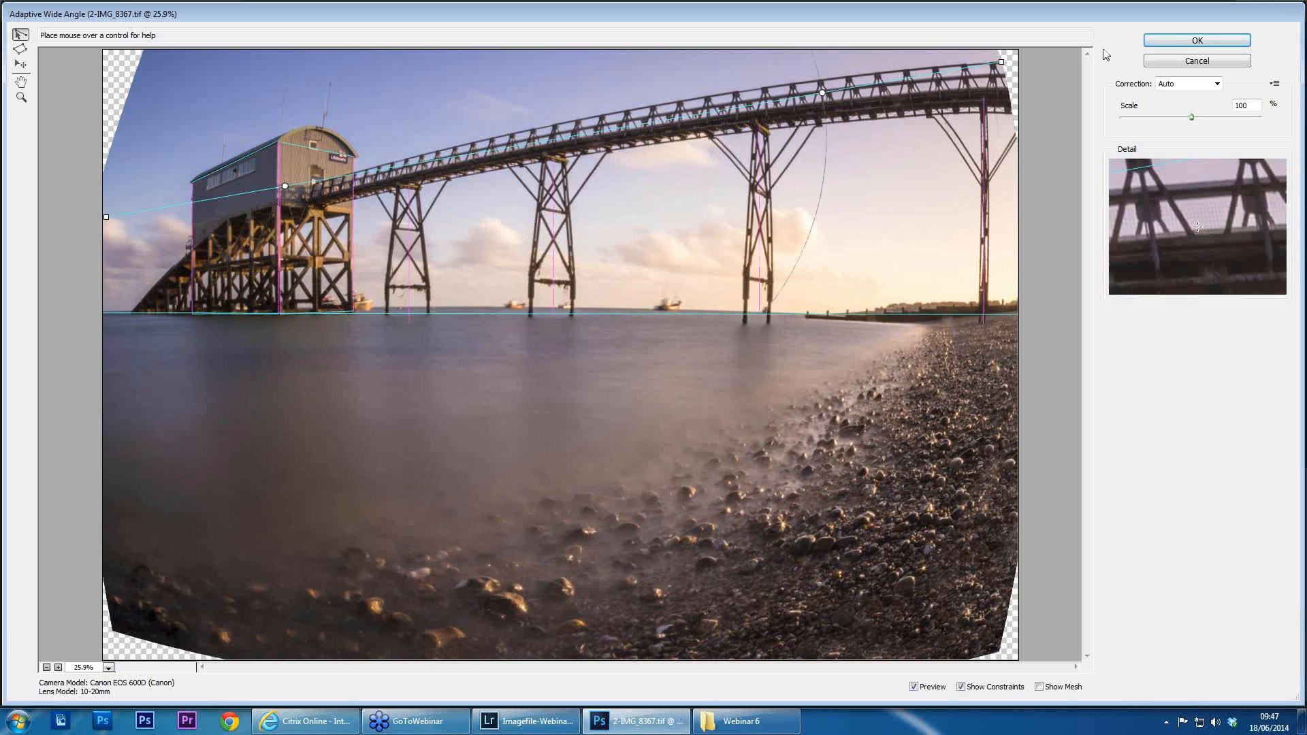
click(1197, 41)
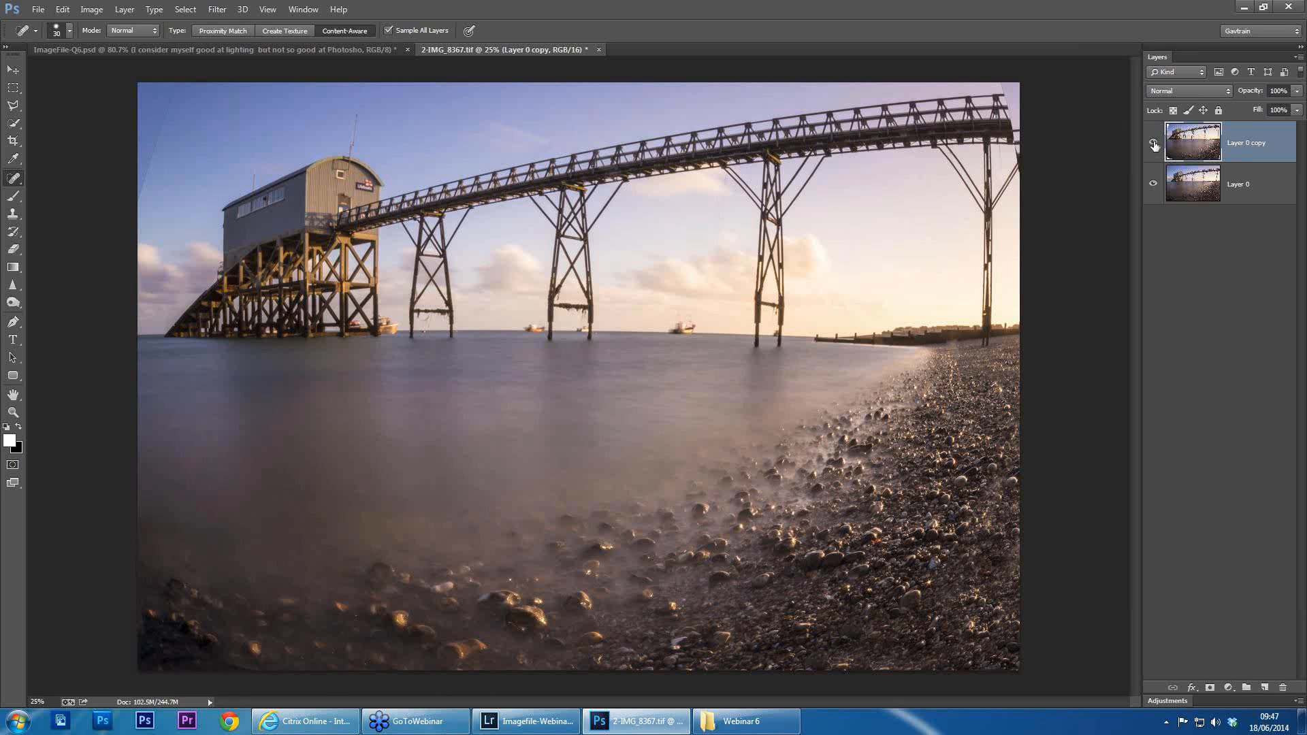
Compare the corrected layer with the original beneath it, and hide Layer 0
click(1154, 143)
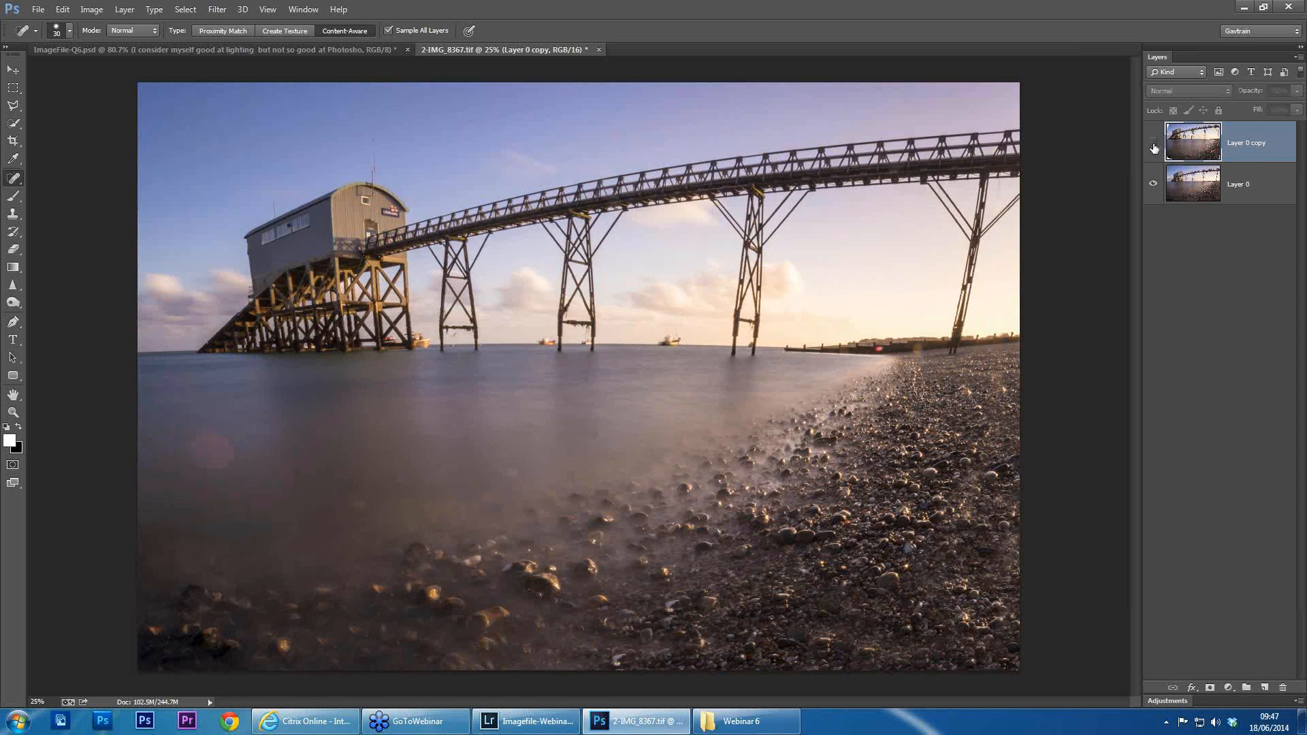
click(1153, 144)
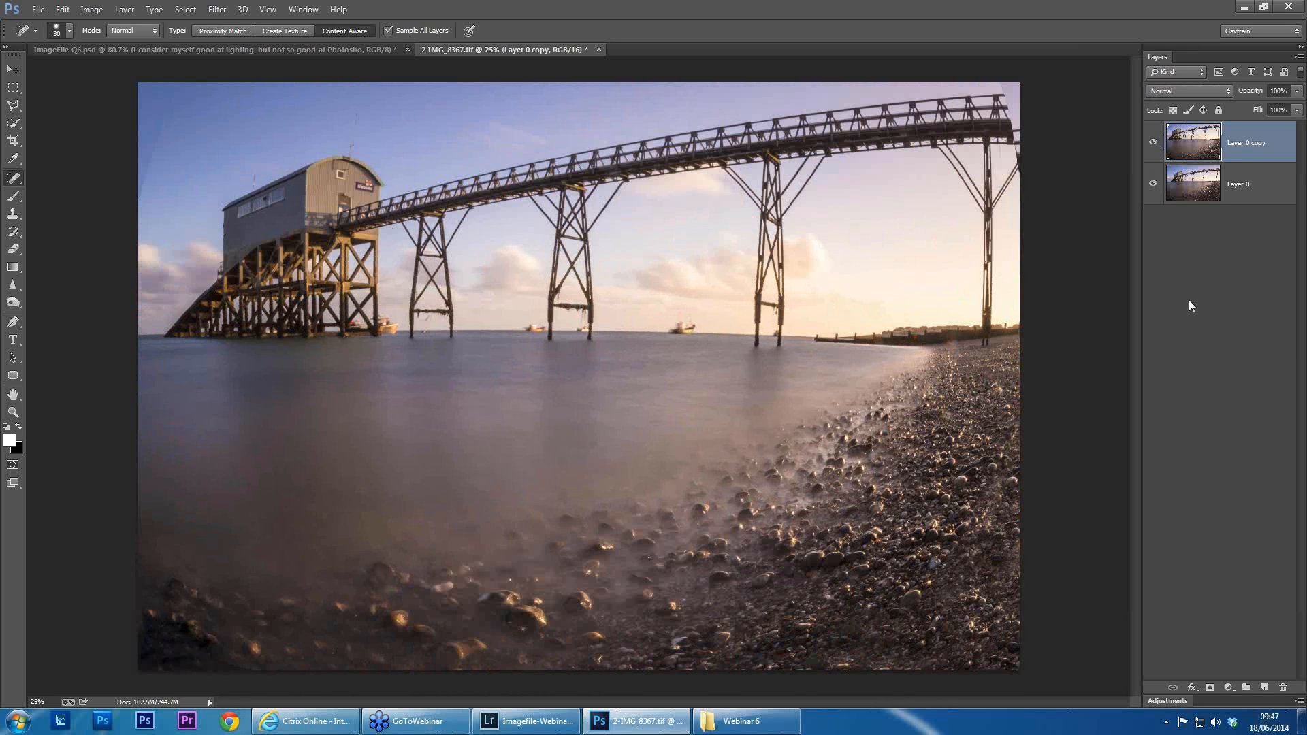
click(1153, 183)
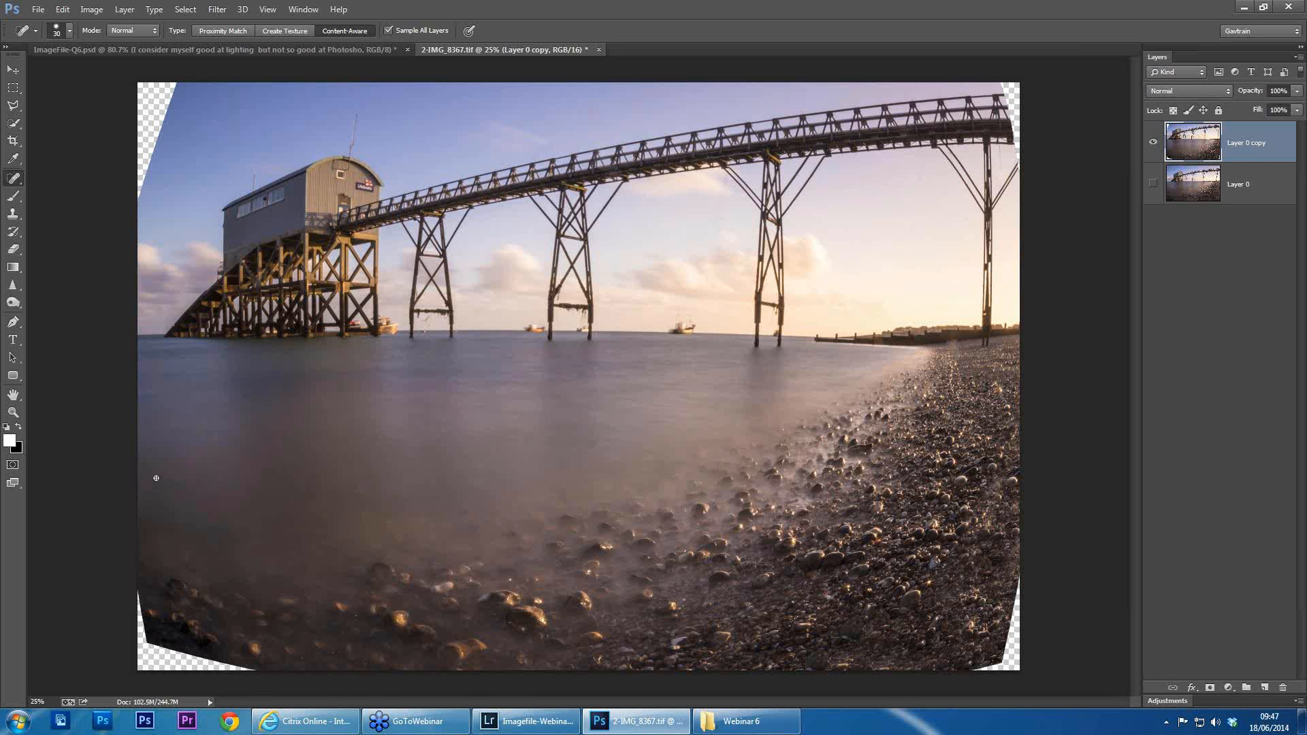
Use Liquify's Forward Warp to push the image outward over the transparent gaps at the upper-left and both lower corners
click(218, 9)
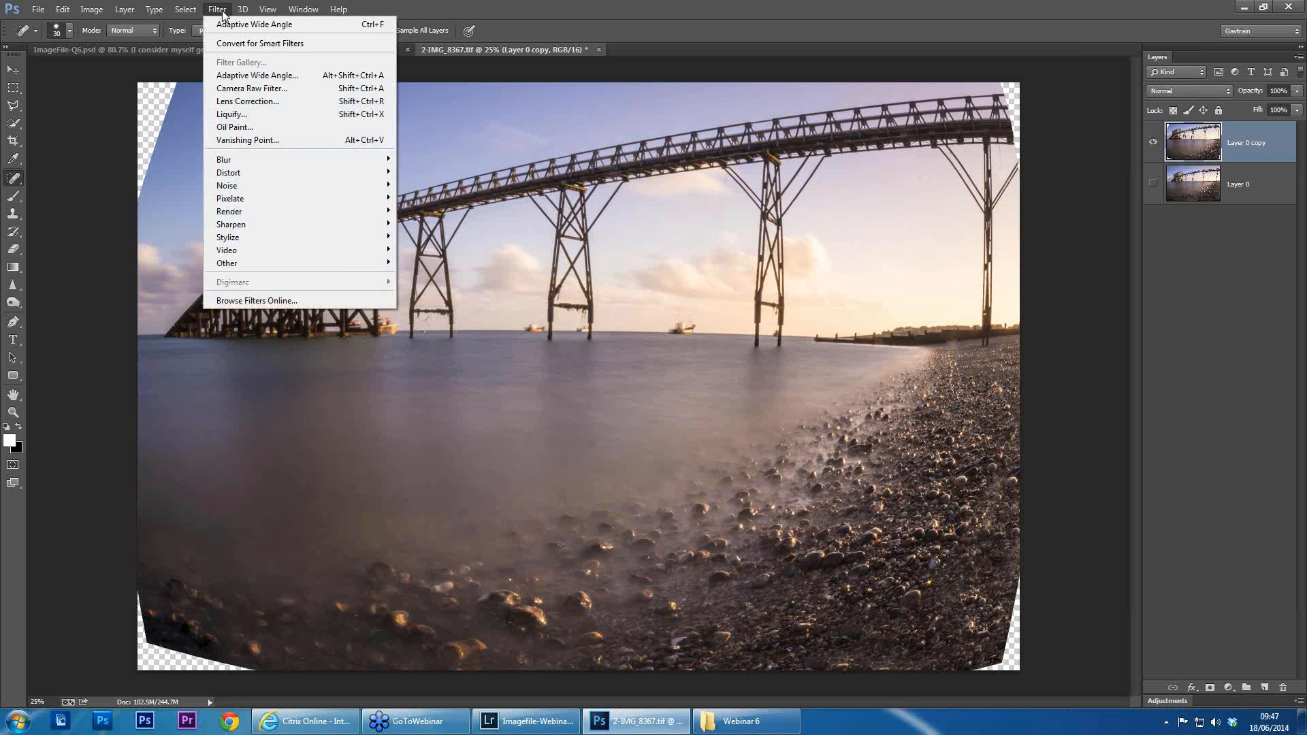
click(236, 114)
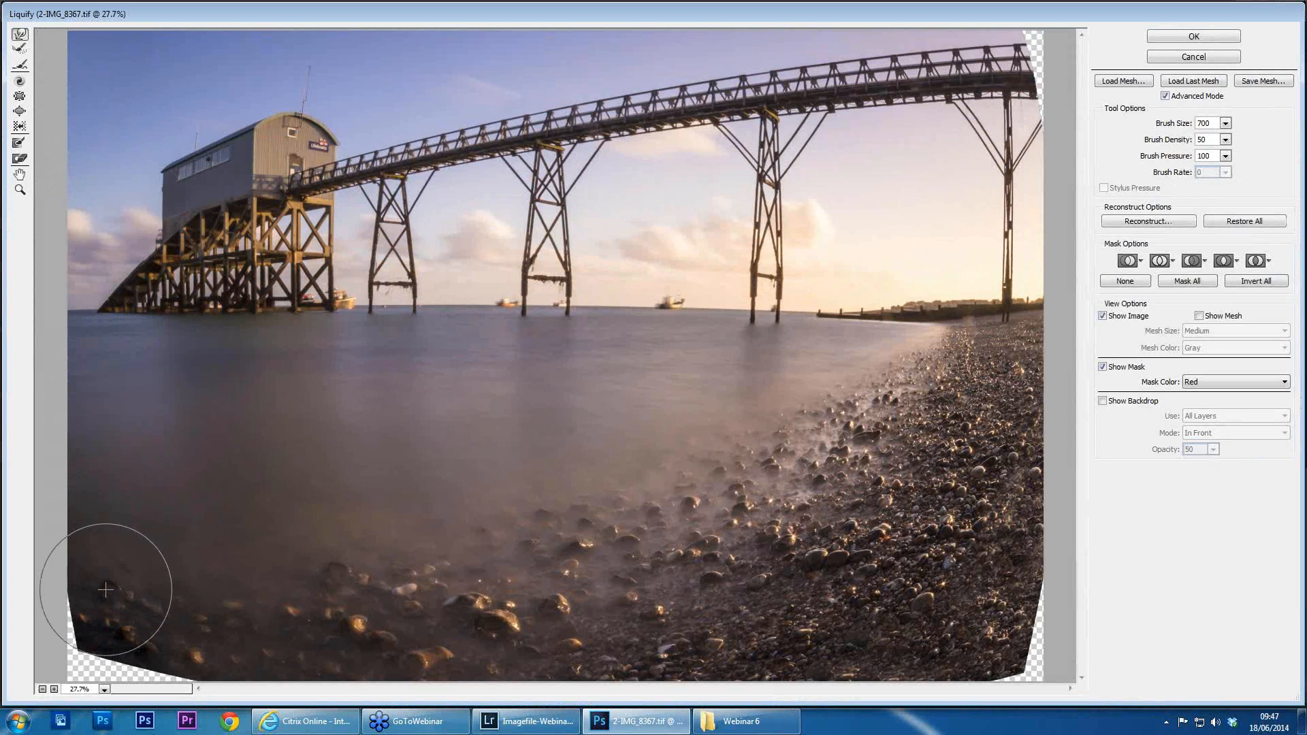
mouse_move(100, 628)
mouse_down()
mouse_move(81, 672)
mouse_move(127, 679)
mouse_up()
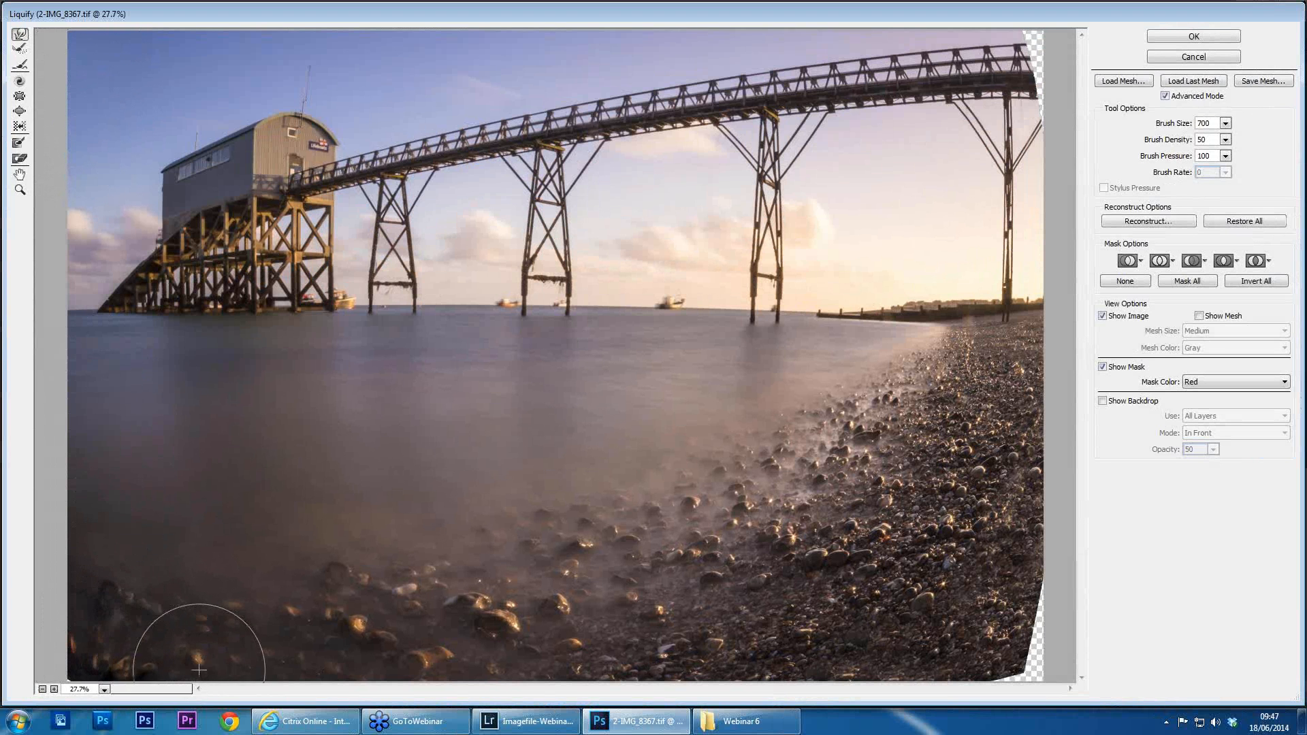
drag(110, 610, 114, 670)
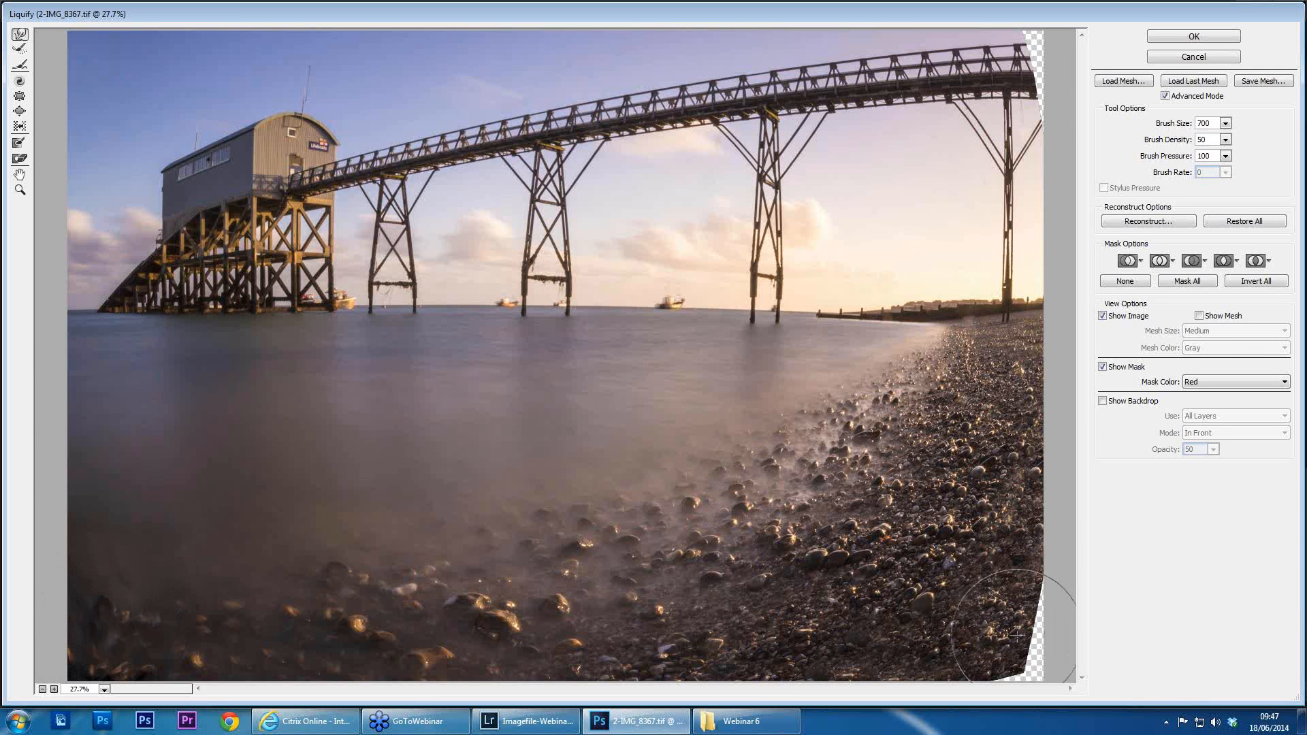
mouse_move(1005, 635)
mouse_down()
mouse_move(1030, 666)
mouse_move(1035, 616)
mouse_move(1035, 664)
mouse_up()
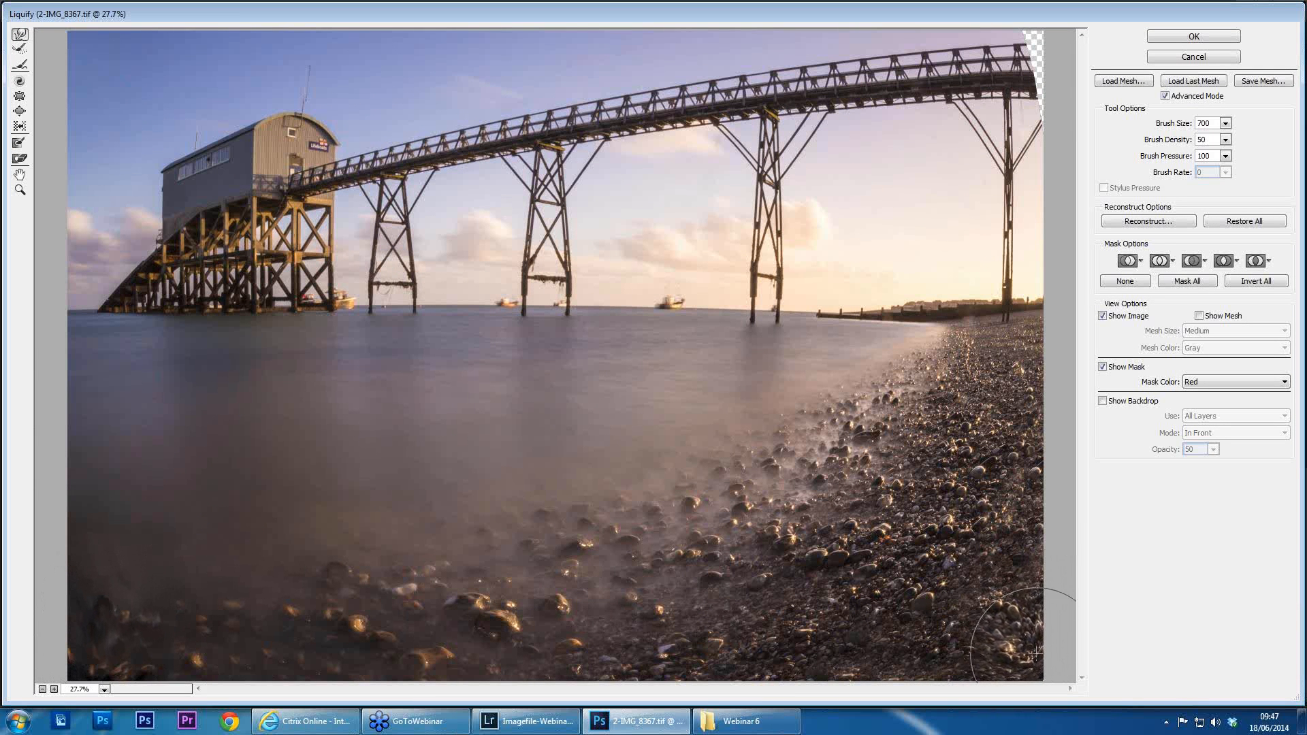
click(1178, 37)
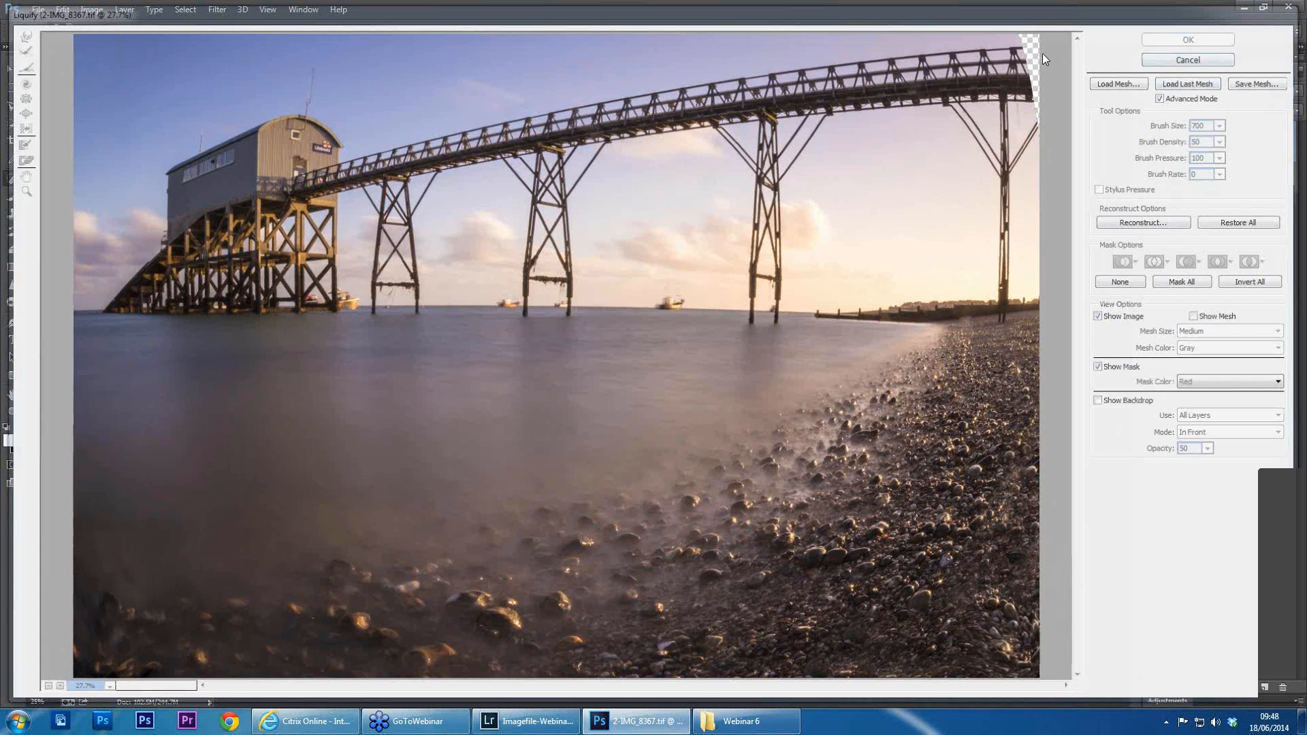
Crop a narrow strip off the image's right side to remove the remaining transparent upper corner
key(c)
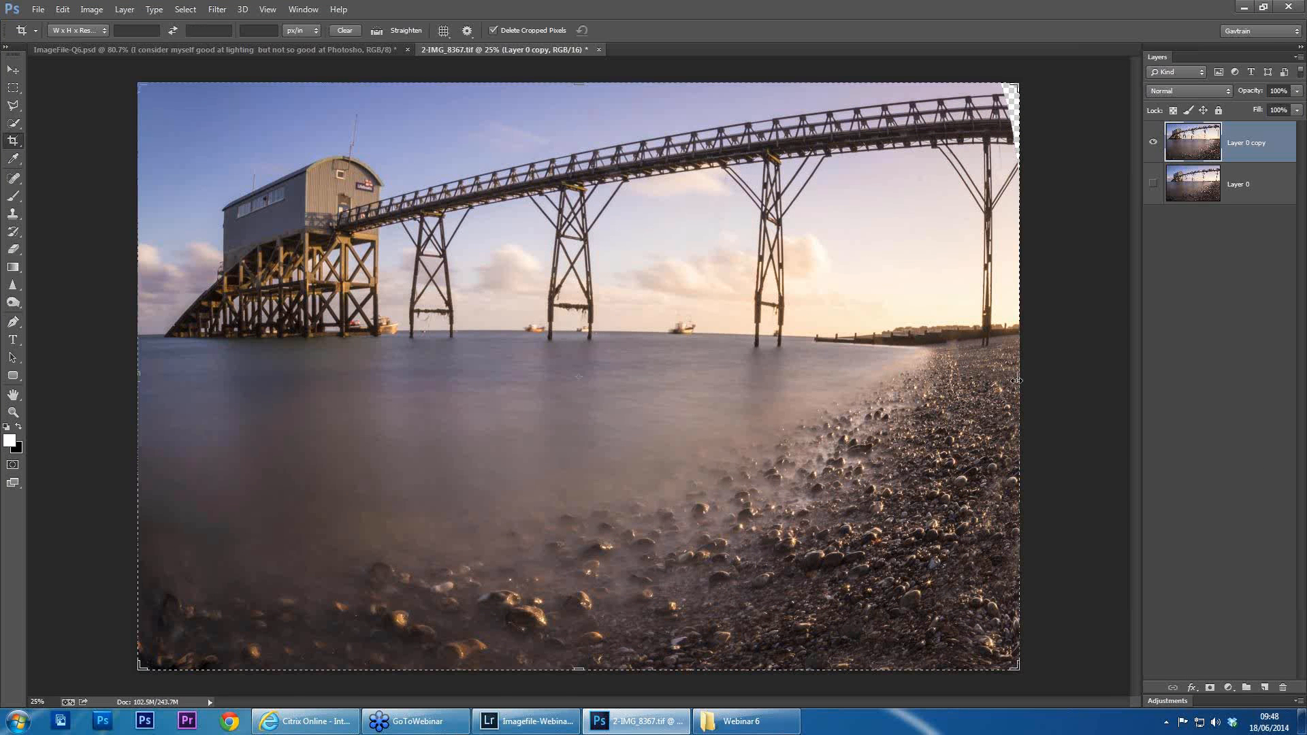
drag(1016, 380, 1006, 371)
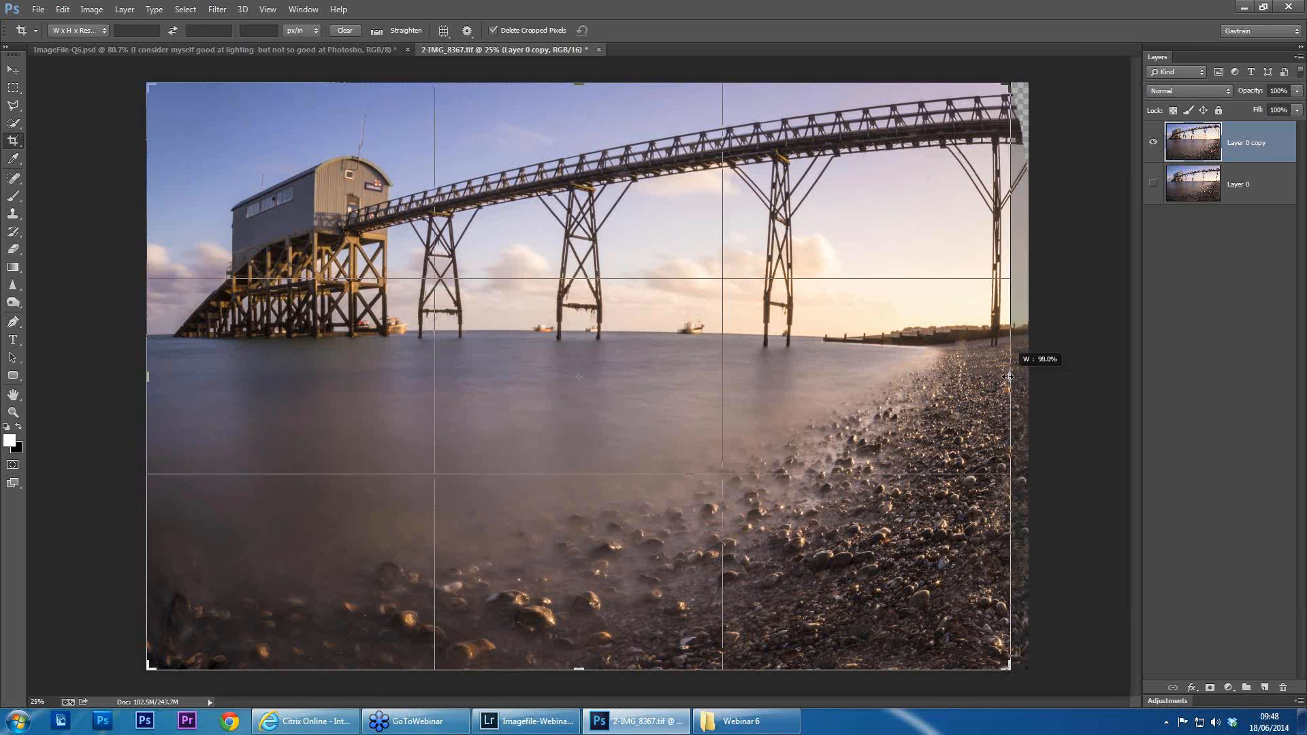
key(Return)
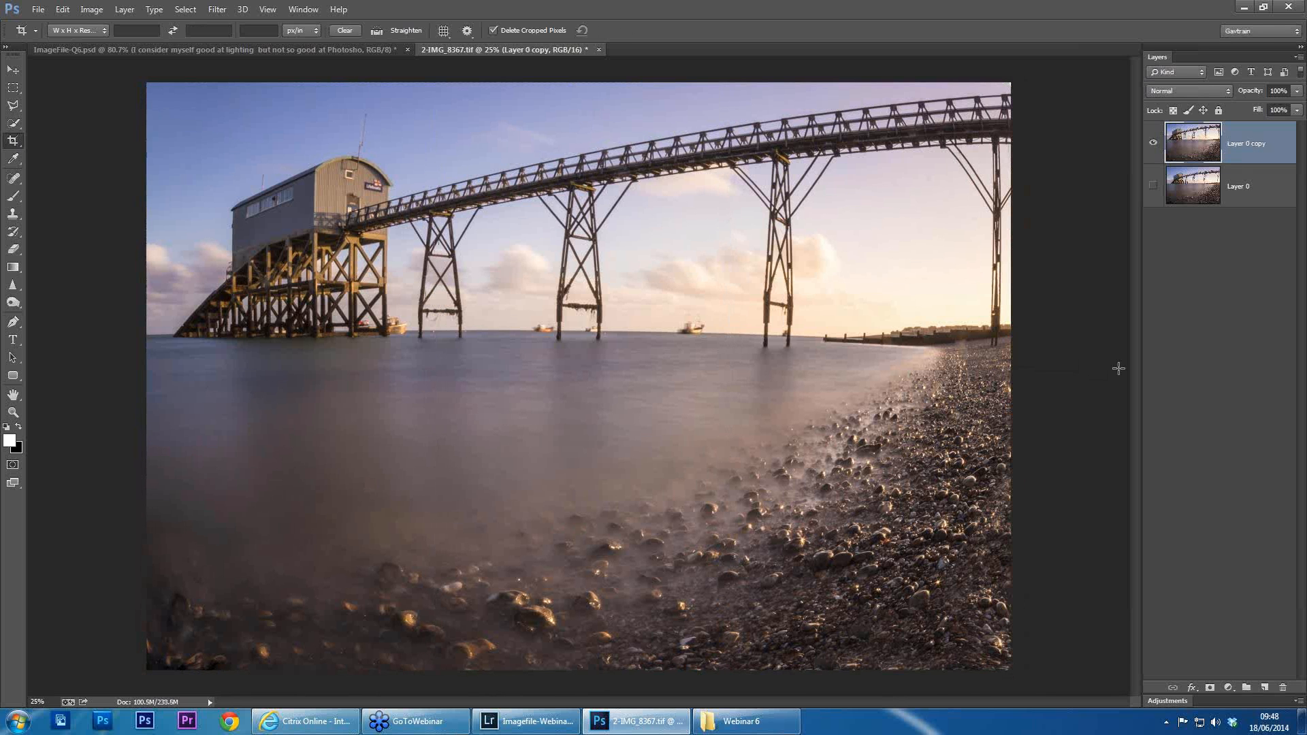
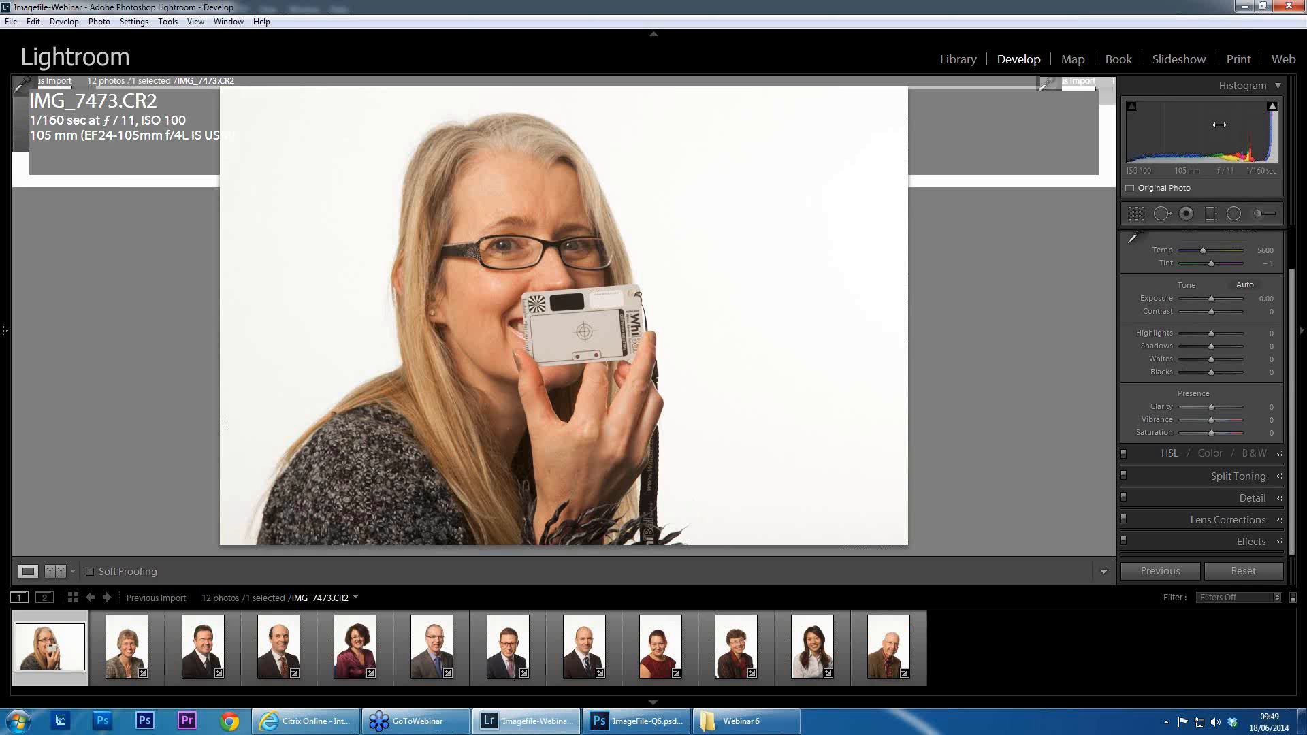
In Lightroom, set IMG_7473.CR2's white balance by sampling the neutral grey area of the WhiBal card, after adjusting the loupe scale
click(1241, 8)
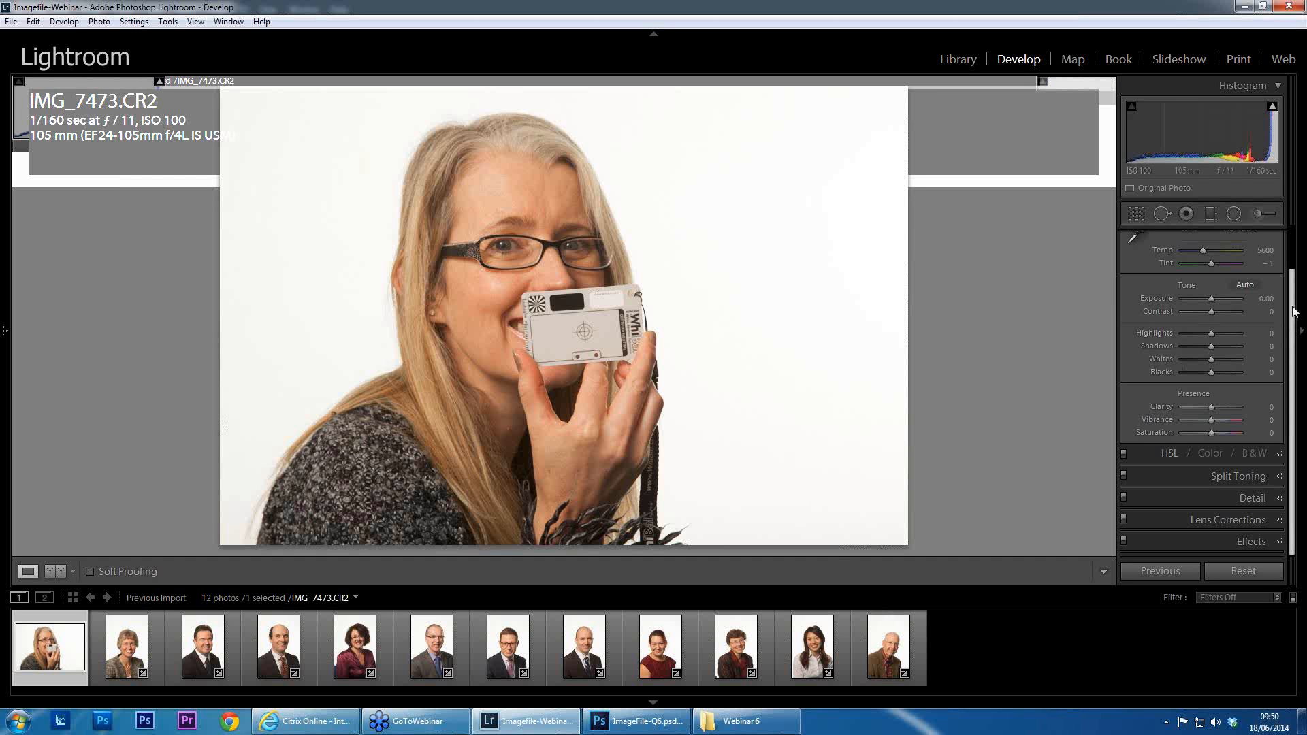
scroll(1218, 300, up, 2)
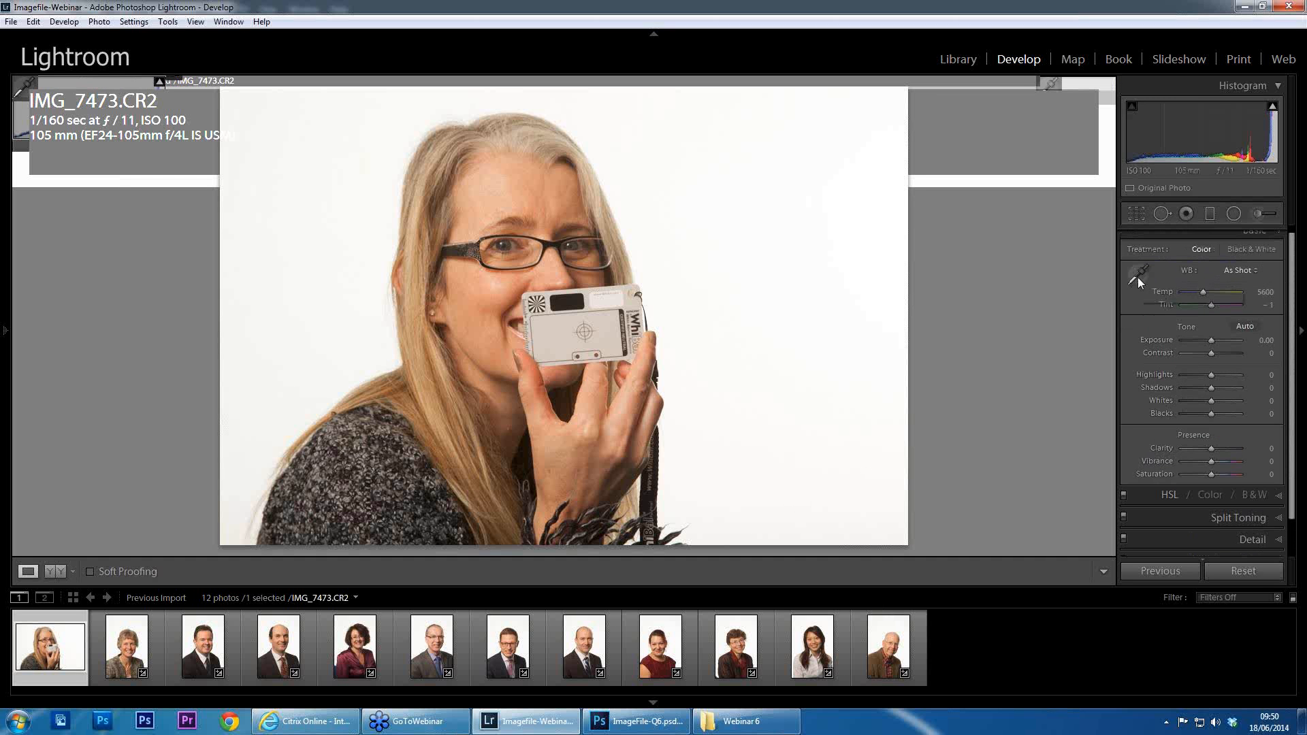
click(1138, 277)
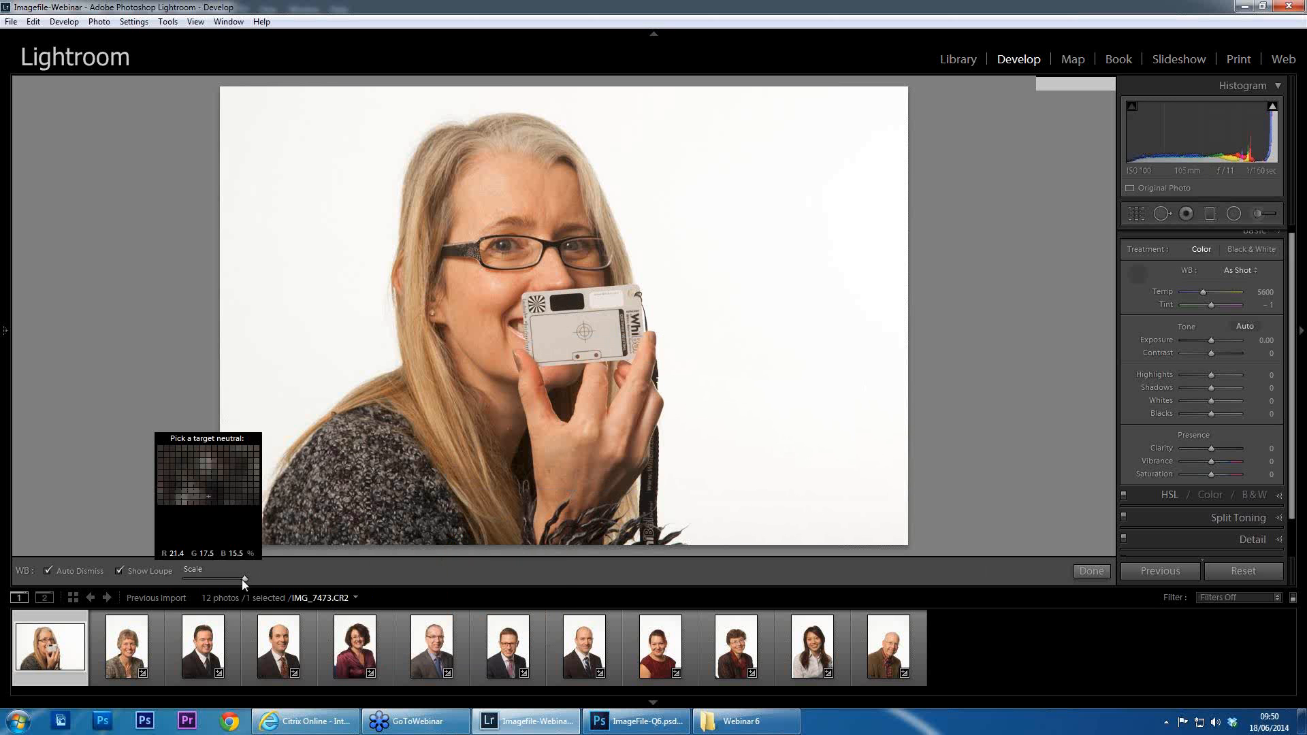
mouse_move(243, 578)
mouse_down()
mouse_move(191, 578)
mouse_move(226, 579)
mouse_up()
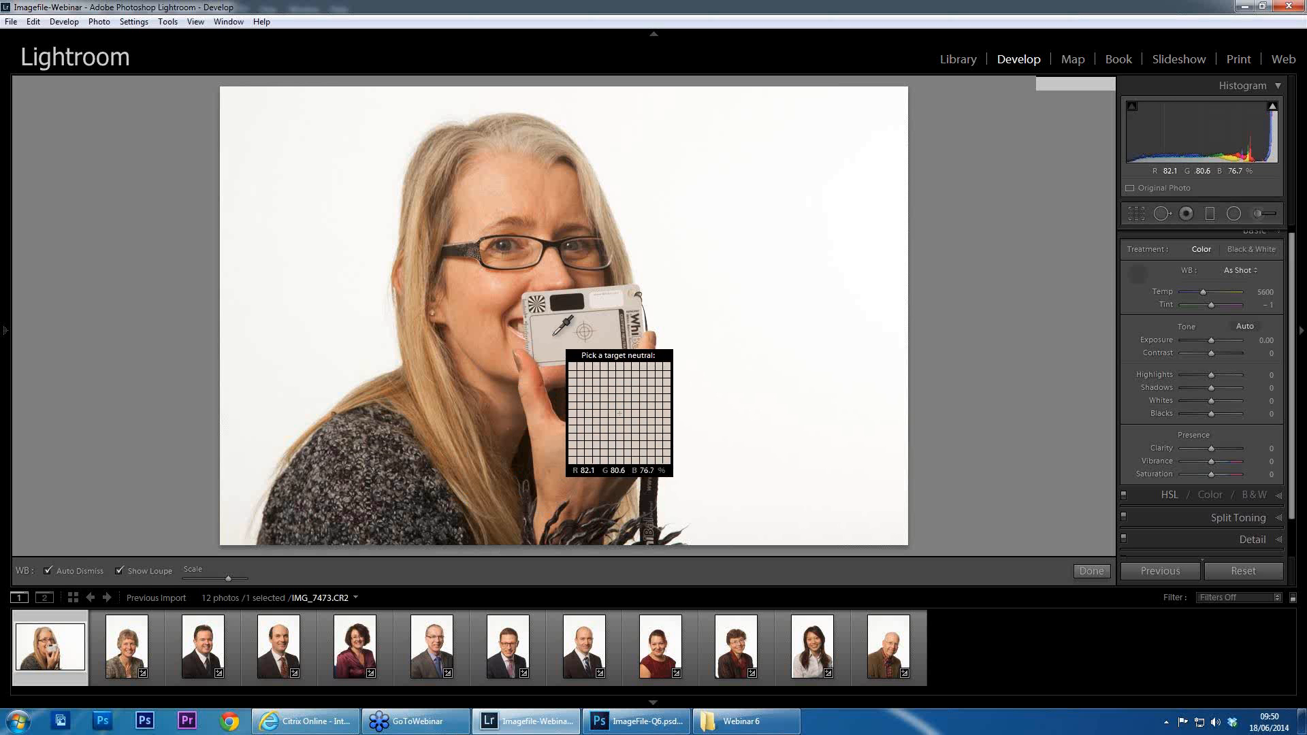
click(553, 336)
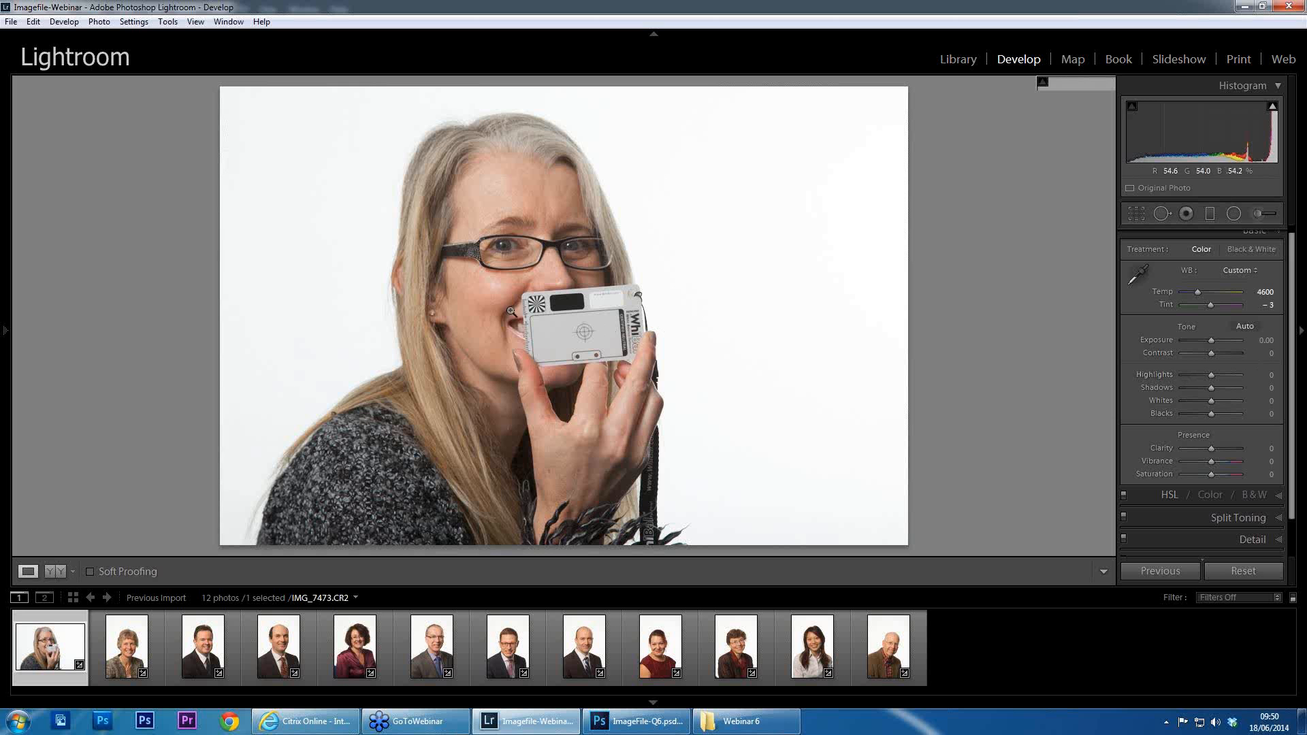
Try extreme Whites +100 and Blacks −98 with the clipping warnings on, checking the card's white and black patches at 1:1
mouse_move(4, 333)
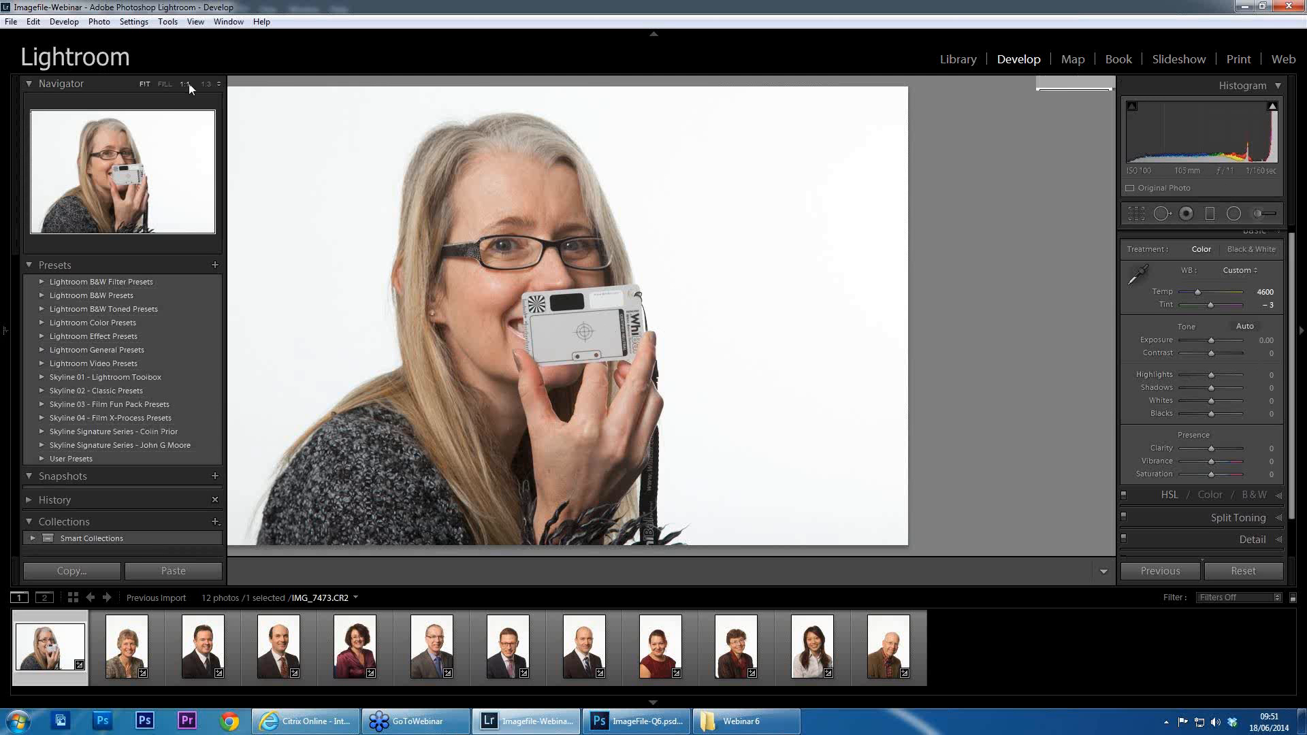
click(190, 83)
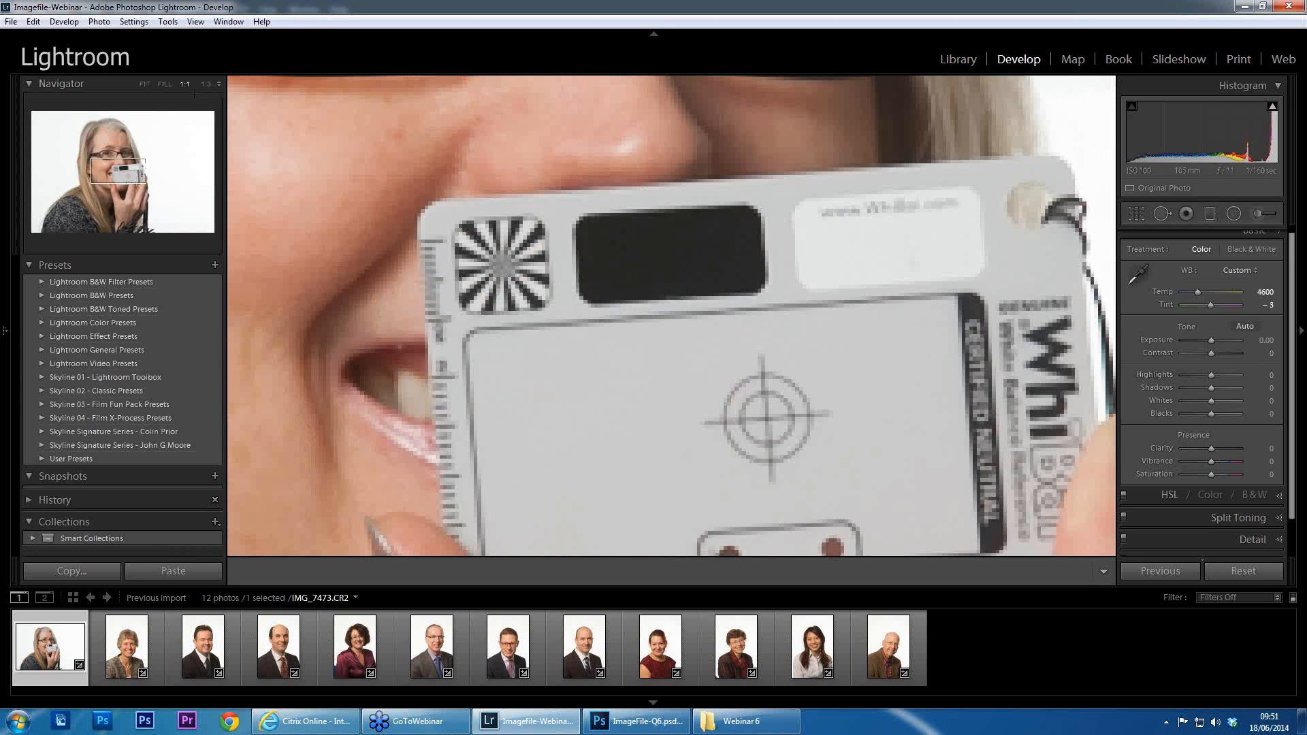
click(699, 350)
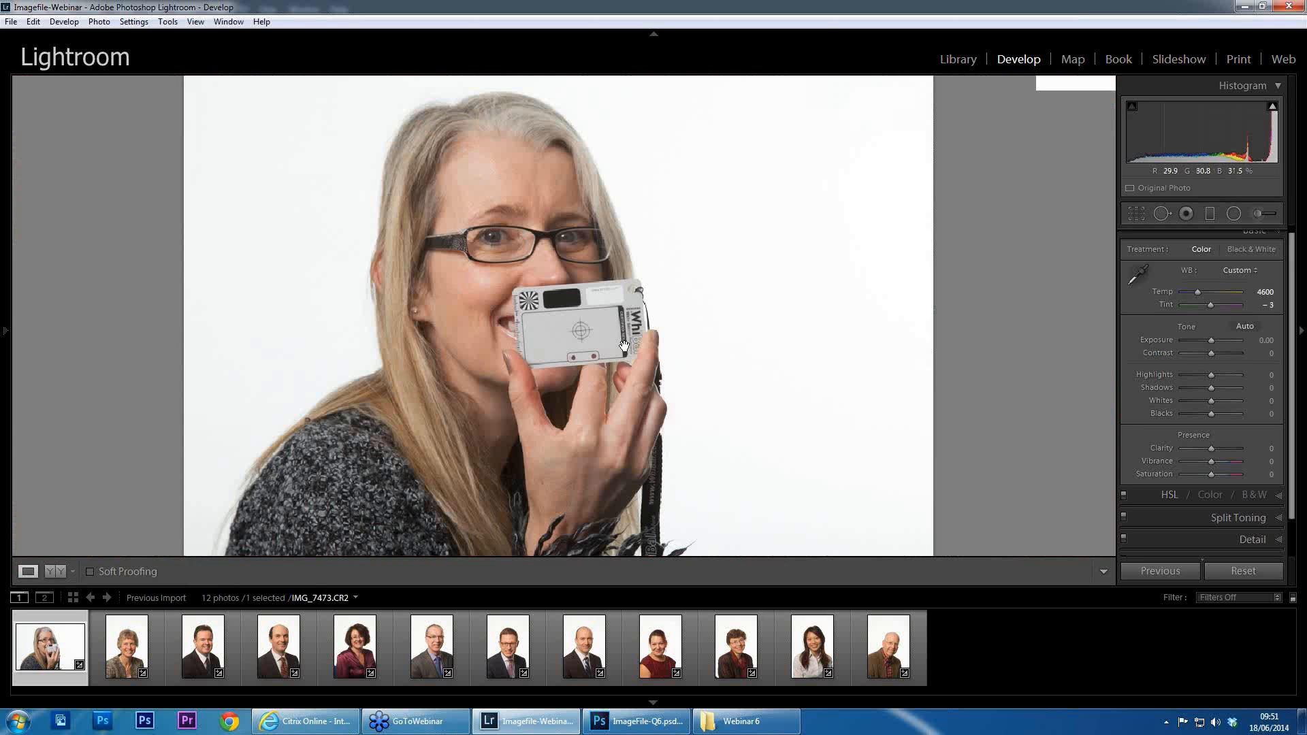
click(452, 297)
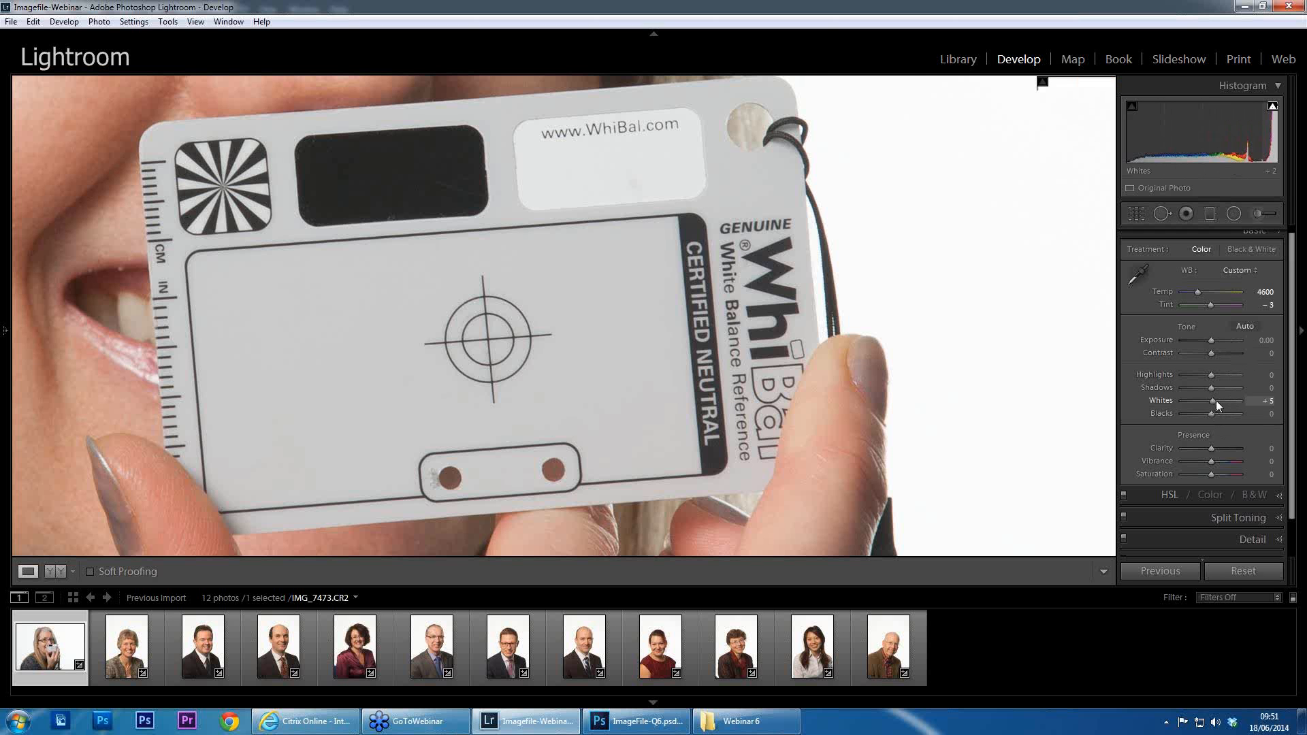
drag(1216, 401, 1215, 409)
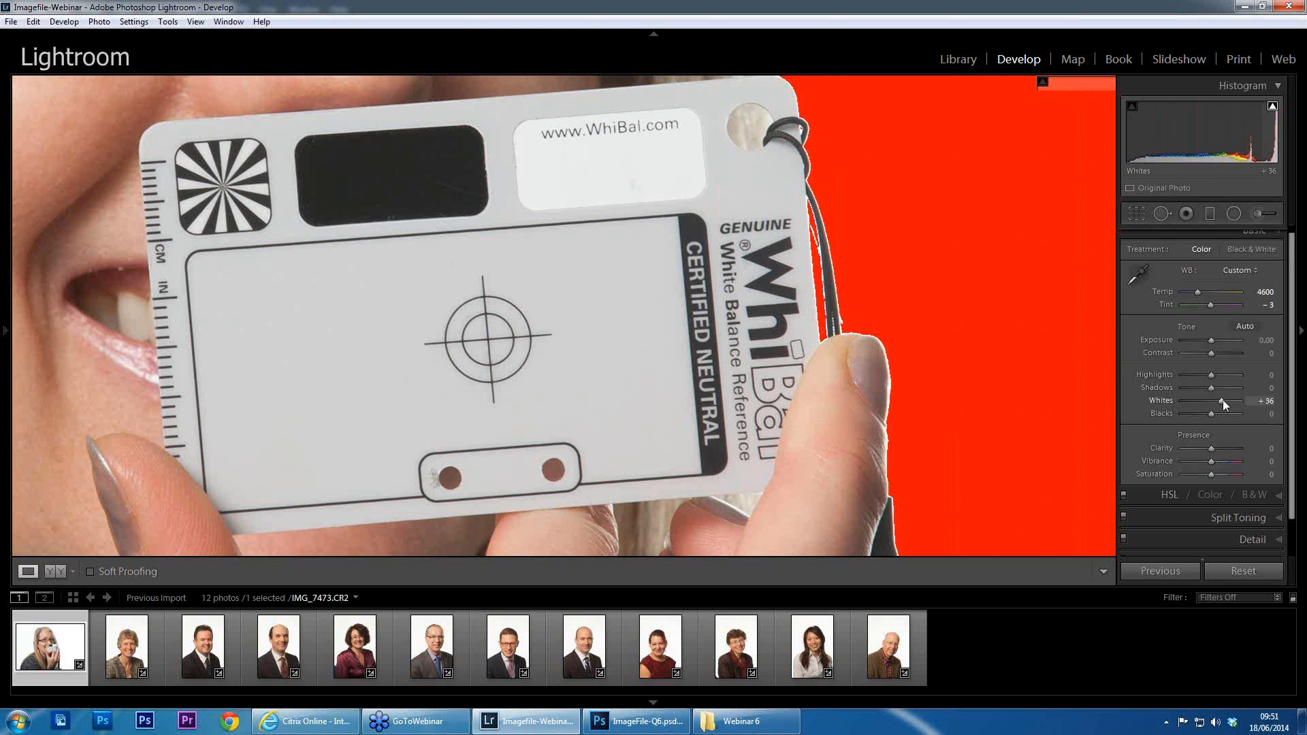
drag(1224, 399, 1182, 411)
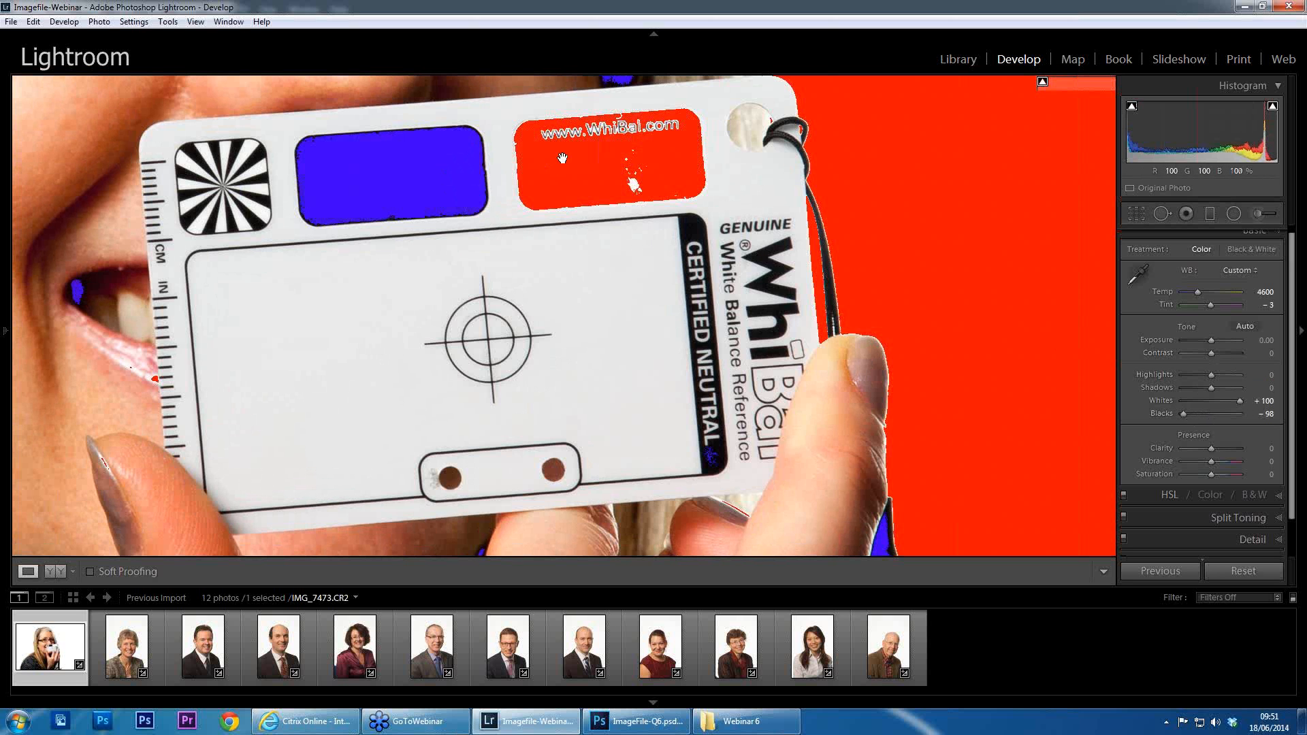
click(555, 277)
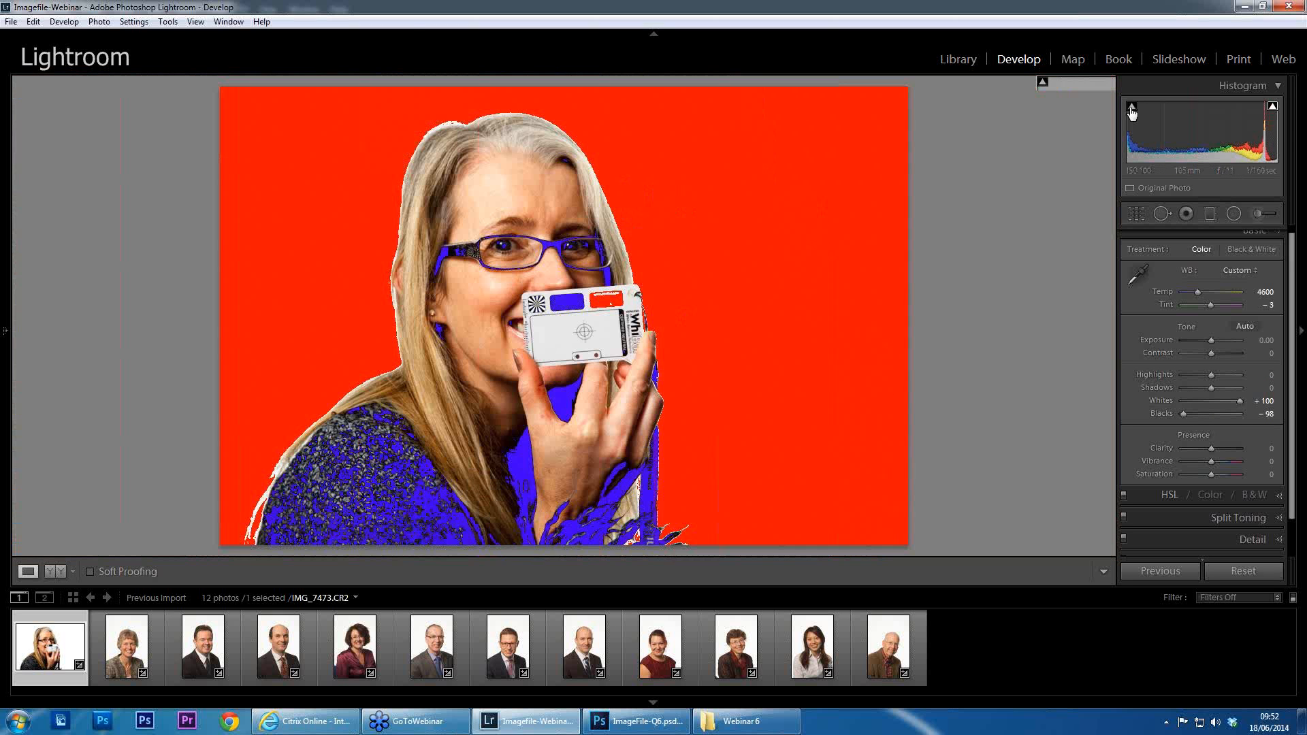
Turn off both clipping warnings and set Whites to +36 and Blacks to −19
click(1132, 108)
click(1273, 108)
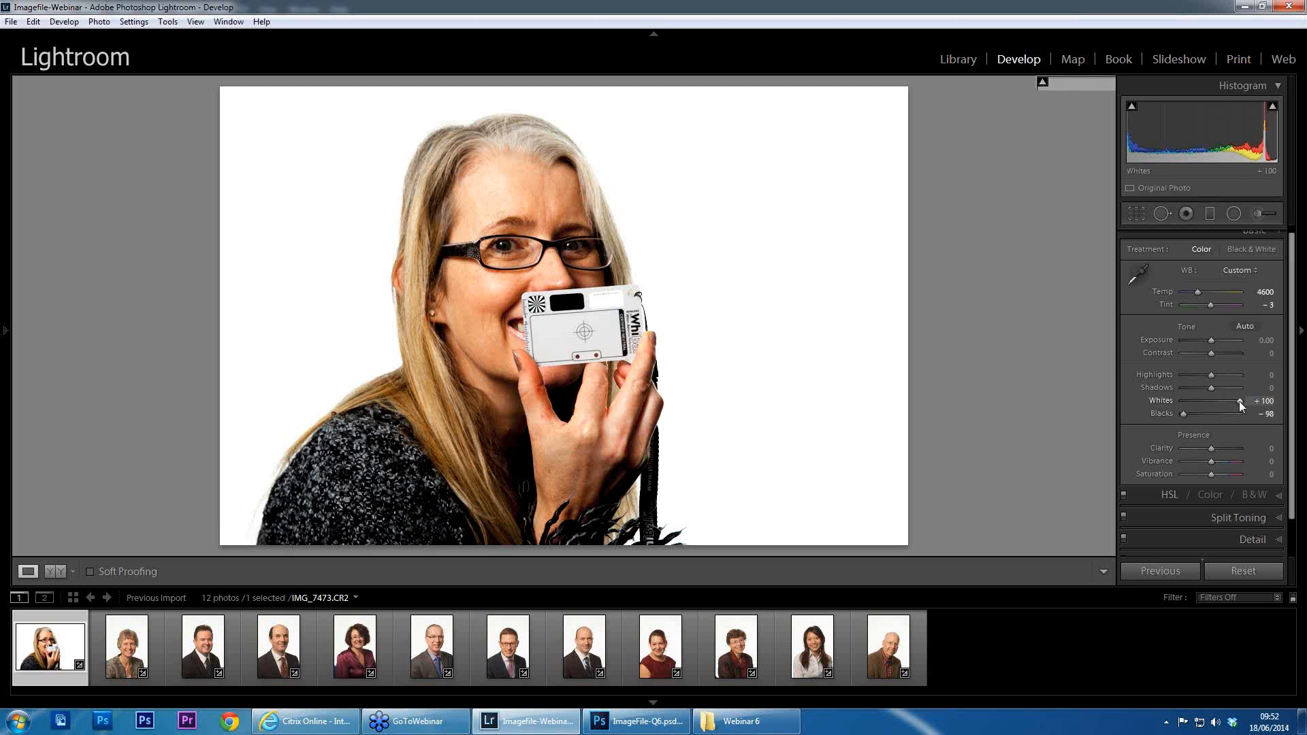
drag(1239, 402, 1205, 415)
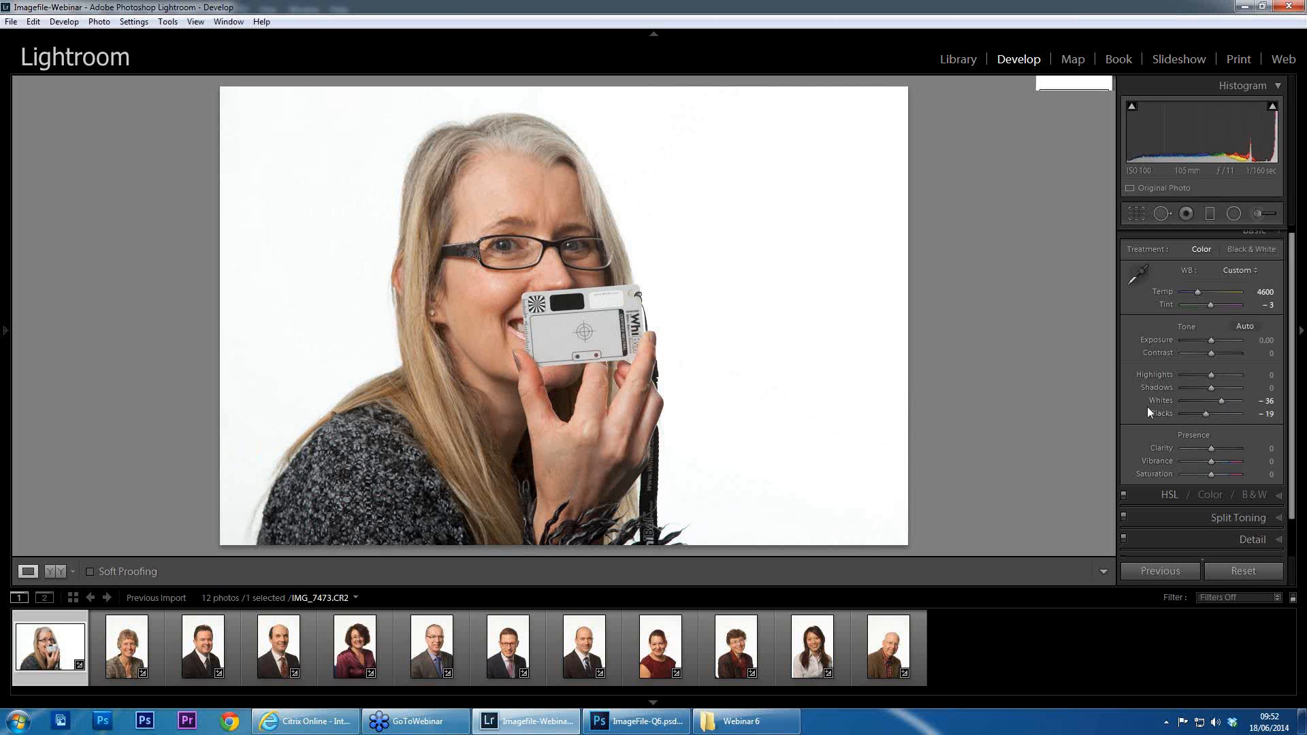
Try Vibrance at +100 on the magnified card, and reset Vibrance to its default
click(633, 317)
click(633, 316)
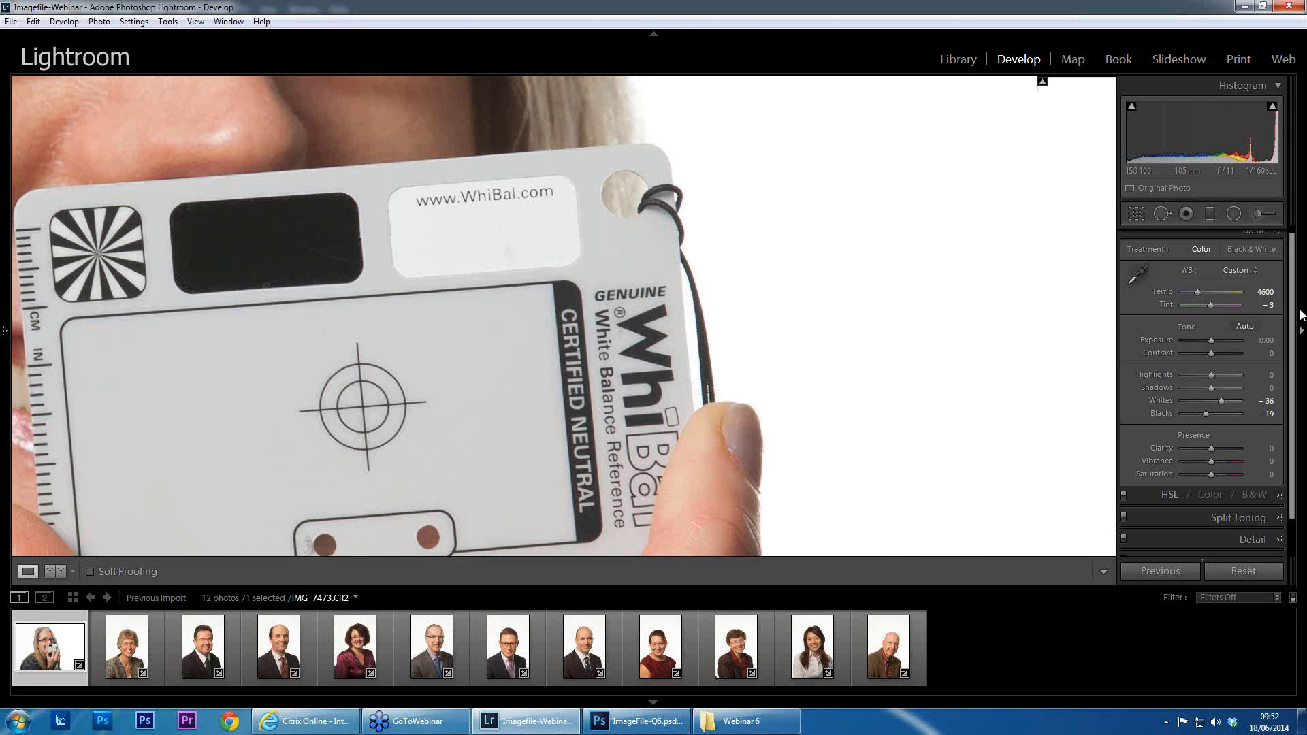
scroll(1294, 309, down, 2)
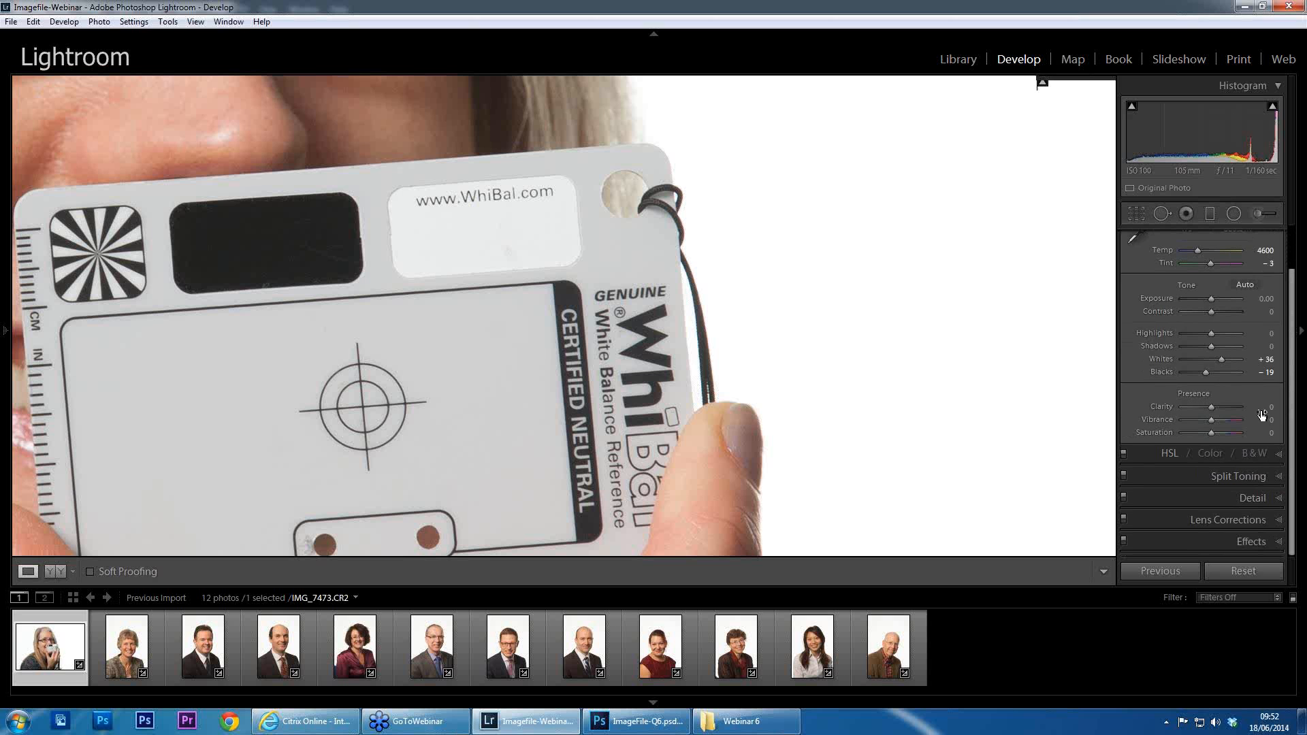
drag(1213, 415, 1241, 419)
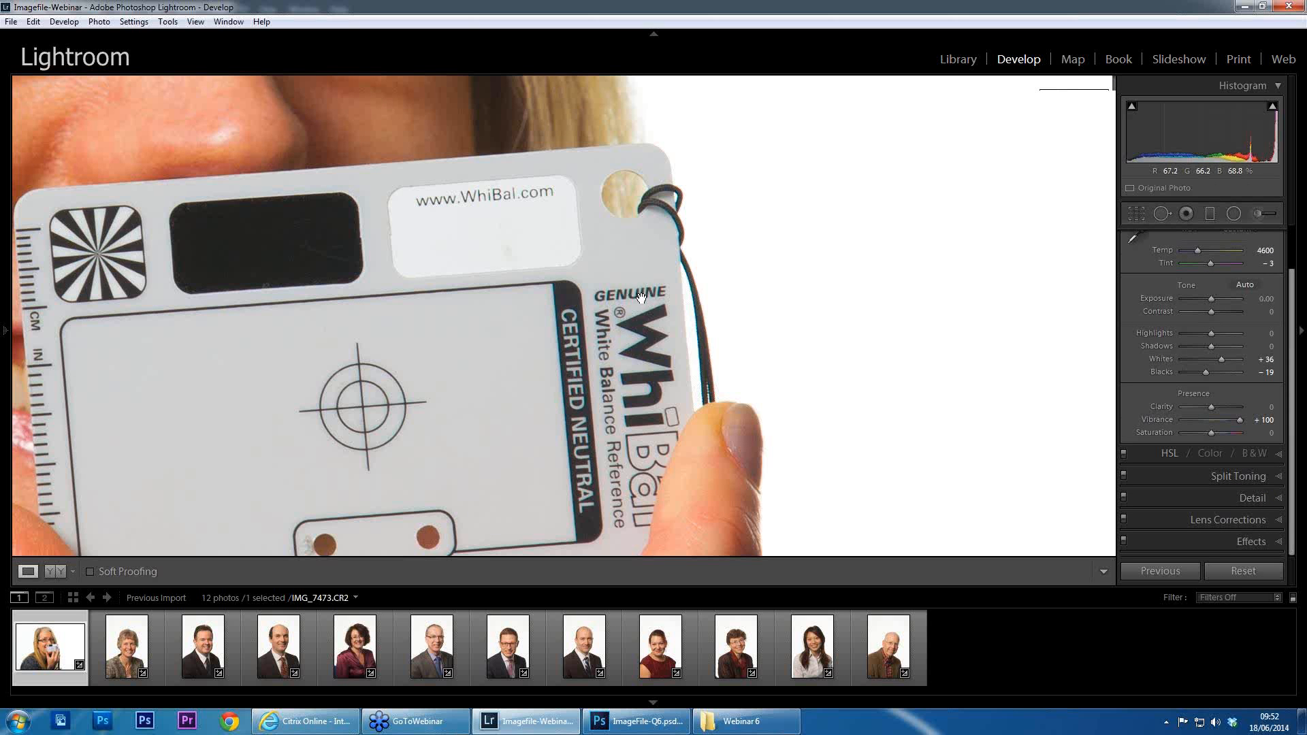
mouse_move(1212, 433)
mouse_down()
mouse_move(1243, 434)
mouse_move(1215, 434)
mouse_up()
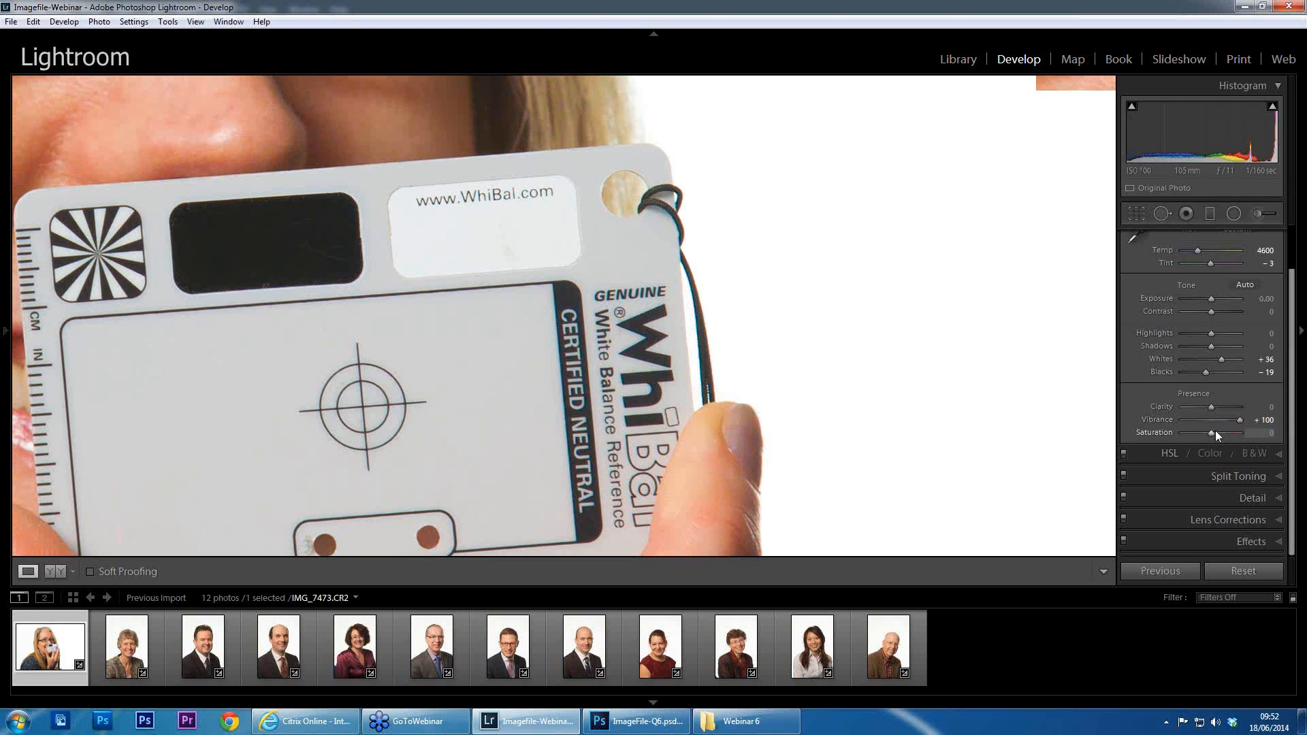
double_click(1240, 420)
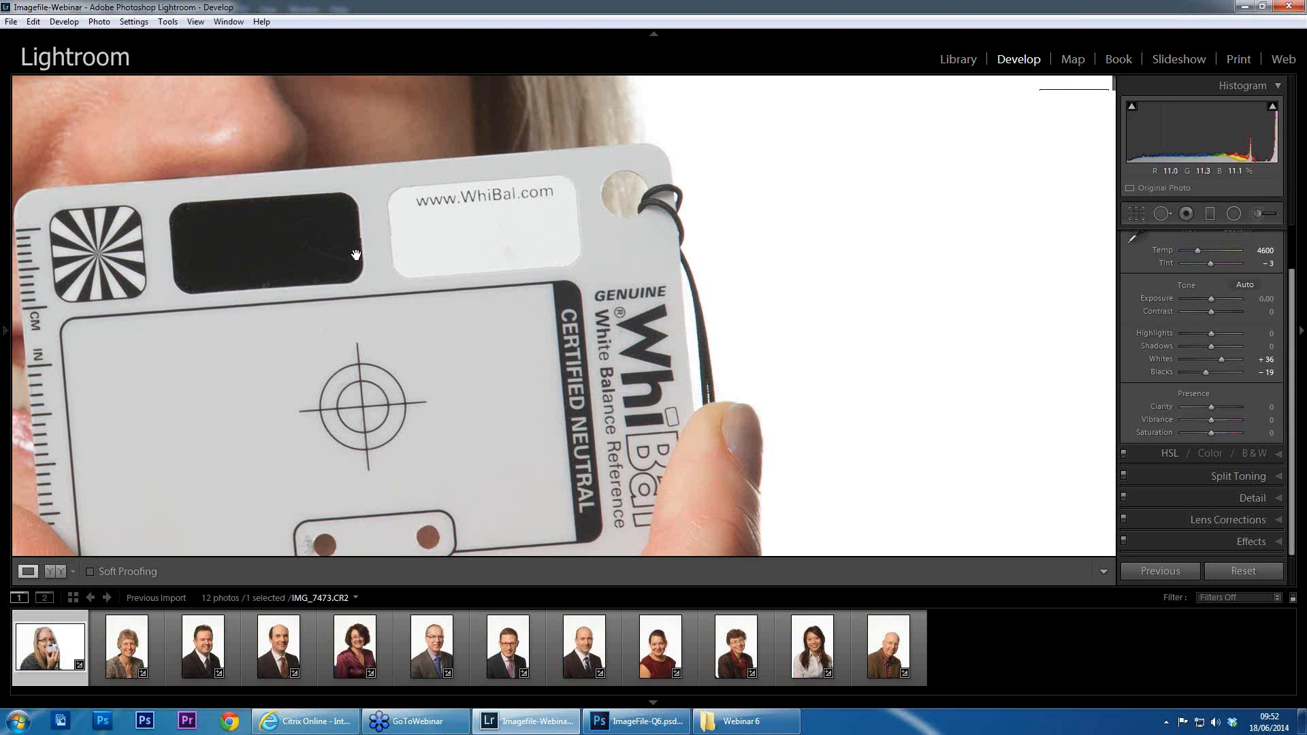
click(412, 236)
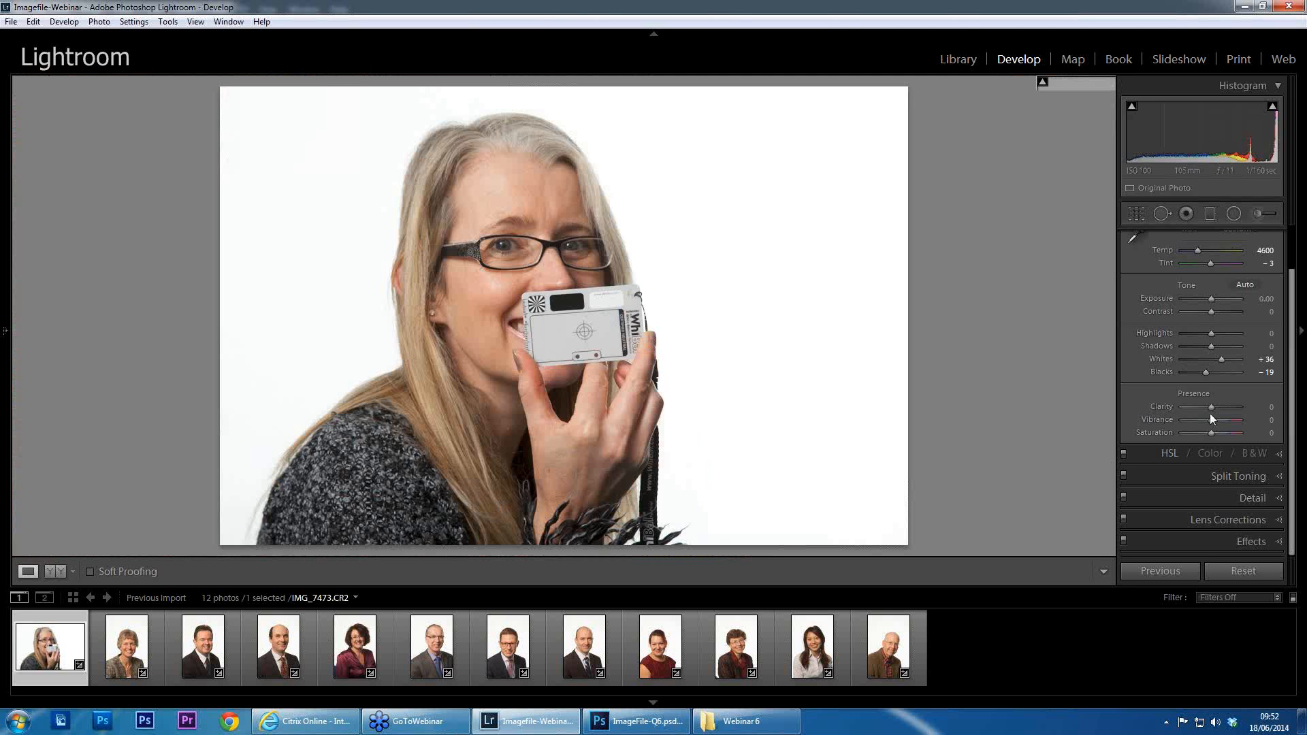
Set the portrait's Clarity to −17, Vibrance to +31 and Contrast to +14
drag(1211, 407, 1207, 406)
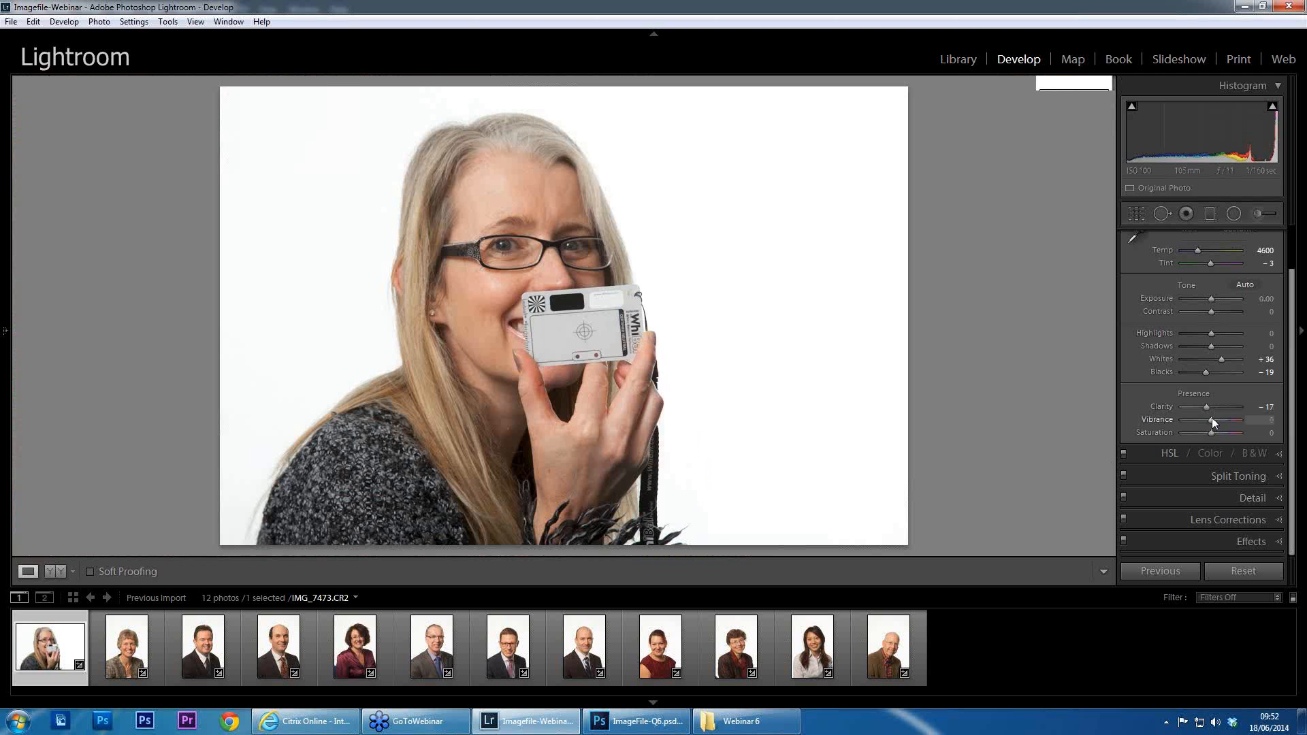
drag(1212, 419, 1220, 421)
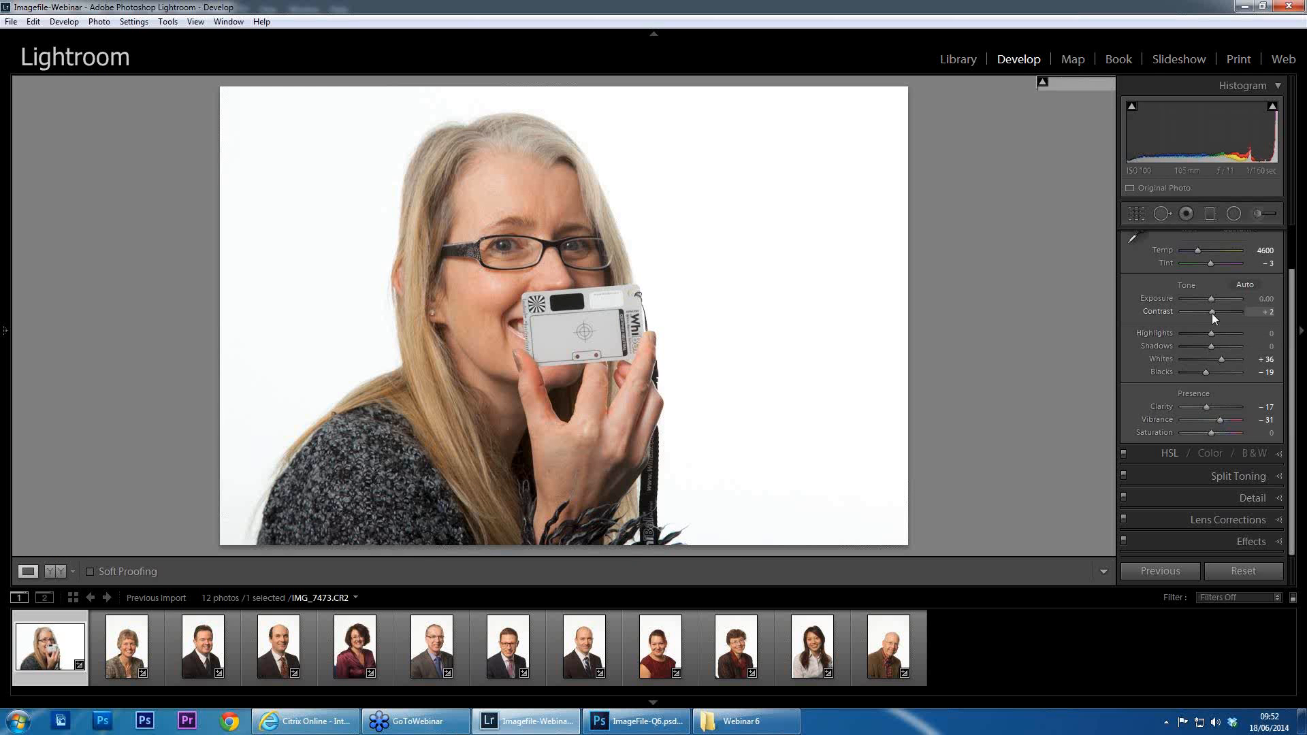
drag(1212, 313, 1215, 313)
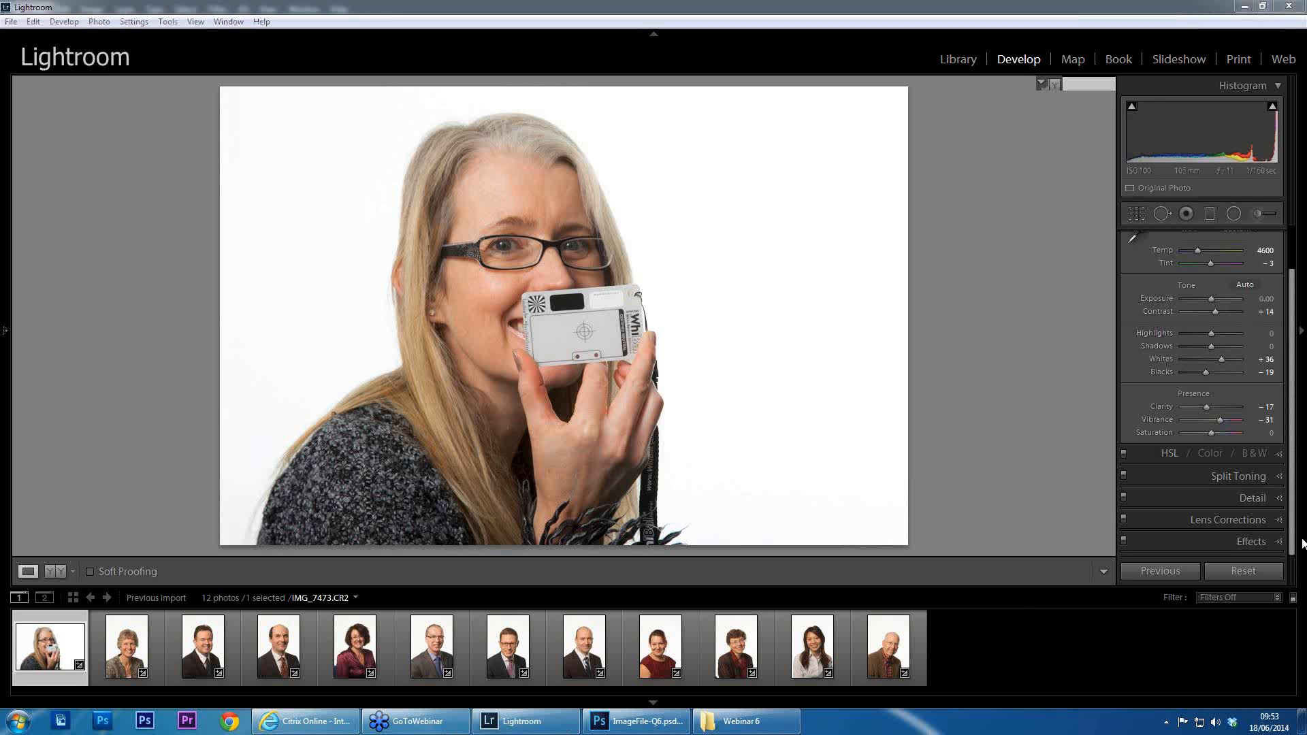
Set the portrait's Luminance noise reduction to 20
click(1279, 497)
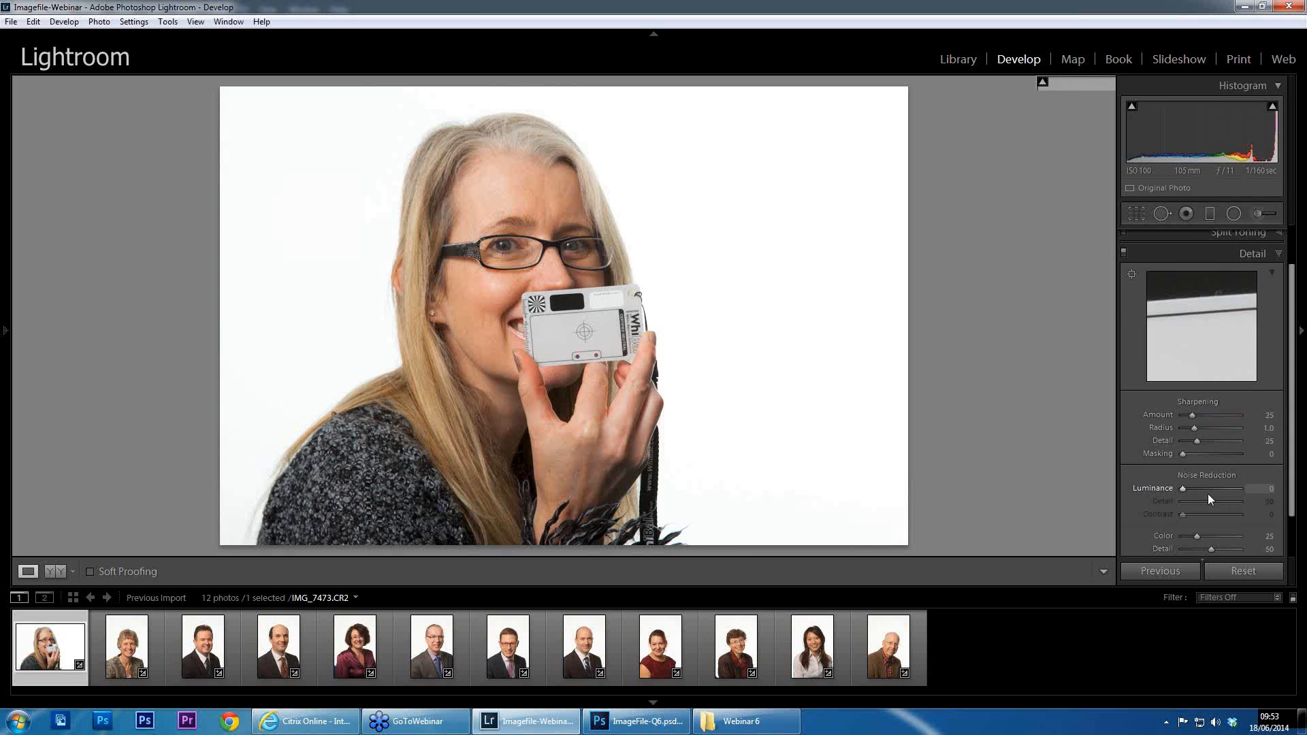
drag(1184, 494, 1199, 496)
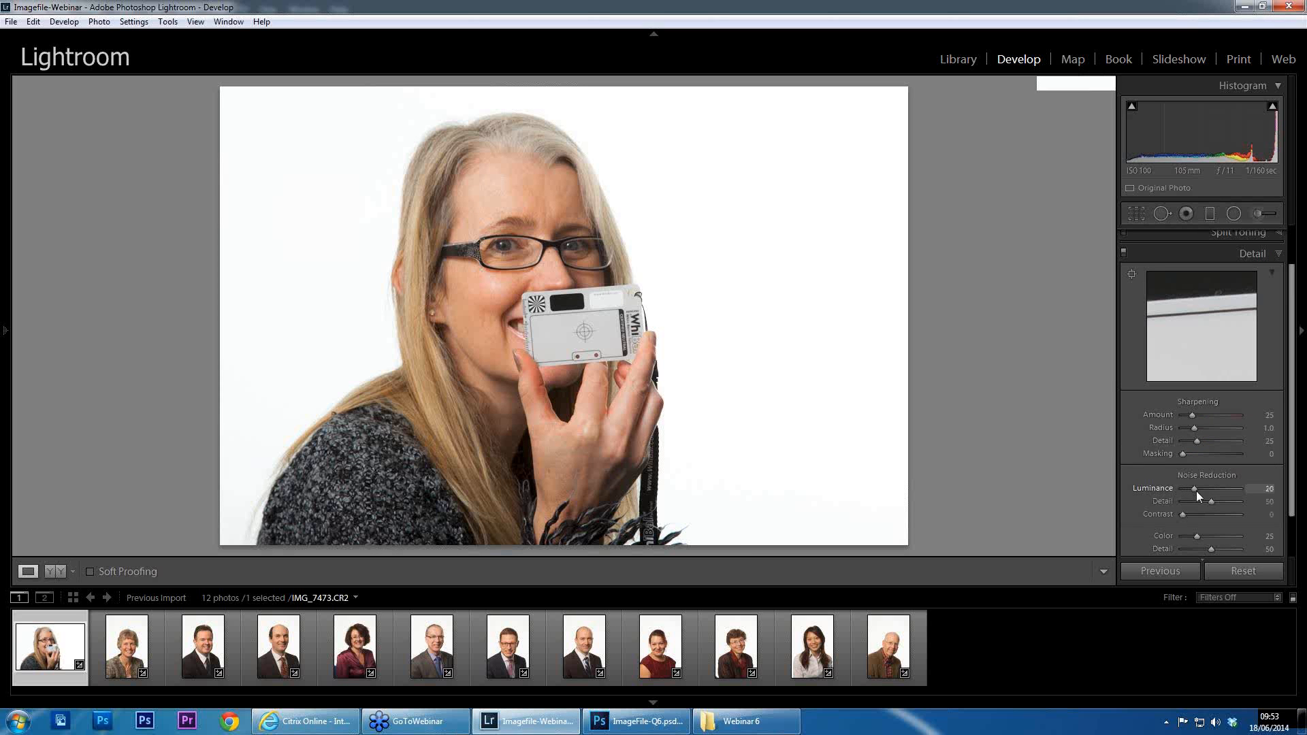
click(1278, 254)
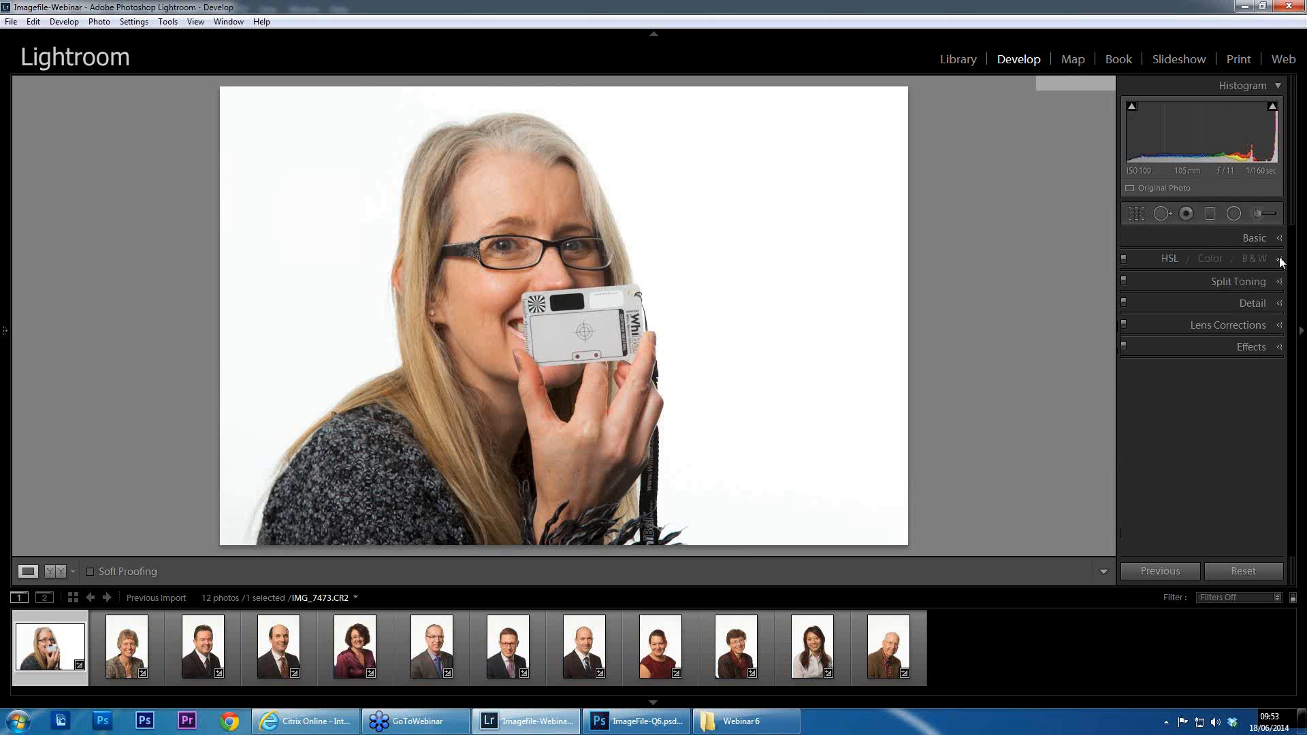
Enable Remove Chromatic Aberration in the portrait's lens corrections
click(1274, 331)
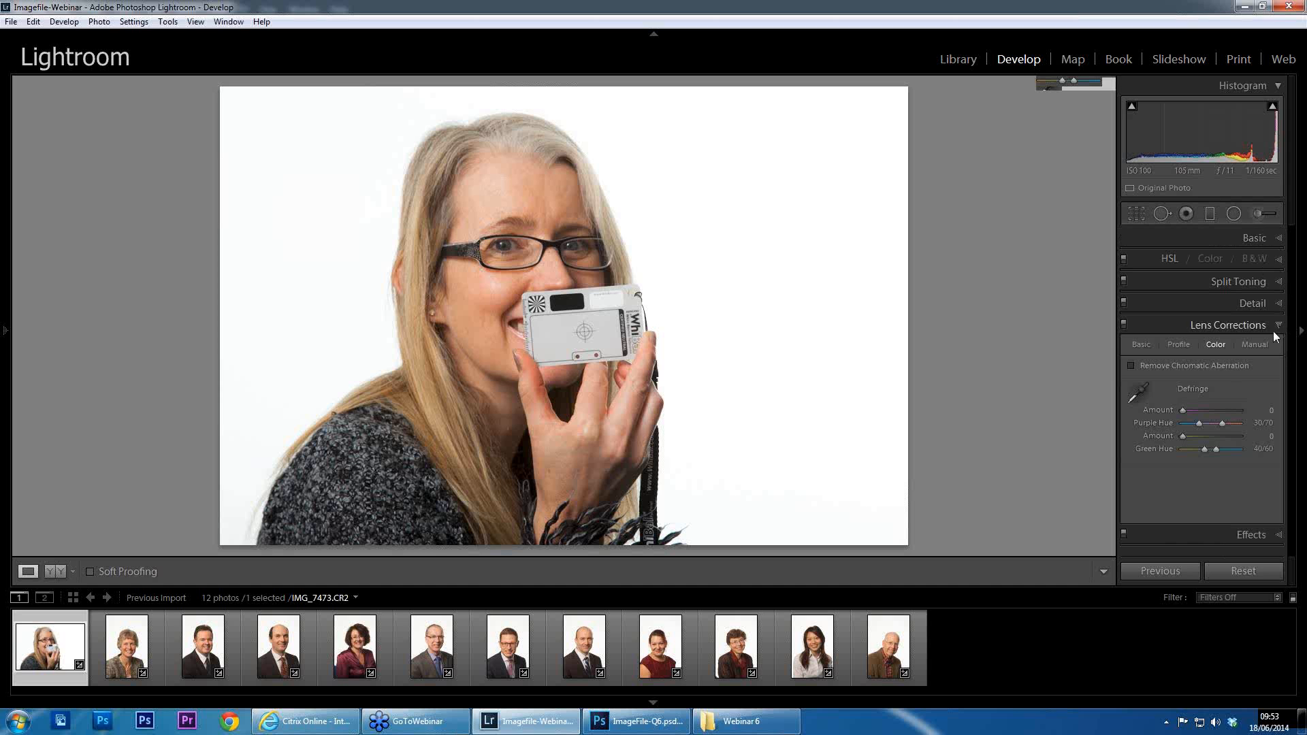
click(1132, 367)
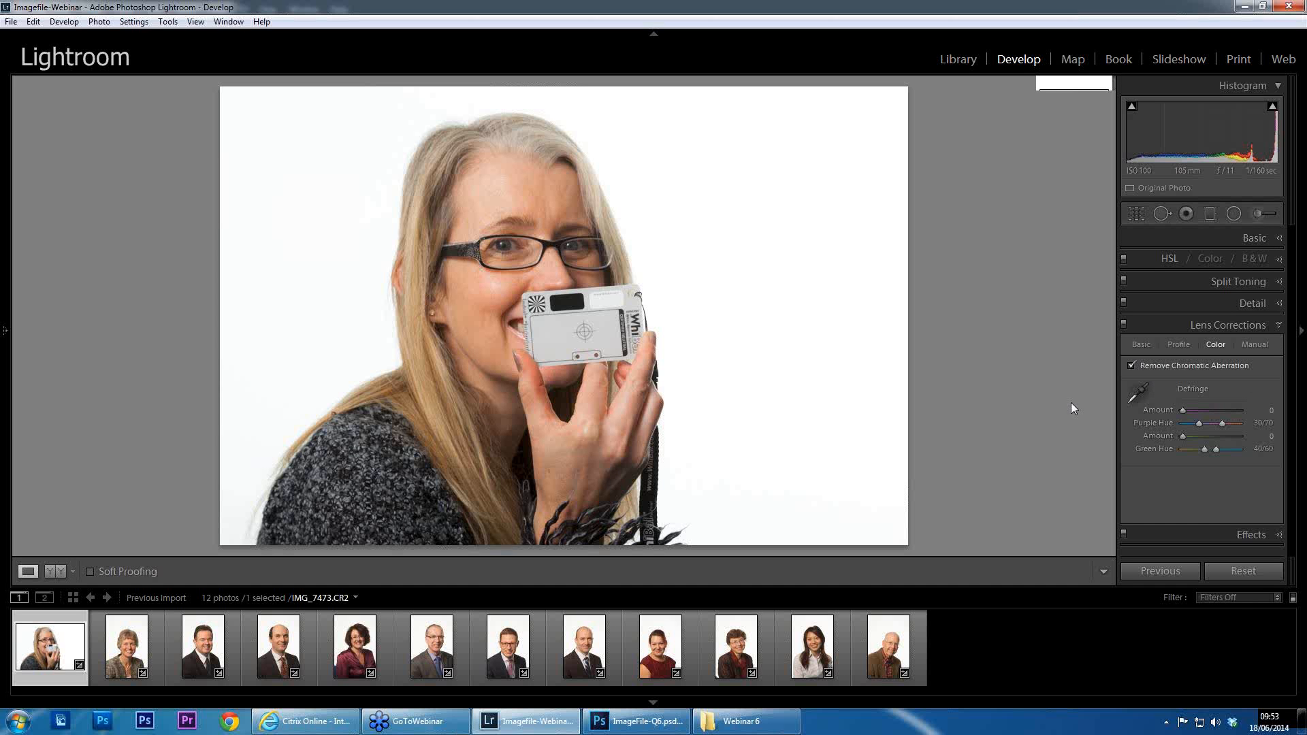
click(1279, 327)
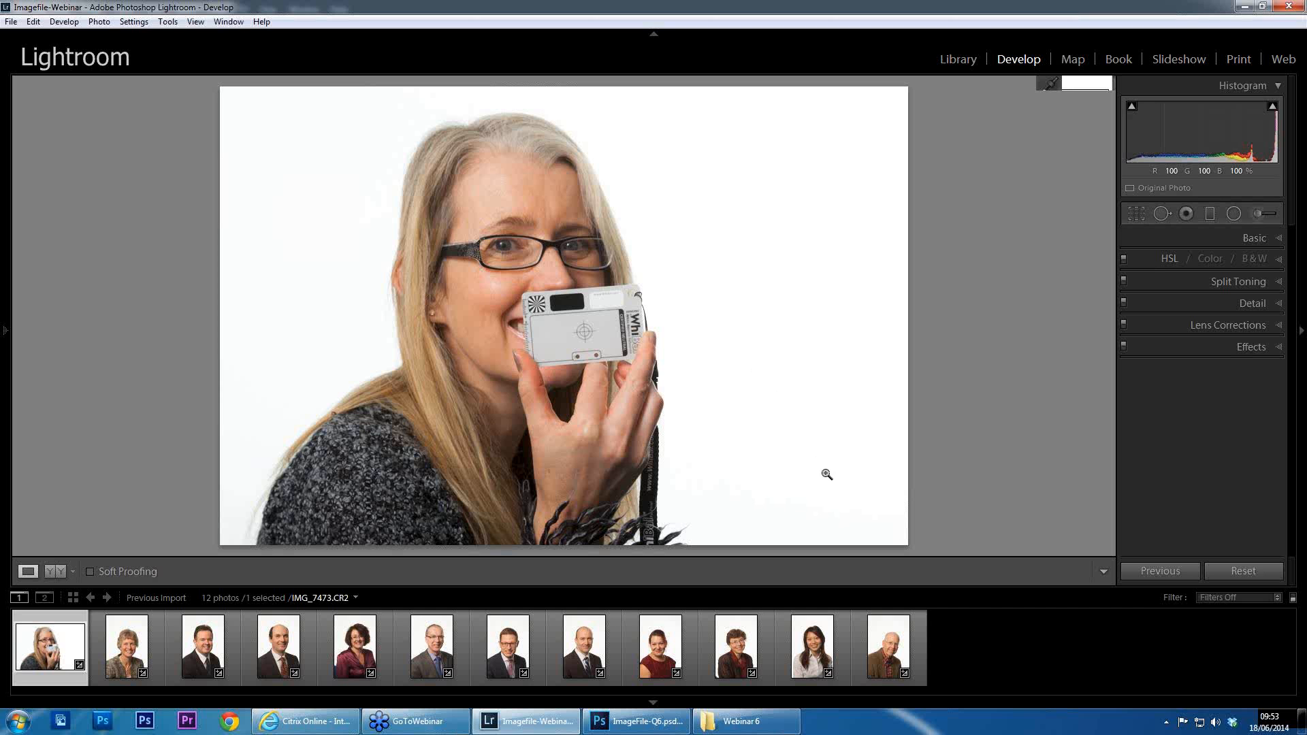
Select the full series of portraits in the filmstrip and synchronize all of IMG_7473.CR2's develop settings to them
shift+click(885, 646)
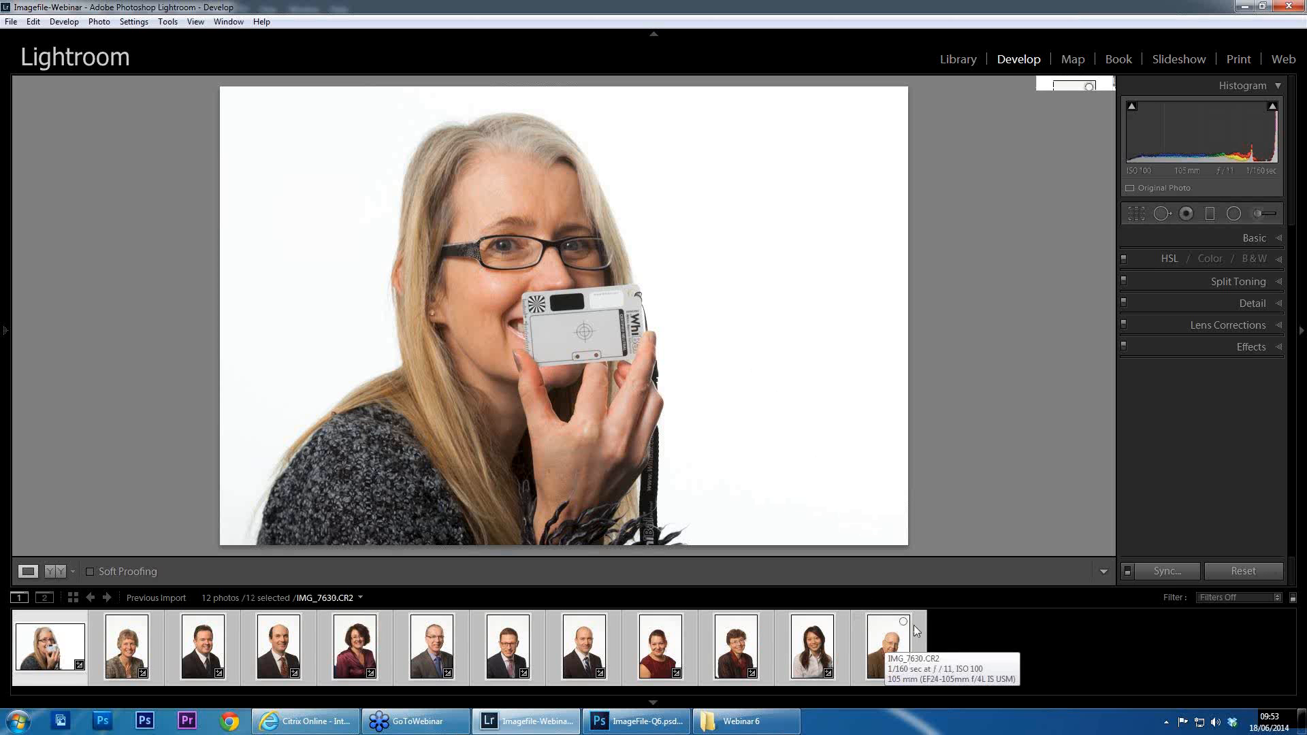
click(1163, 571)
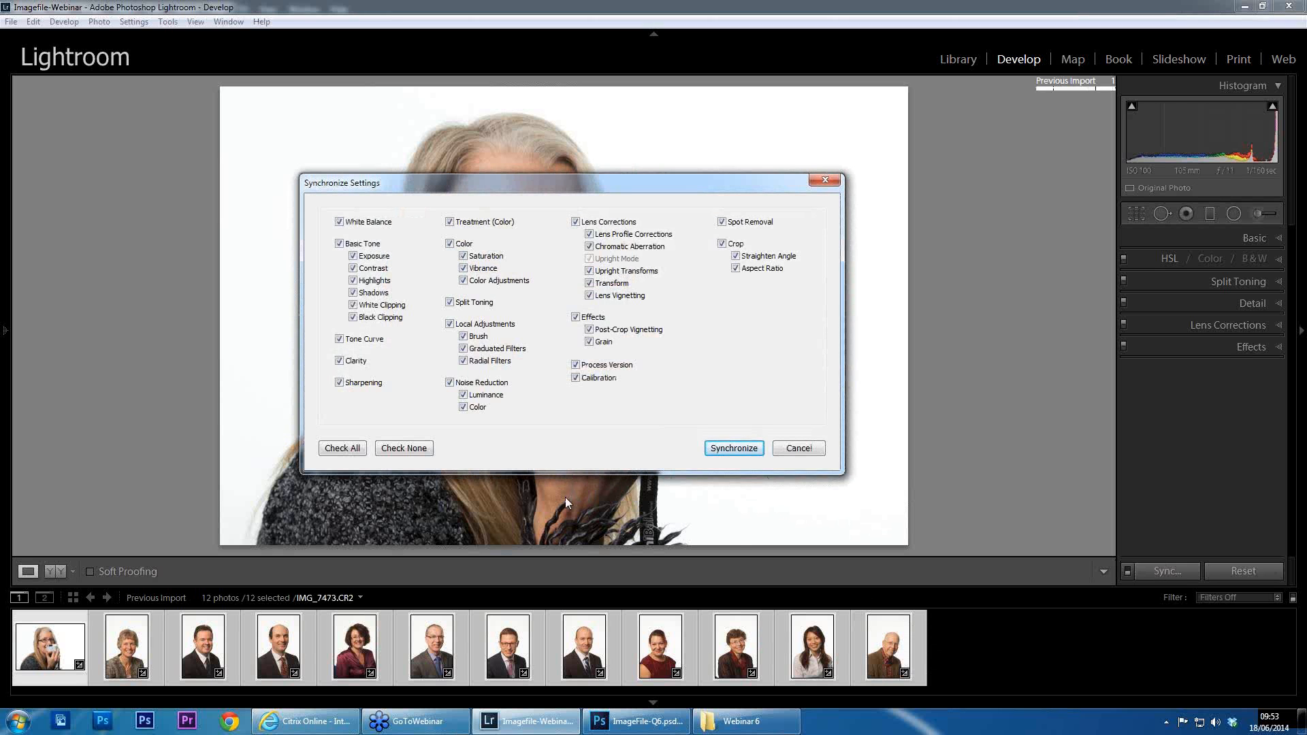
click(362, 448)
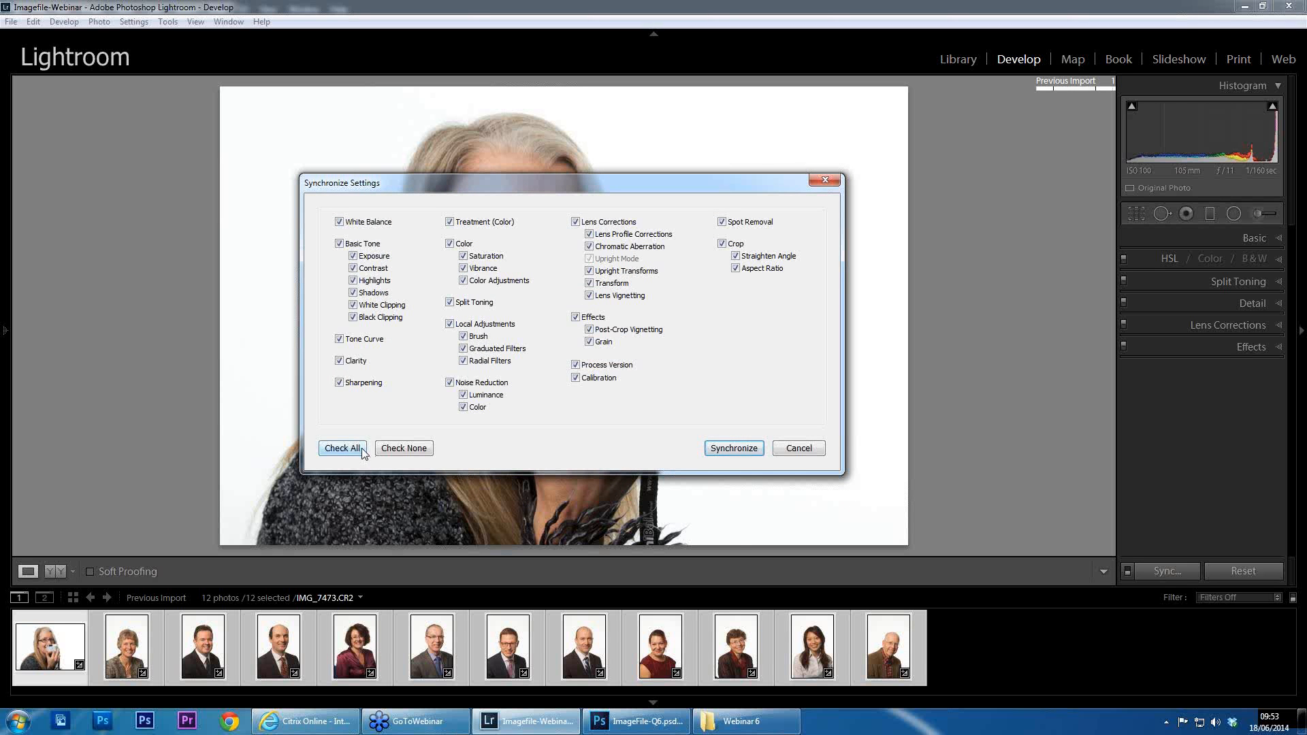
click(732, 449)
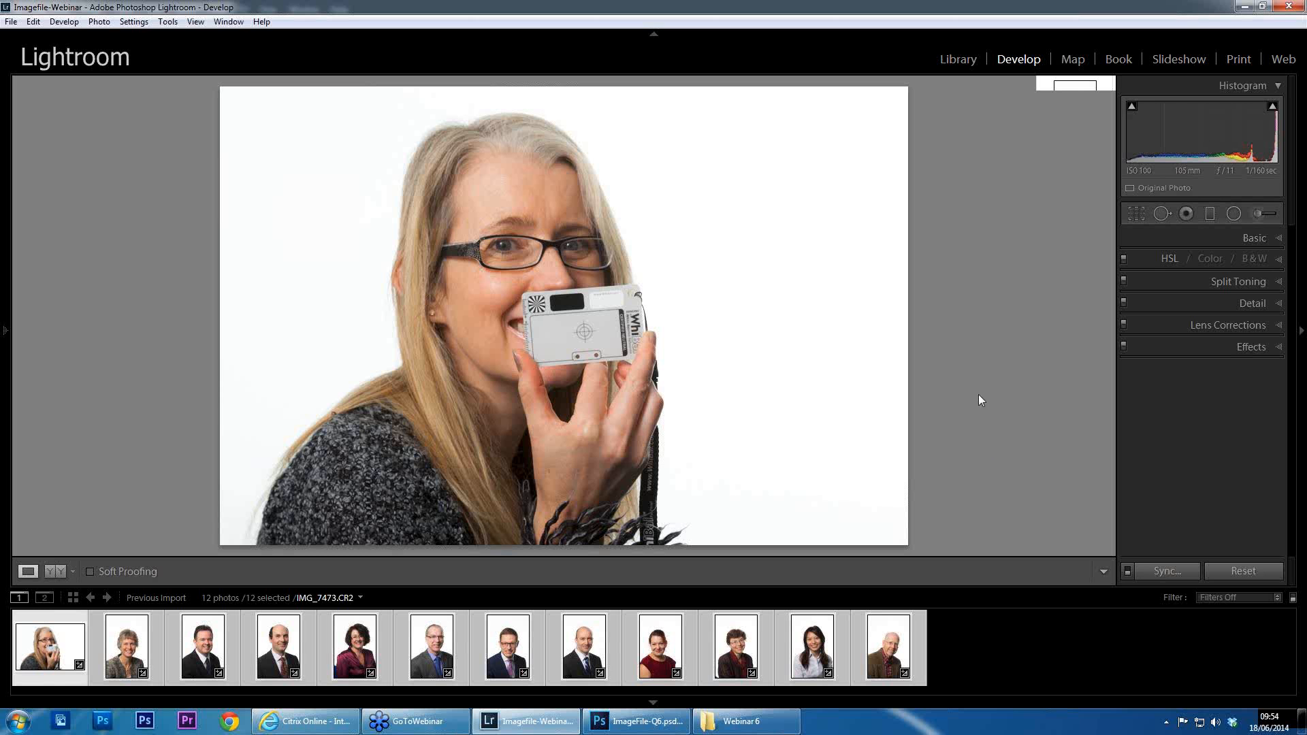
click(647, 331)
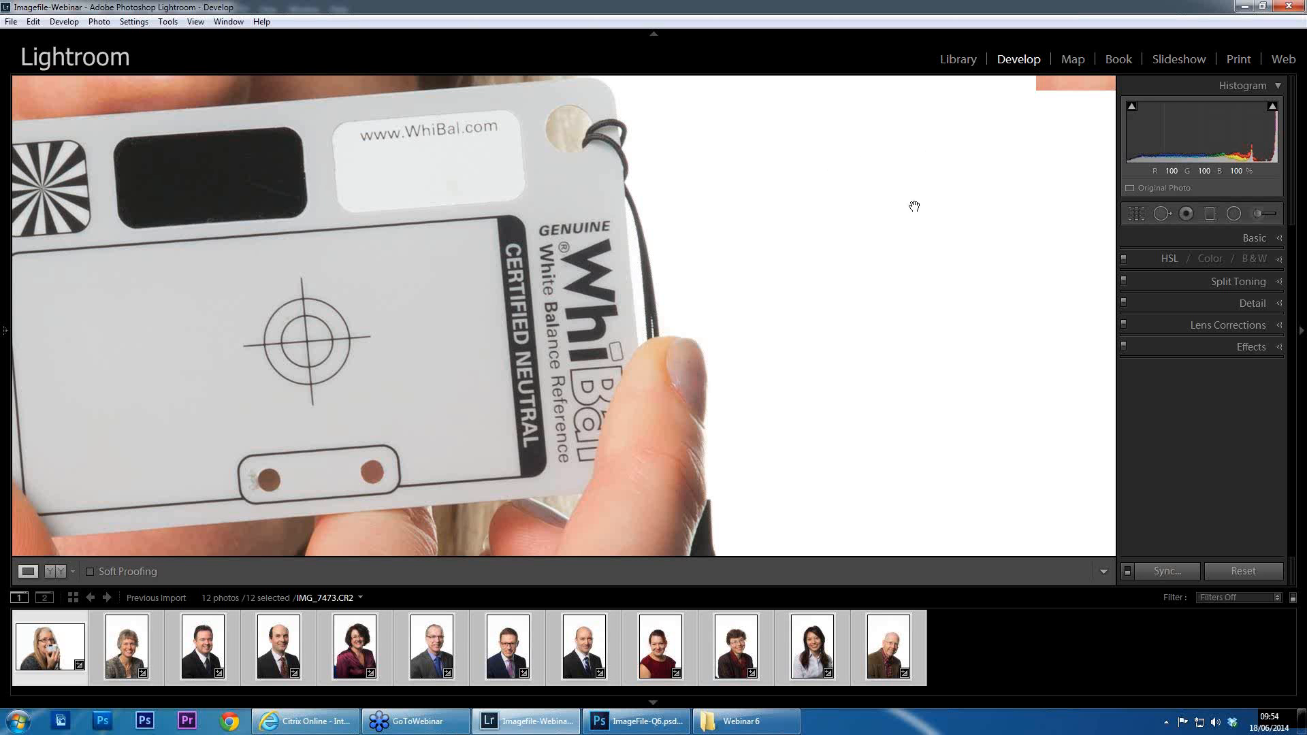
Close Lightroom and, in Photoshop, replace the grey card question with the one about recovering a blue sky in RAW
click(1289, 6)
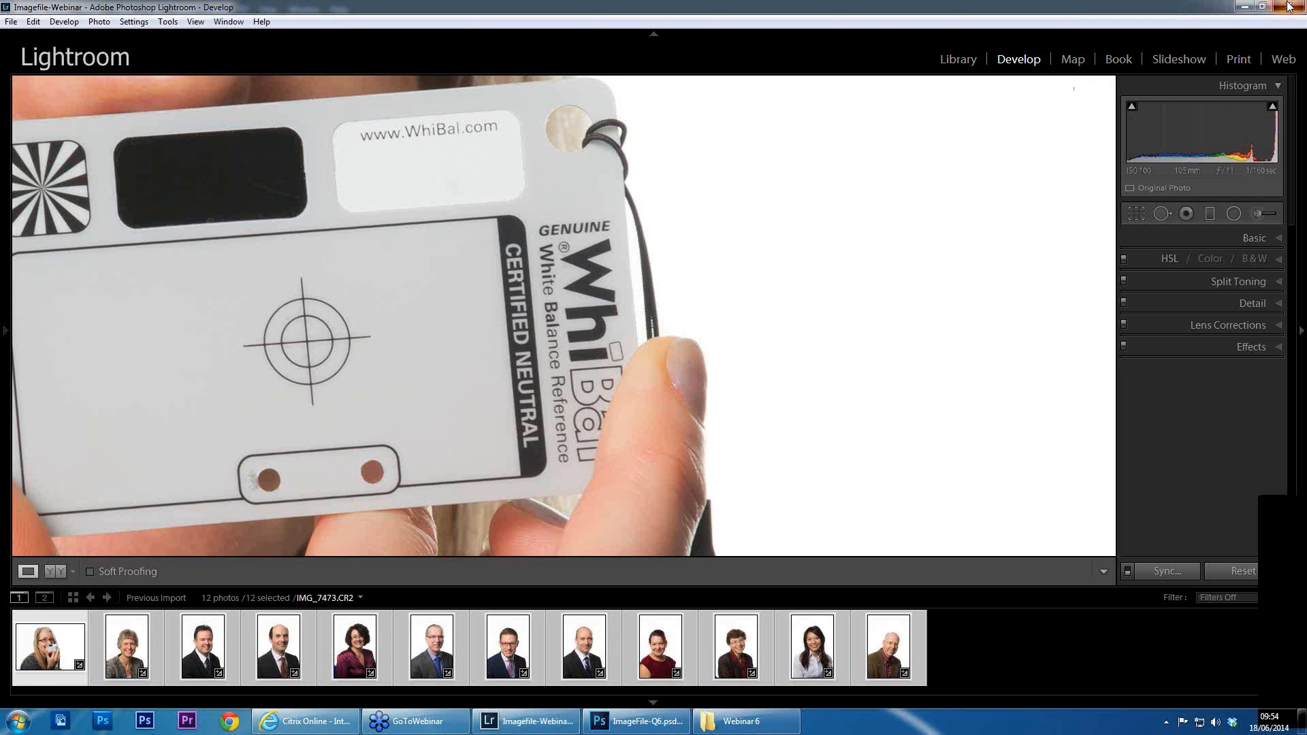
click(1153, 189)
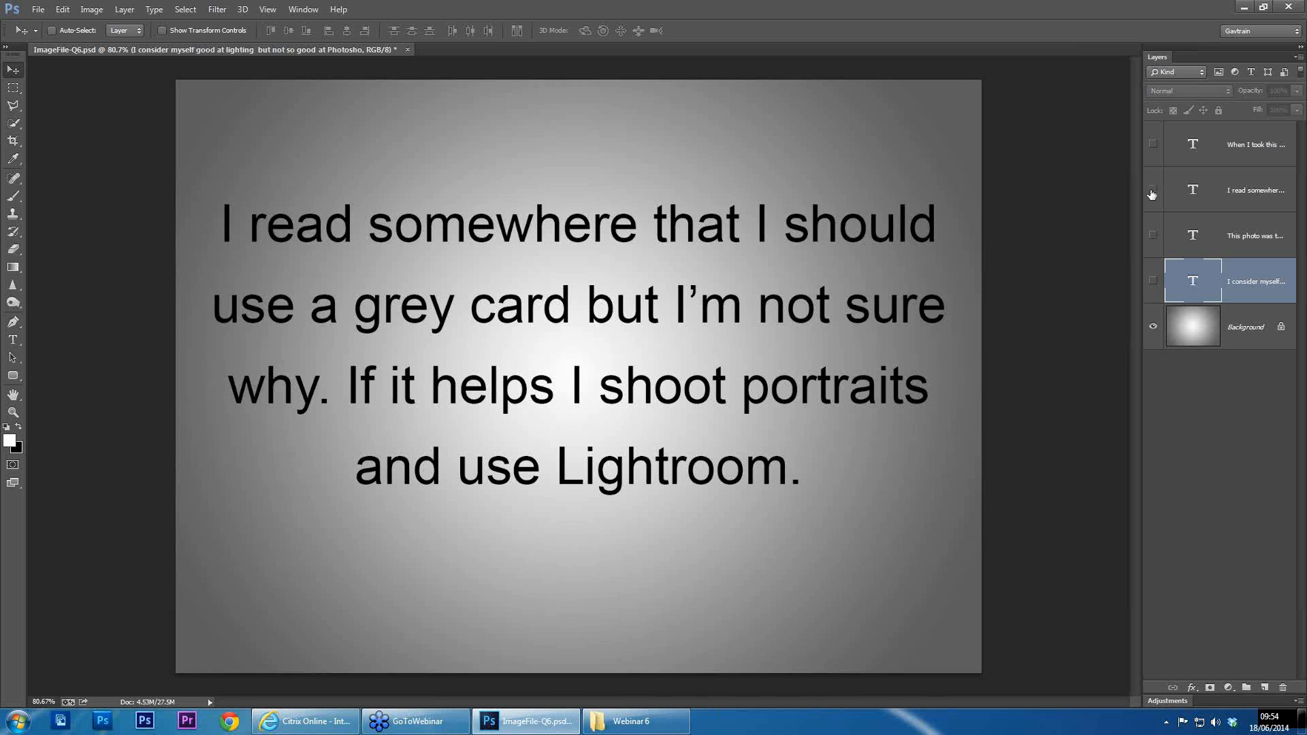
click(1152, 144)
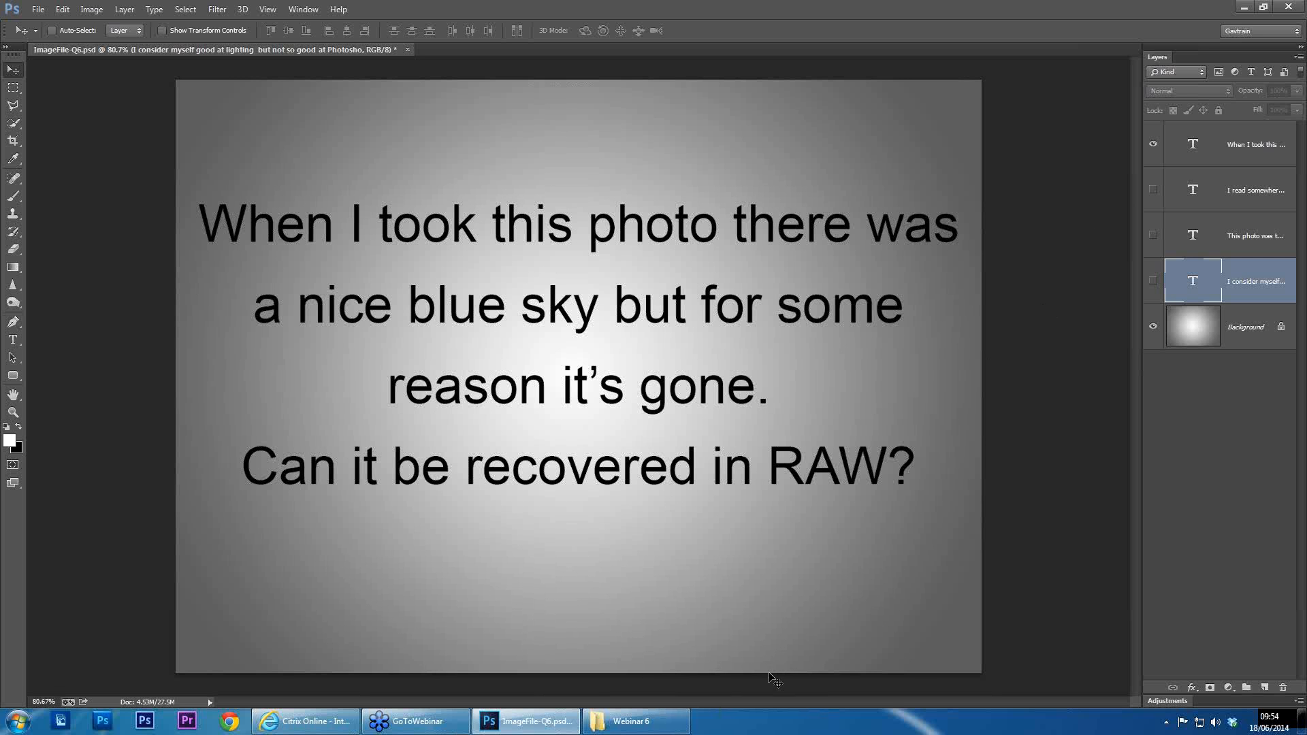
Open the cherry blossom photo 4-IMG_8658.CR2 from the Webinar 6 folder in Camera Raw
click(670, 732)
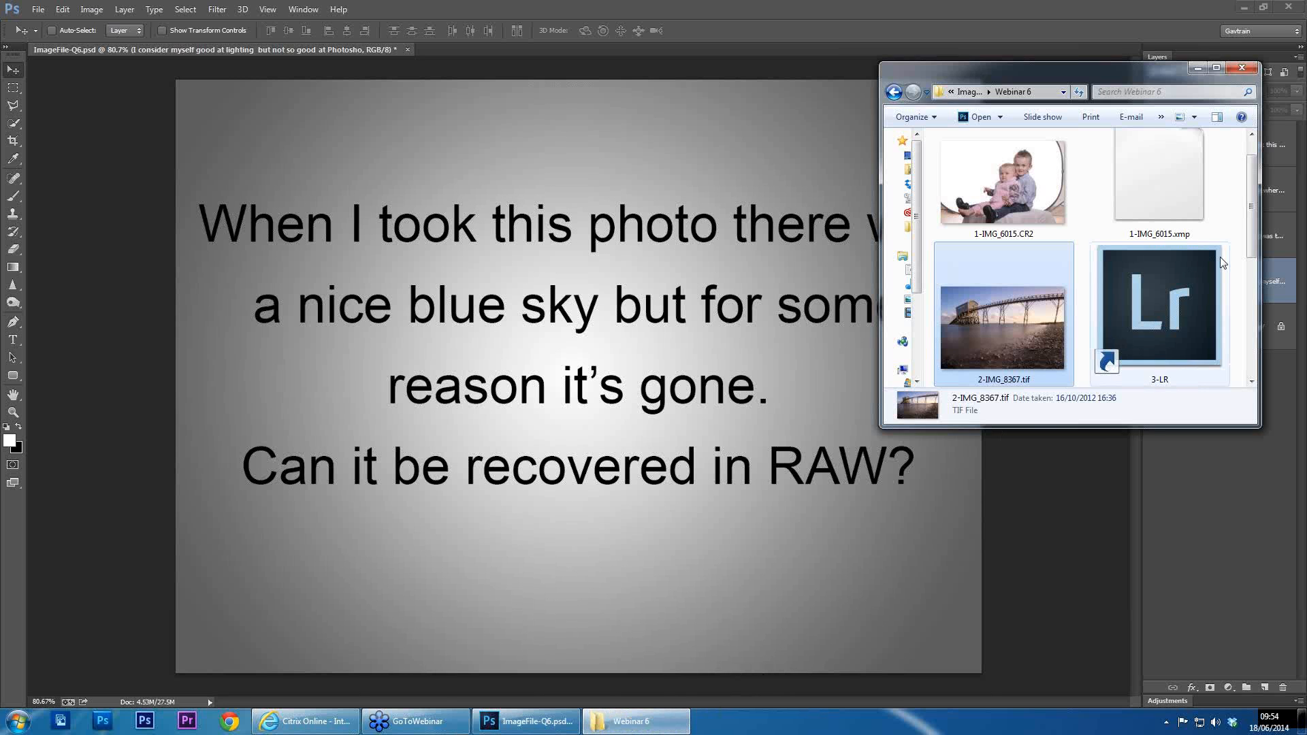
scroll(1251, 242, down, 3)
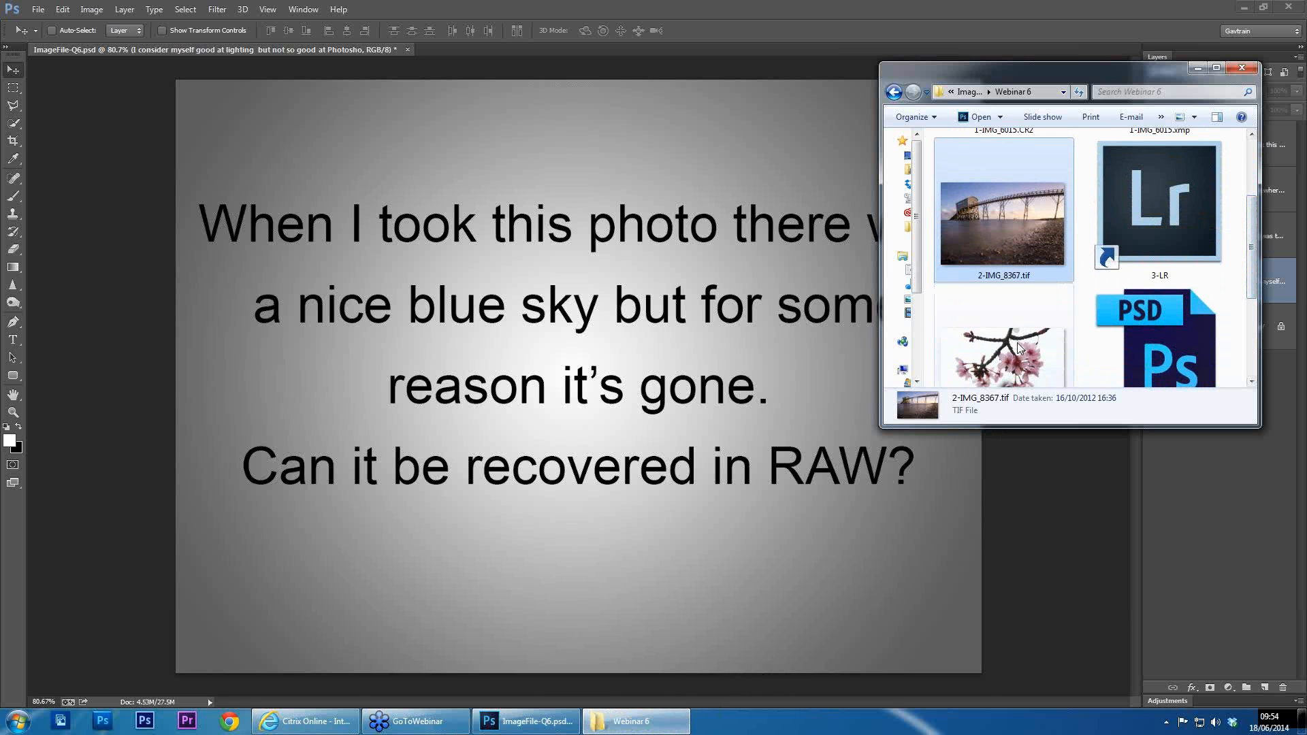
click(996, 348)
double_click(996, 348)
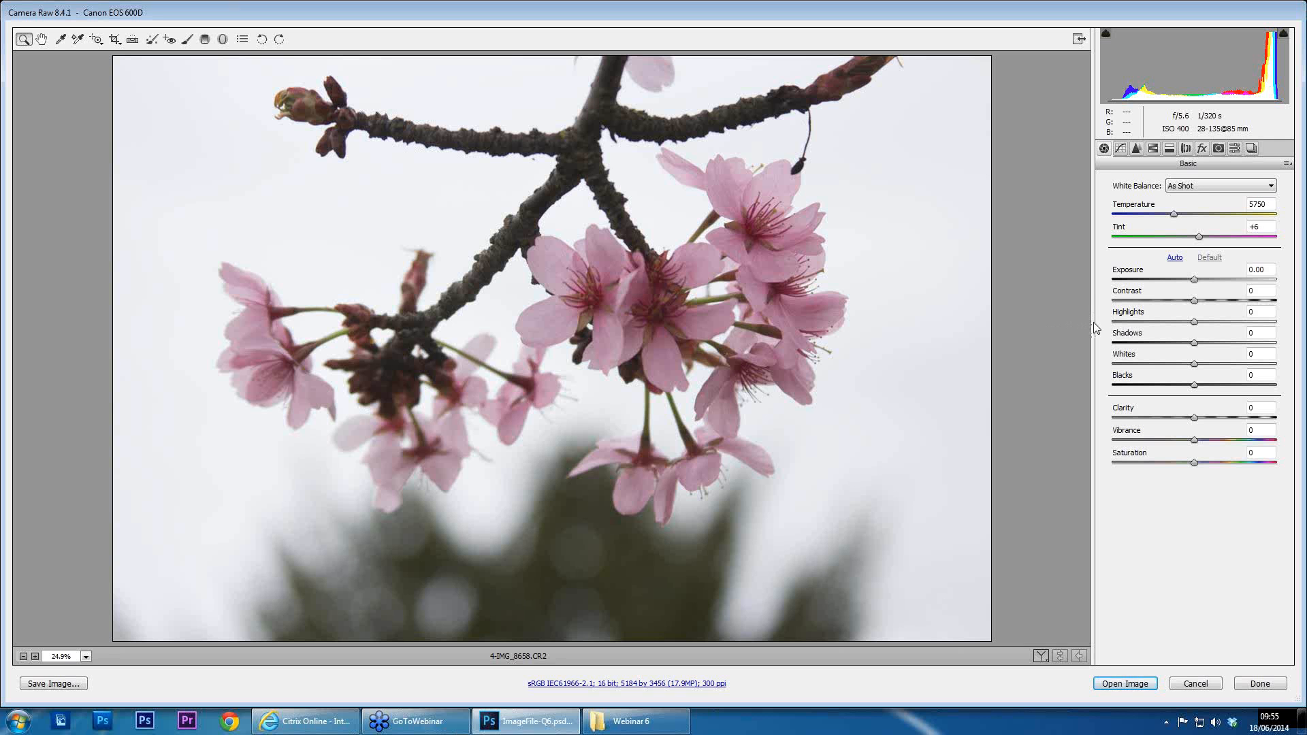
Apply Auto tone to the blossom photo, and raise Exposure to +0.55 and Whites to +38
click(1176, 258)
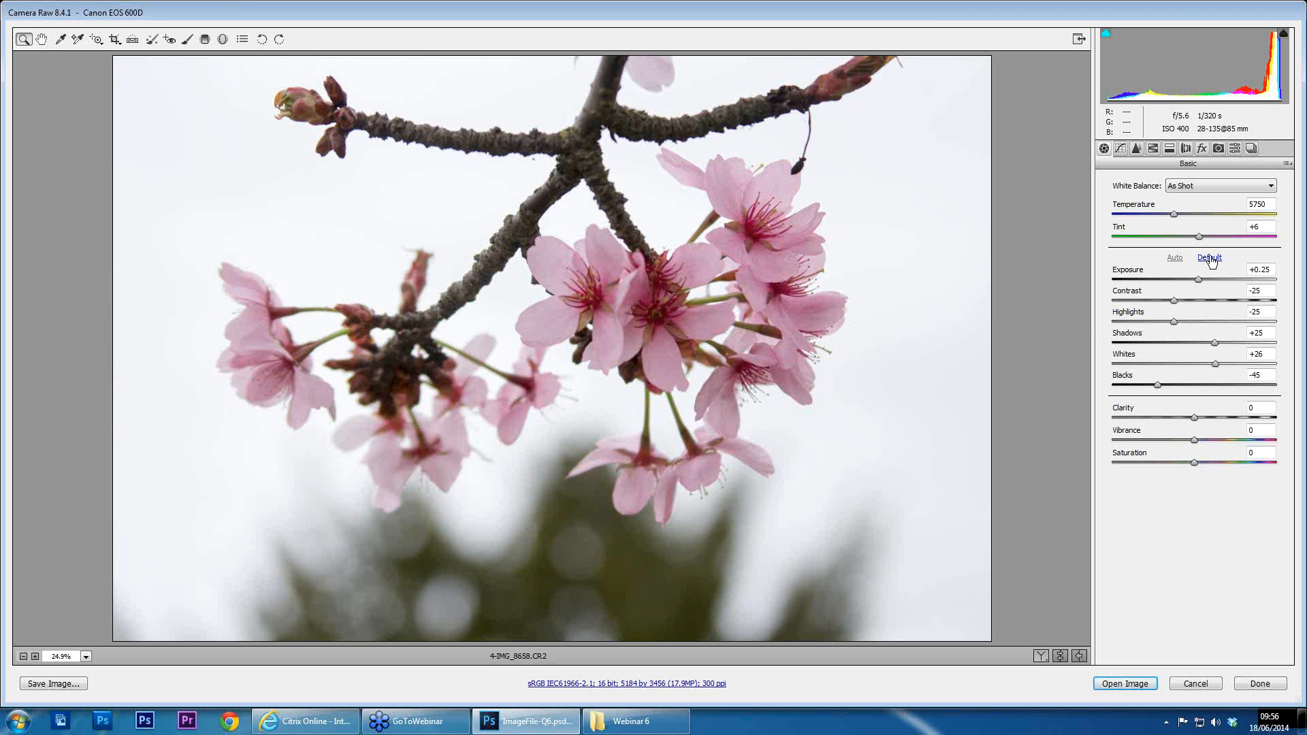
drag(1200, 280, 1209, 286)
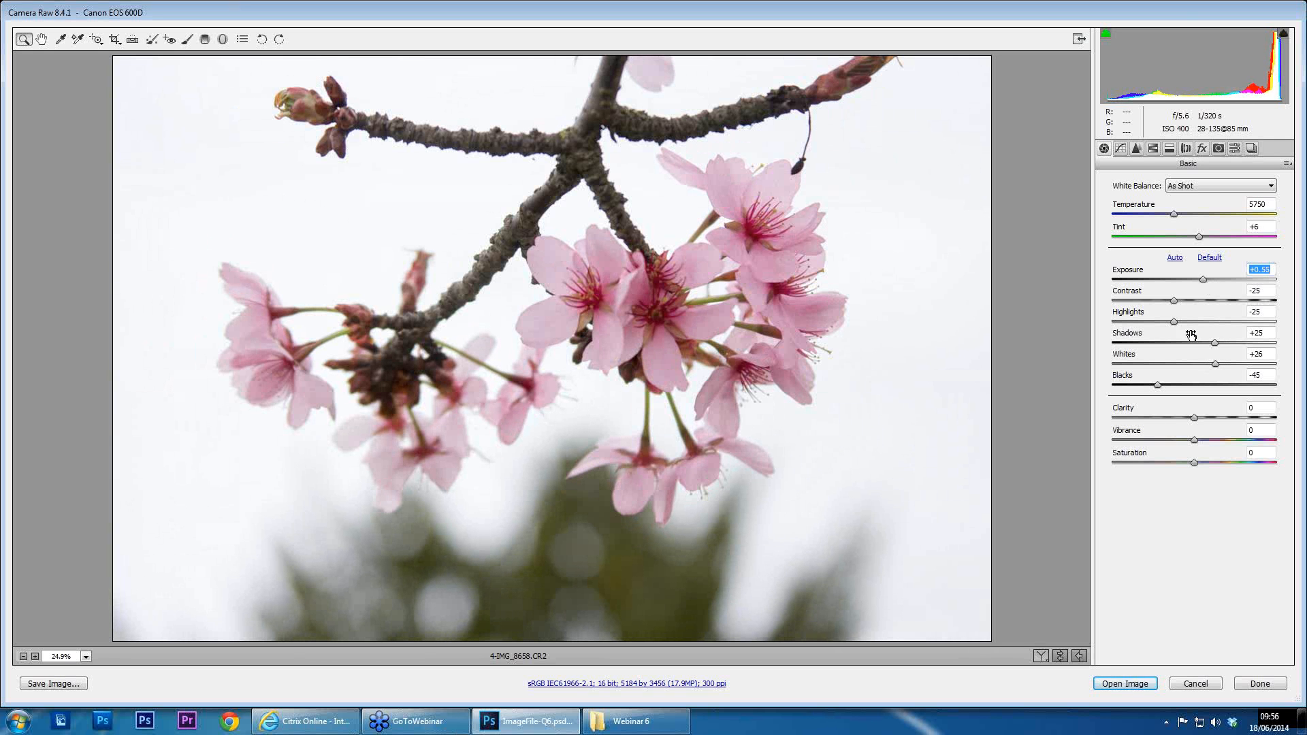
click(1218, 364)
drag(1223, 364, 1230, 364)
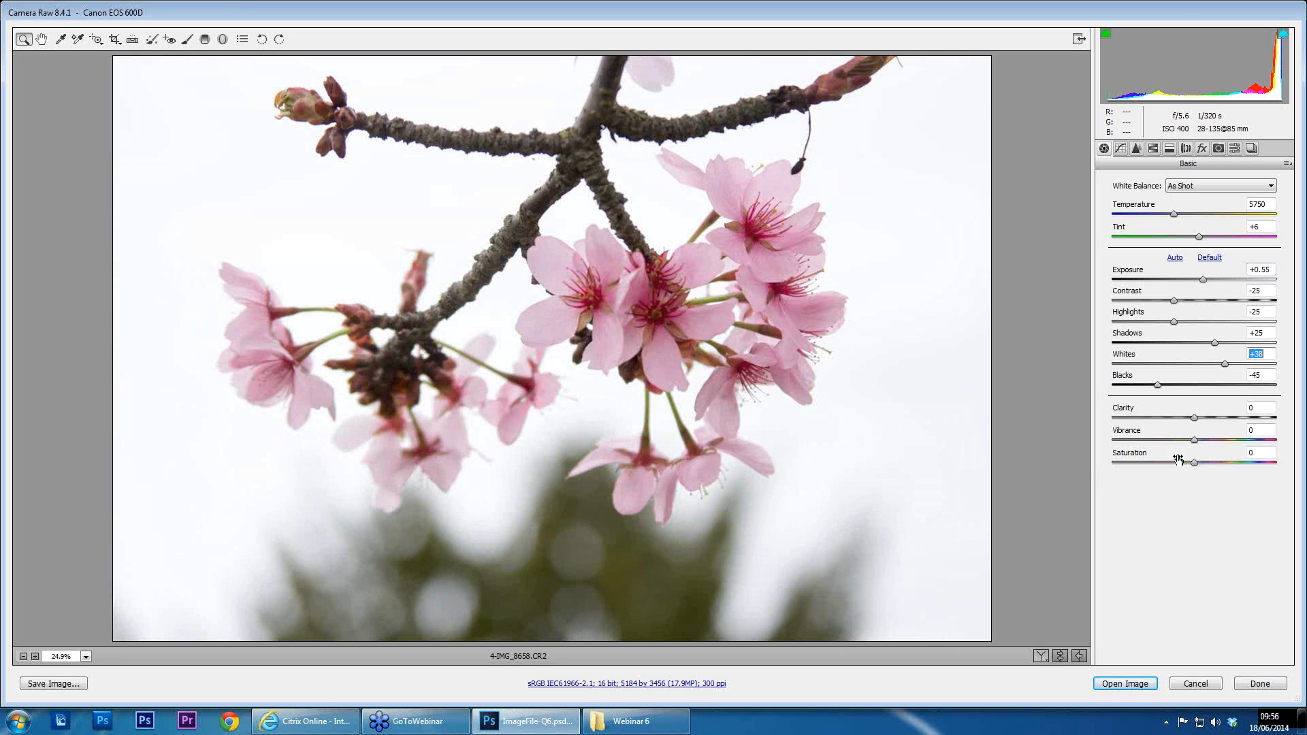
Set the blossom photo's Vibrance to +17, raise Clarity slightly, and open the image in Photoshop
mouse_move(1198, 442)
mouse_down()
mouse_move(1210, 442)
mouse_move(1197, 419)
mouse_move(1210, 424)
mouse_up()
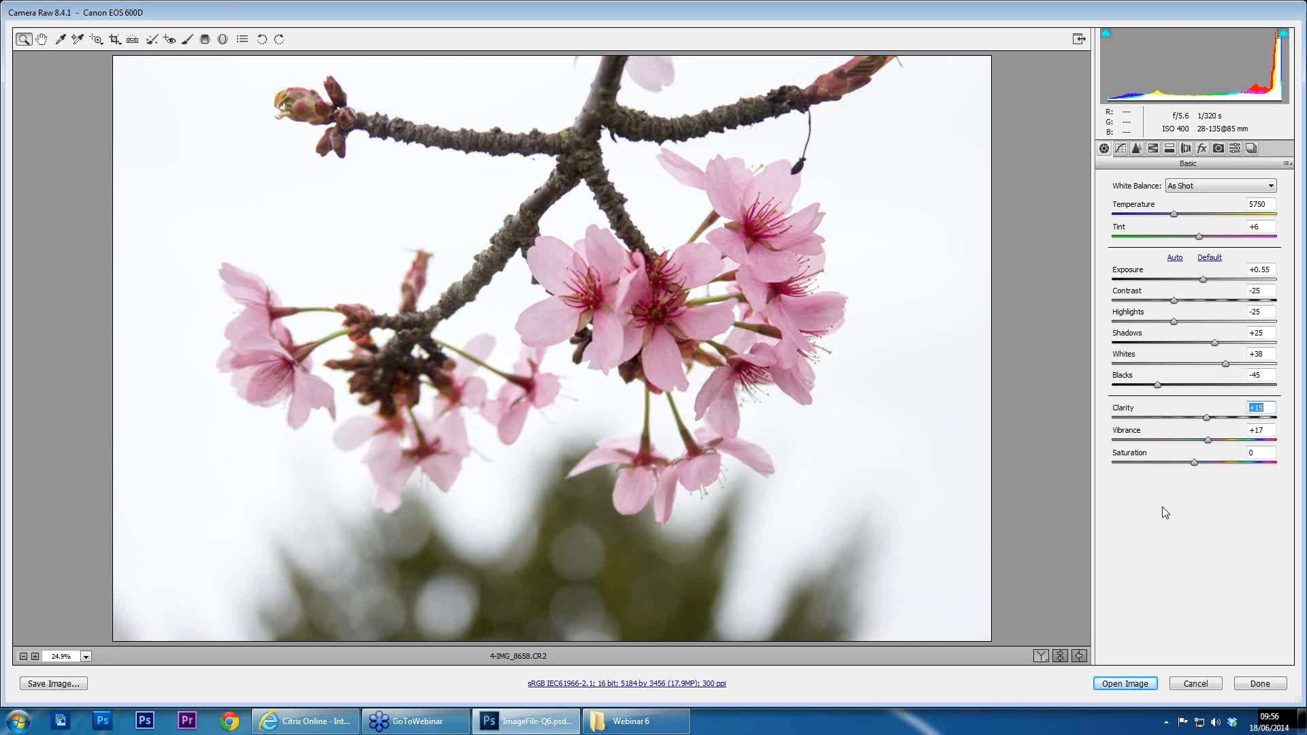
click(1129, 684)
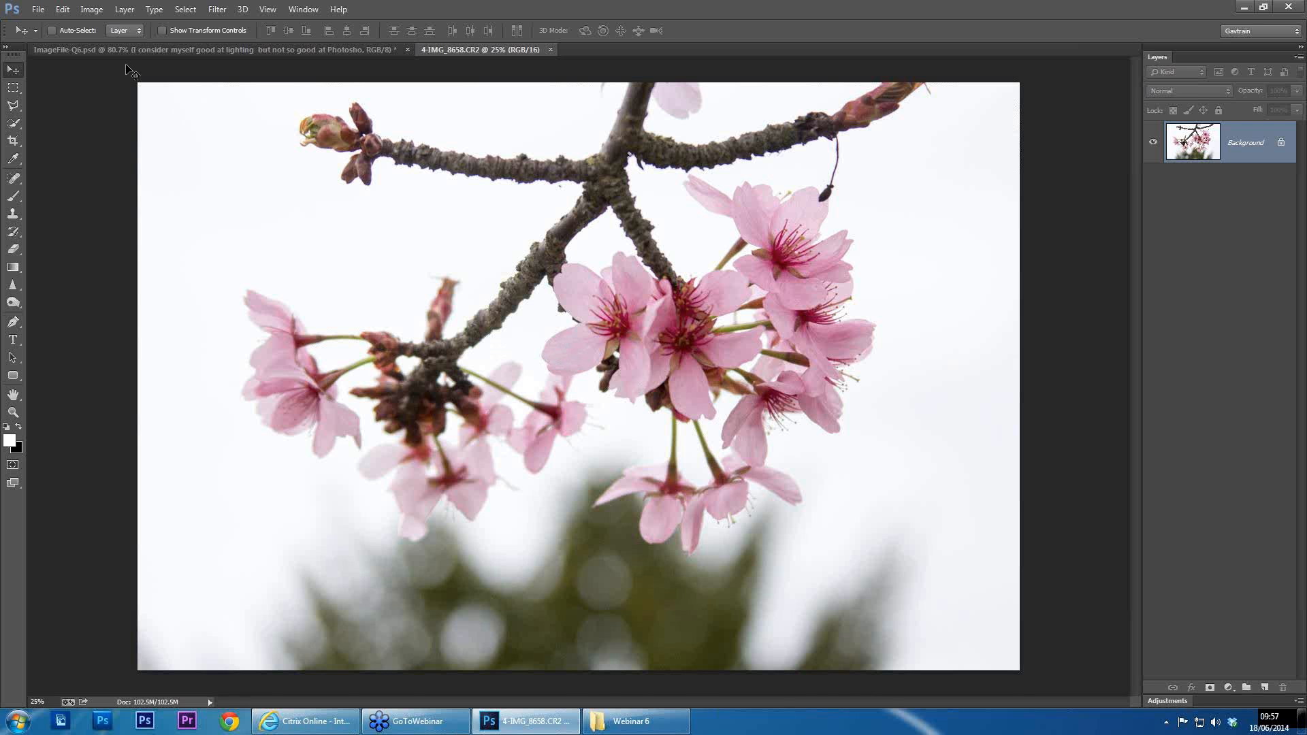
Start Selective Color on the blossom photo, try small Cyan and Magenta shifts in the Magentas, and reset both to 0
click(99, 12)
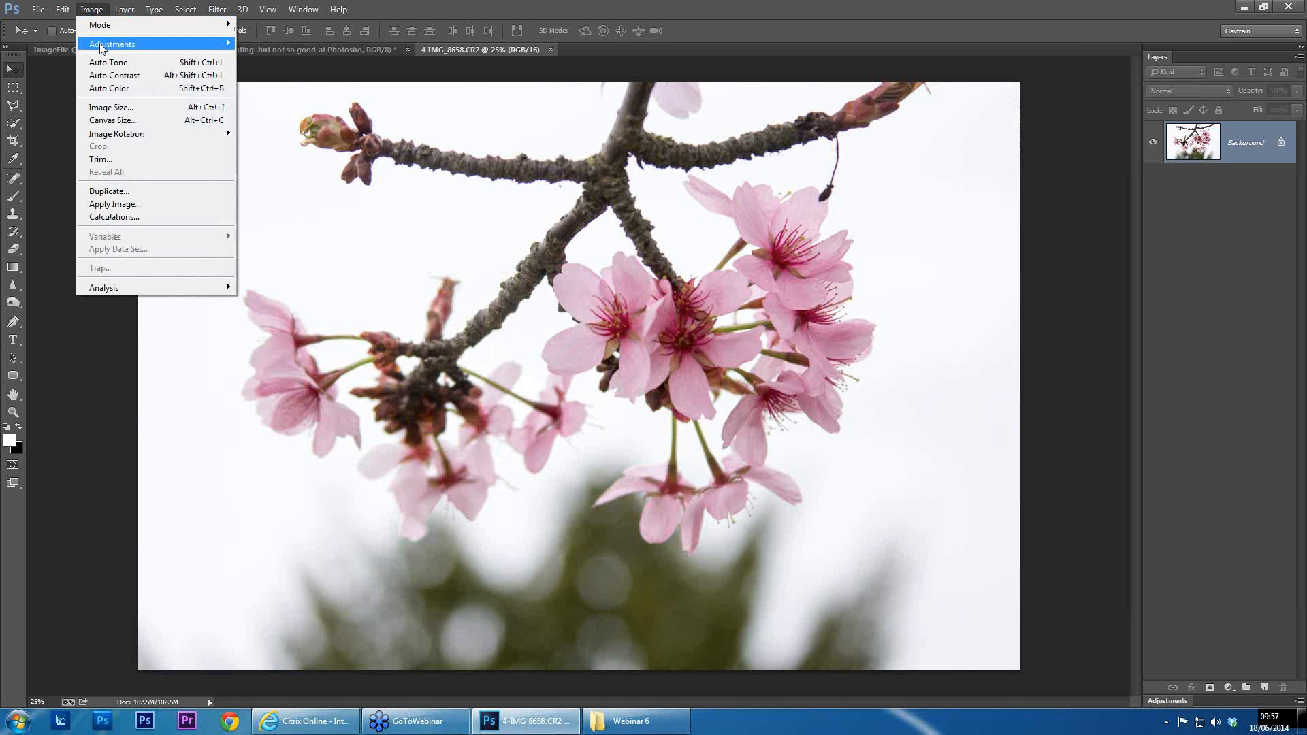
mouse_move(102, 46)
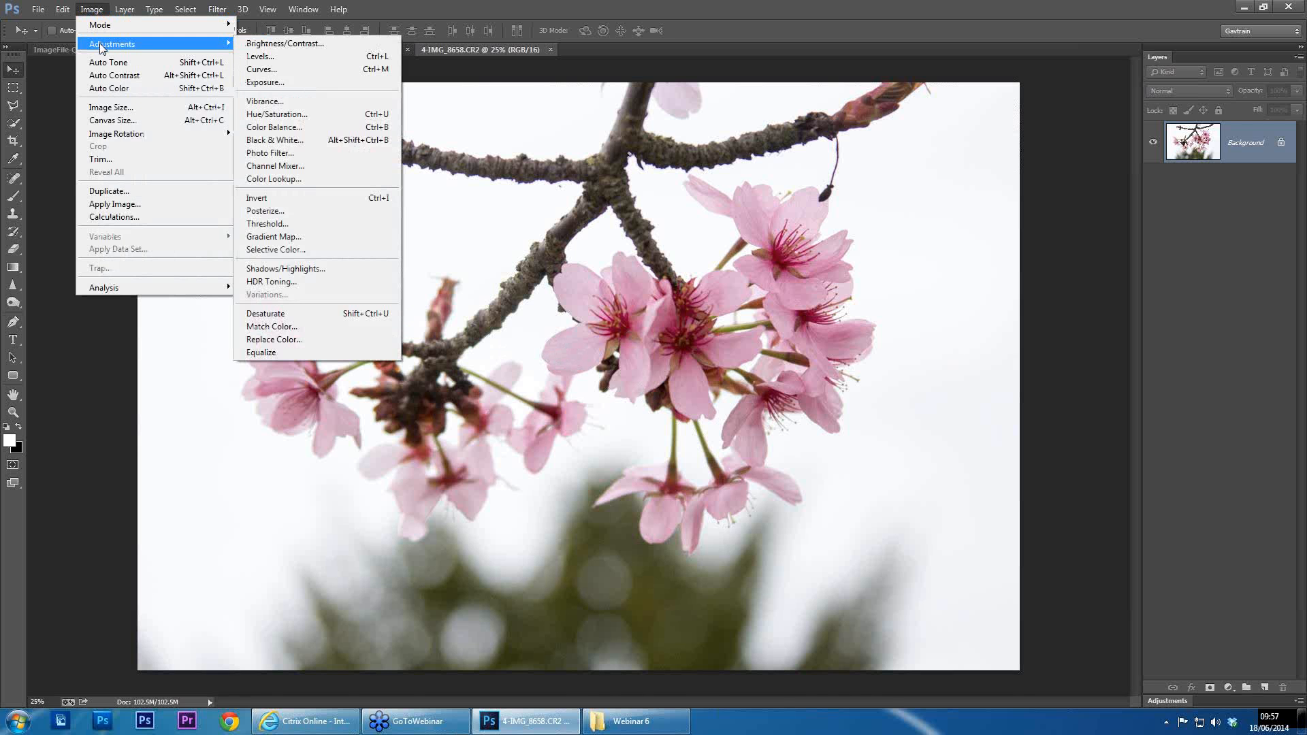
click(328, 248)
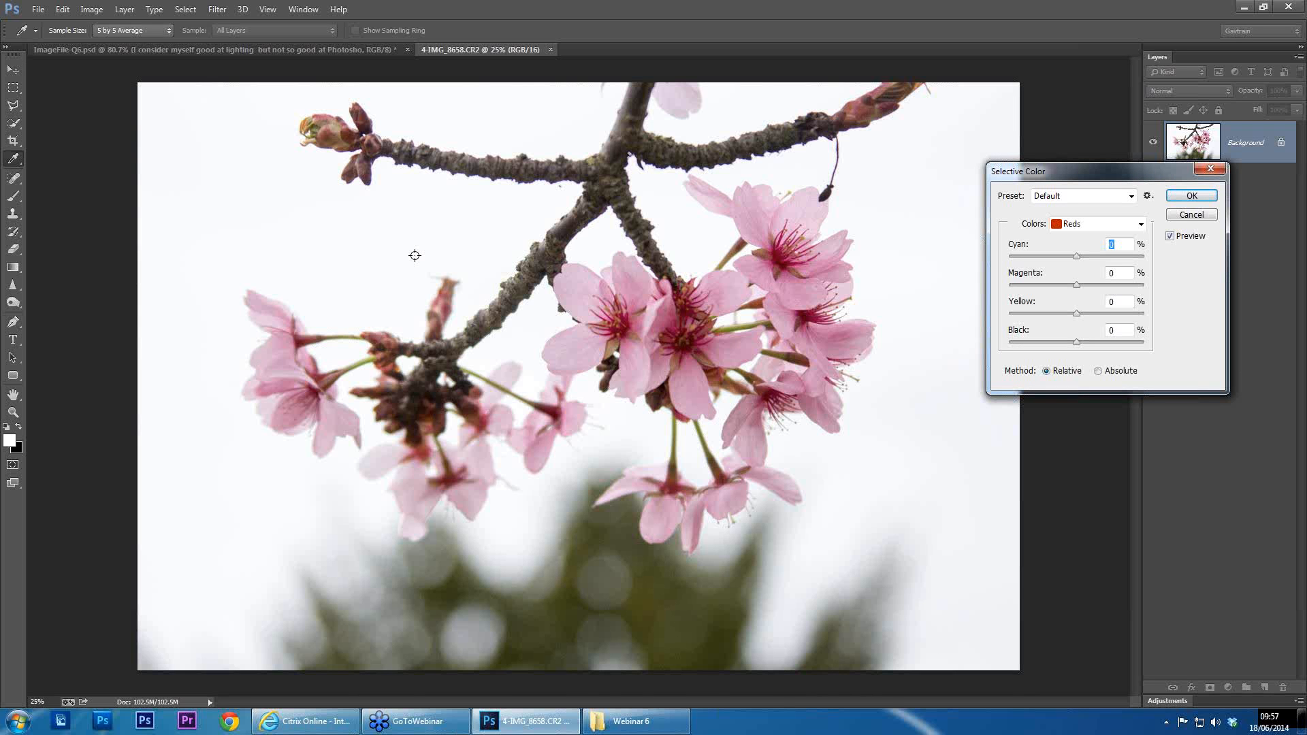
drag(1052, 177, 991, 44)
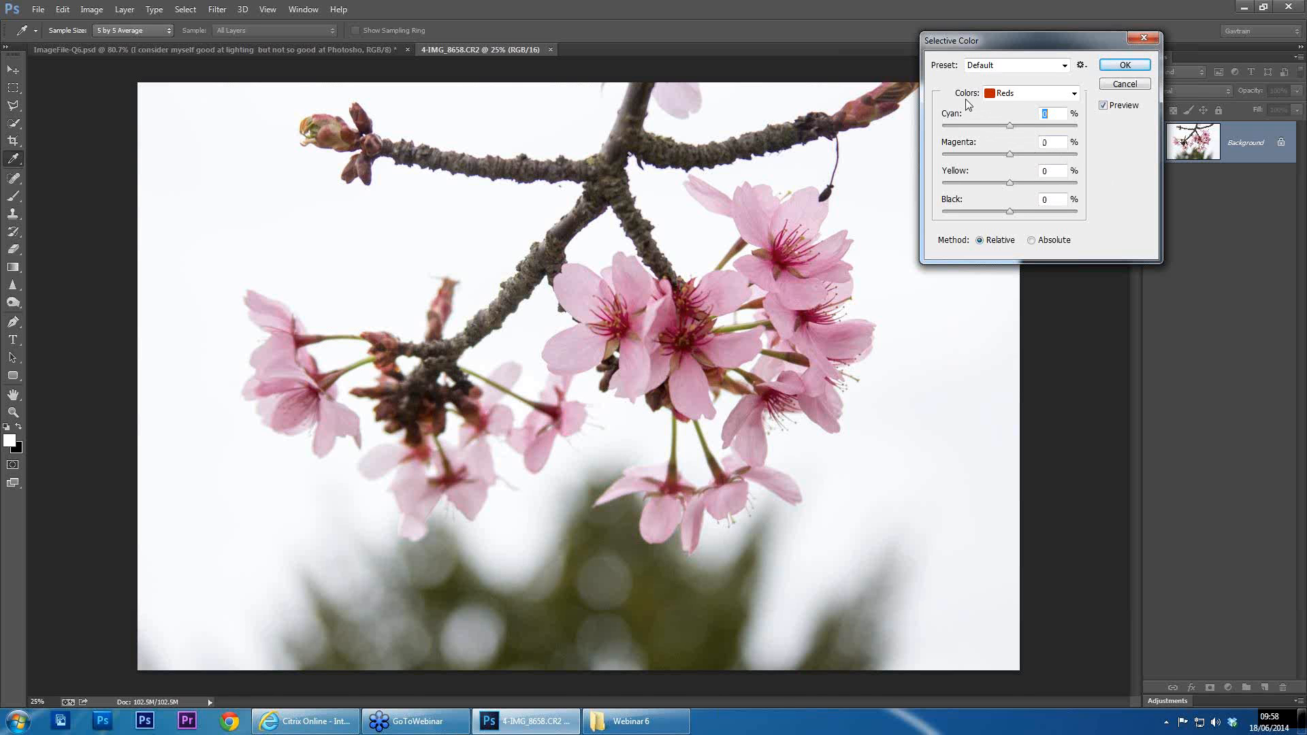
click(1010, 99)
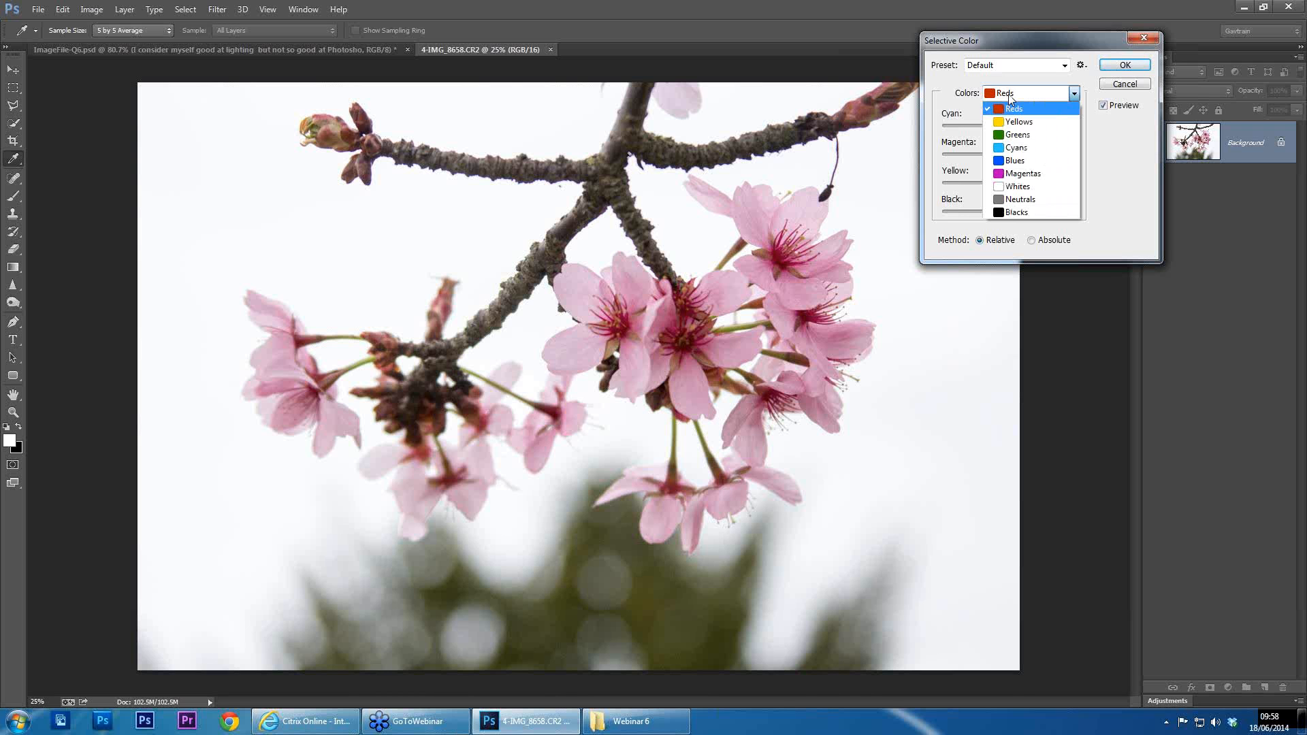
click(1019, 174)
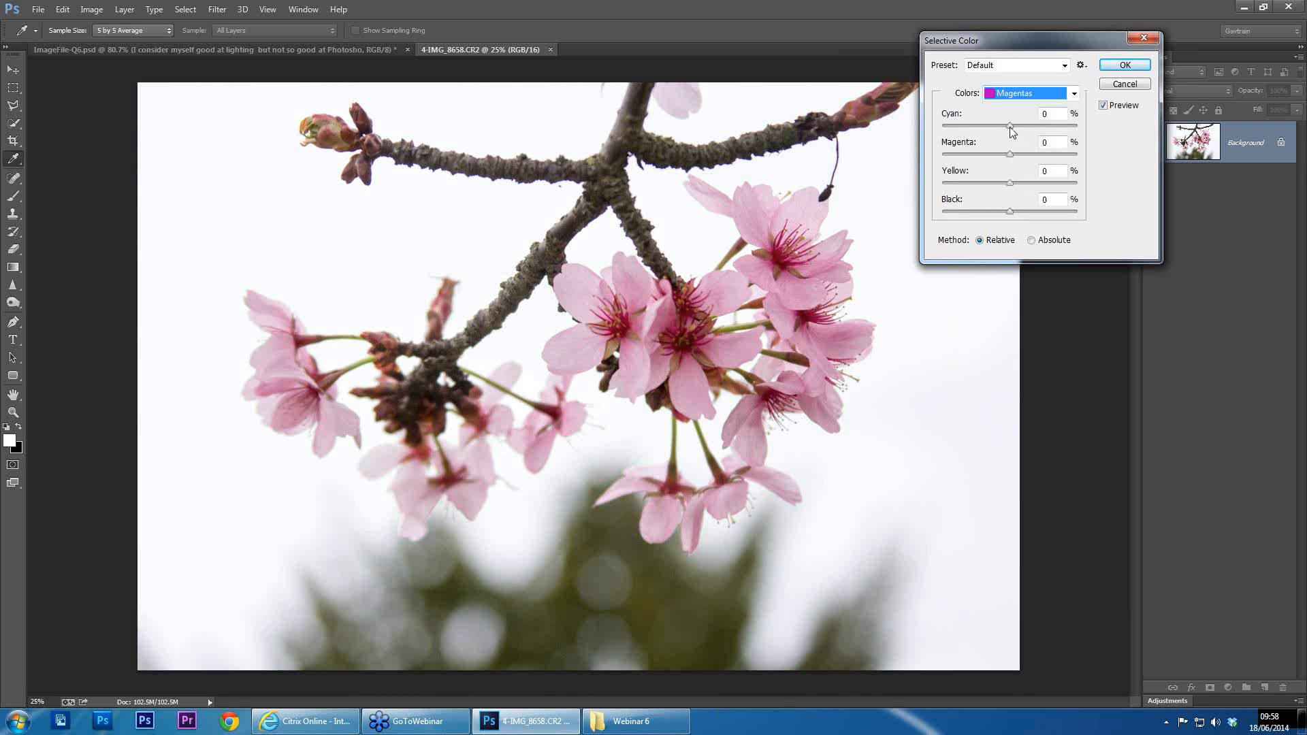
drag(1010, 126, 1013, 158)
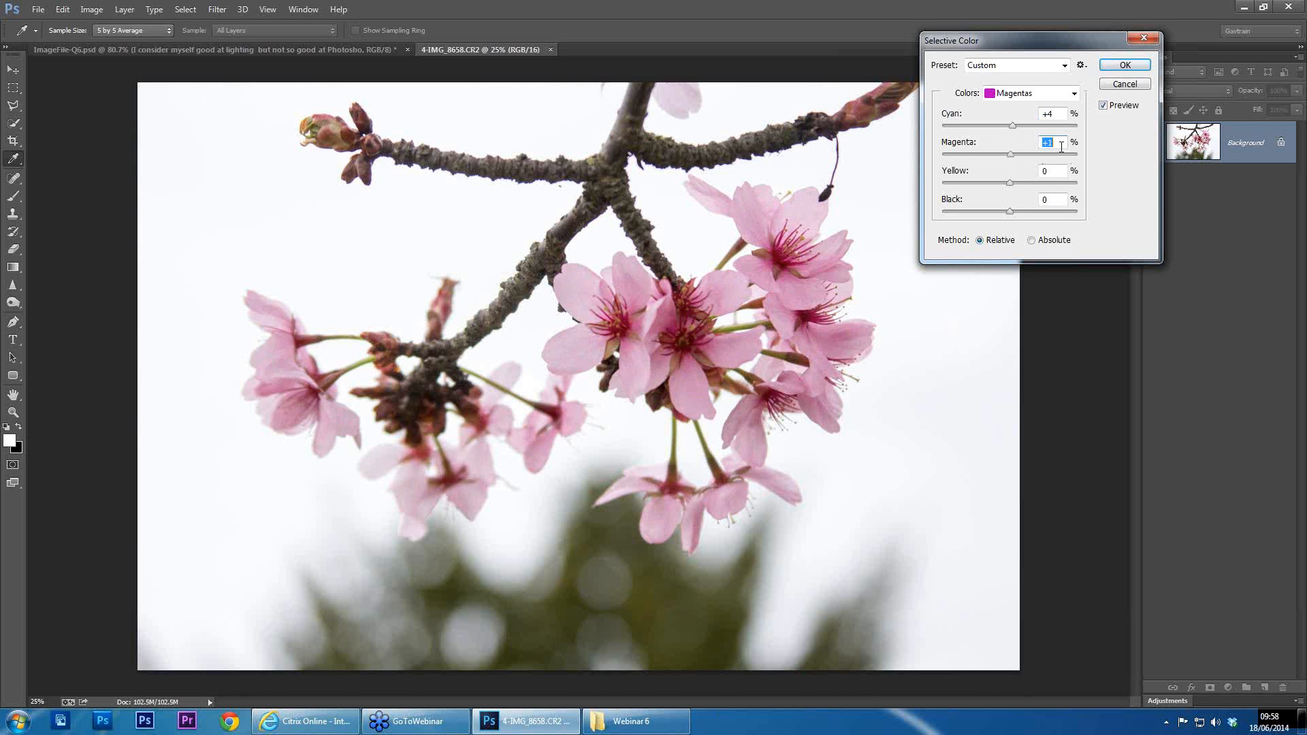
text(0)
double_click(1047, 113)
text(0)
Switch Selective Color to the Whites and use the Absolute method
click(1021, 95)
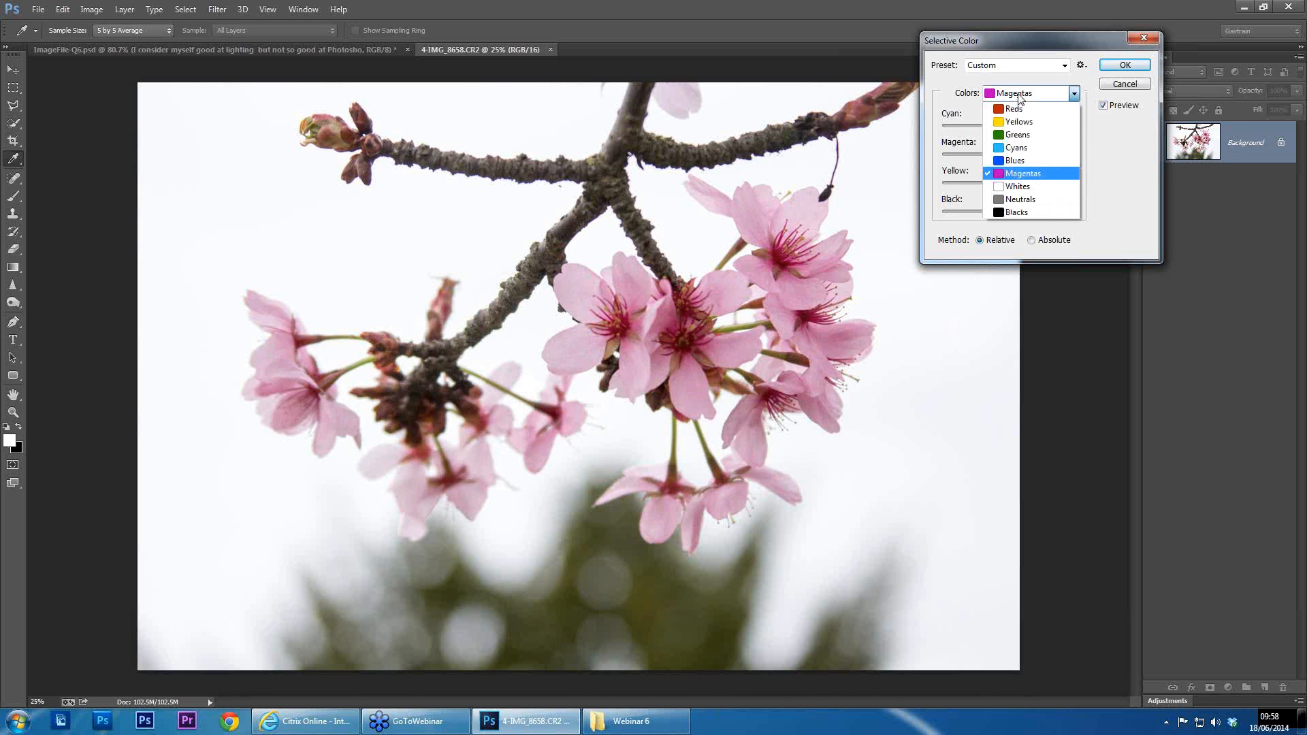
click(1020, 186)
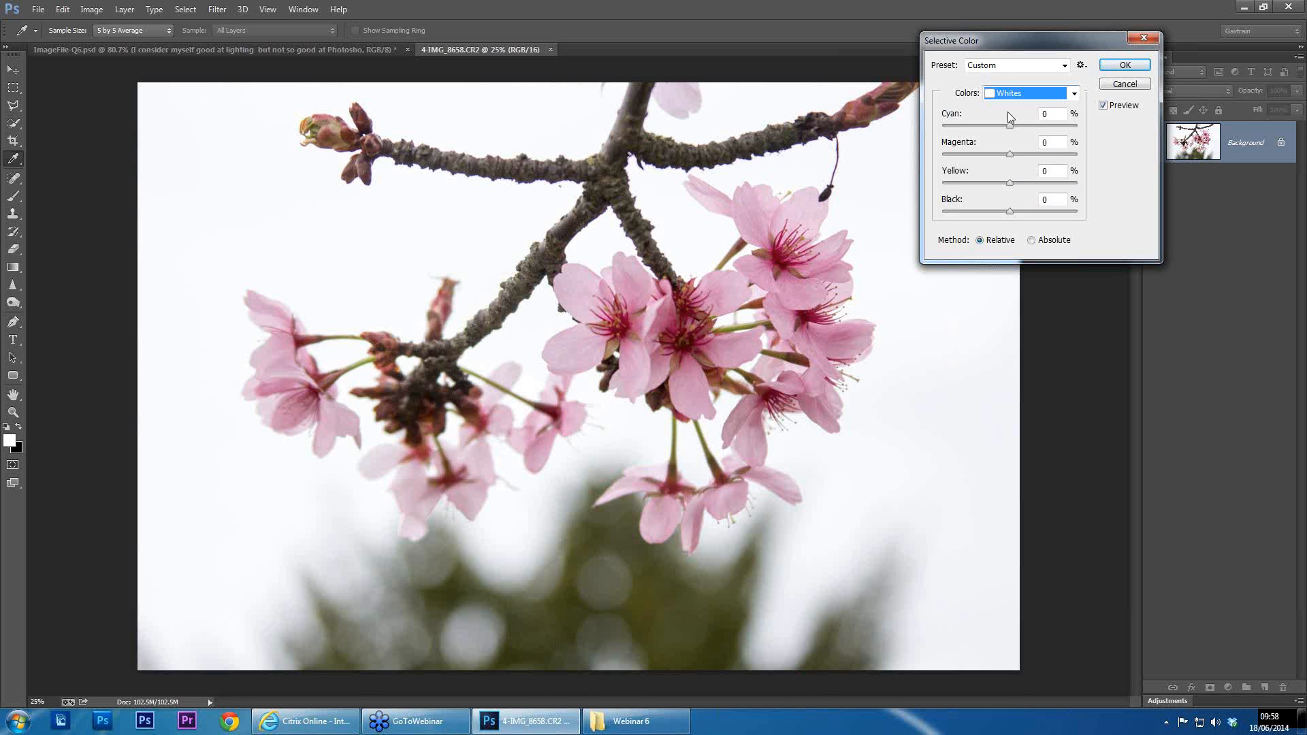
click(1033, 241)
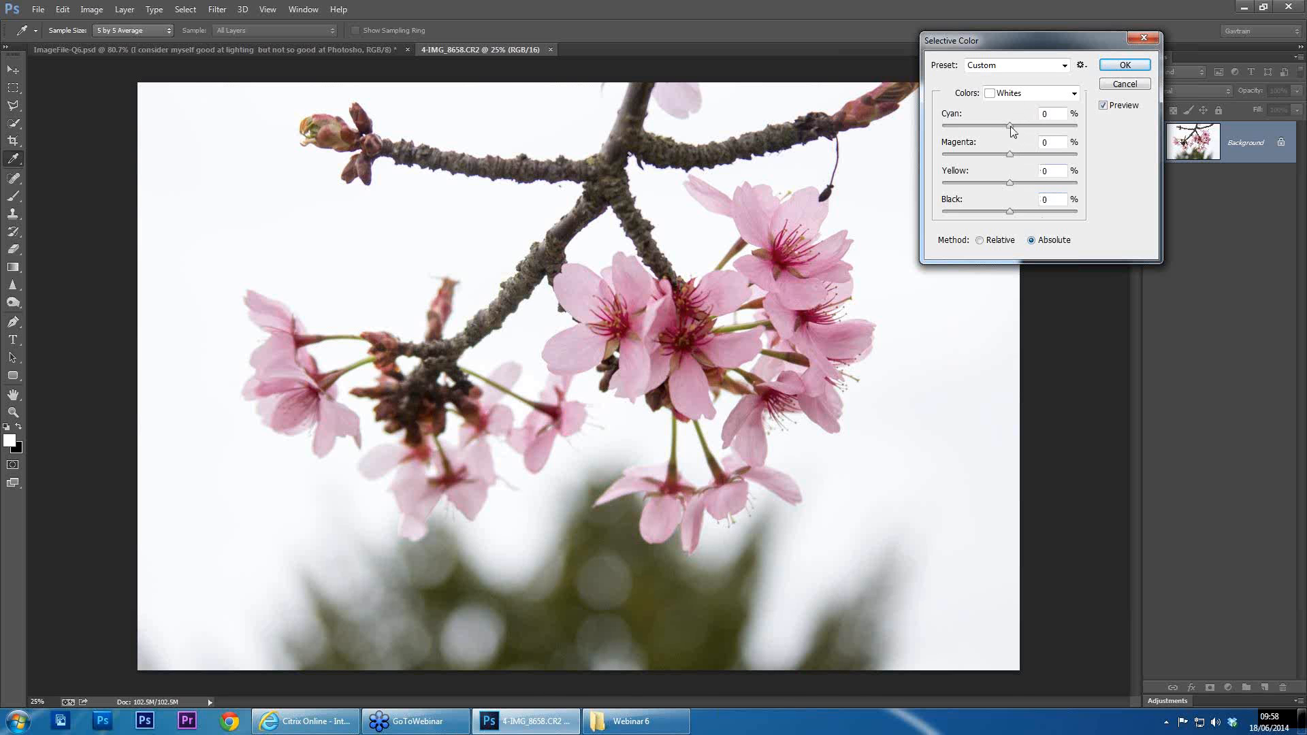
Try tinting the sky through the Whites with Cyan about +18, Yellow −44 and Black +1, and cancel the adjustment
drag(1011, 127, 1027, 137)
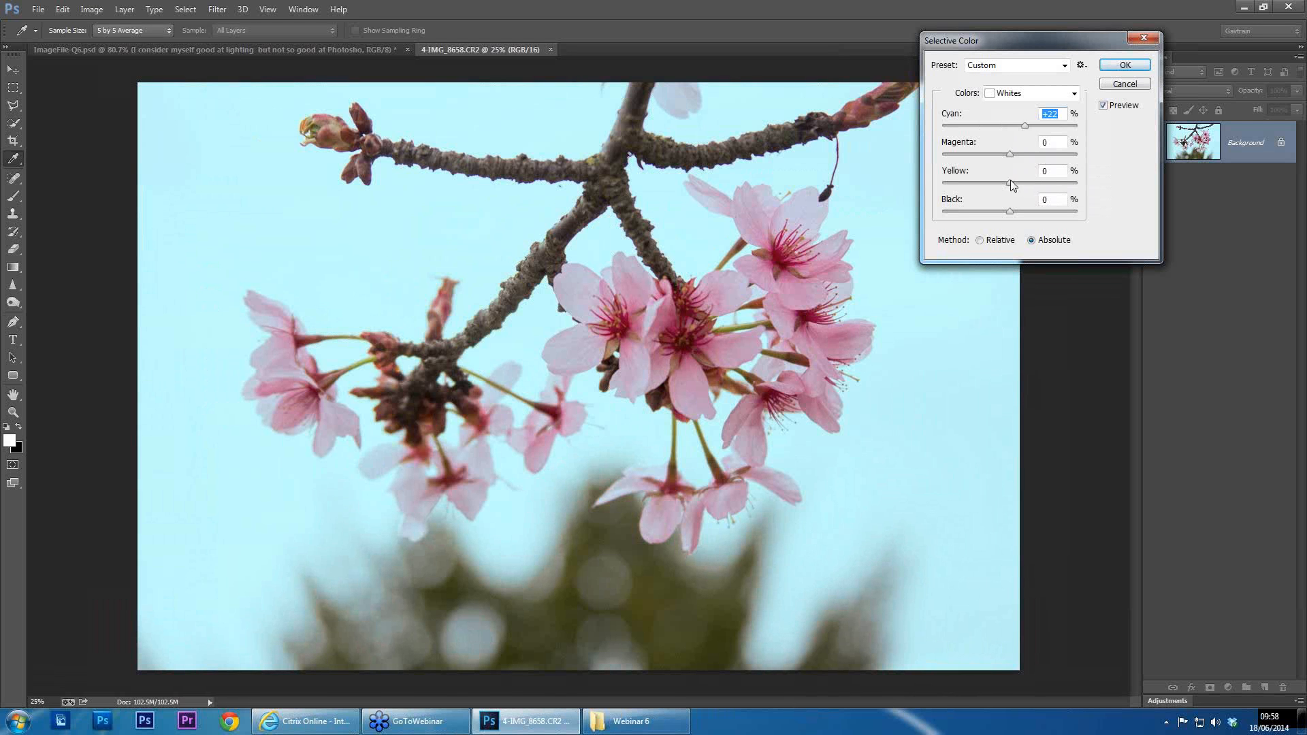
drag(1013, 186, 981, 183)
click(1026, 127)
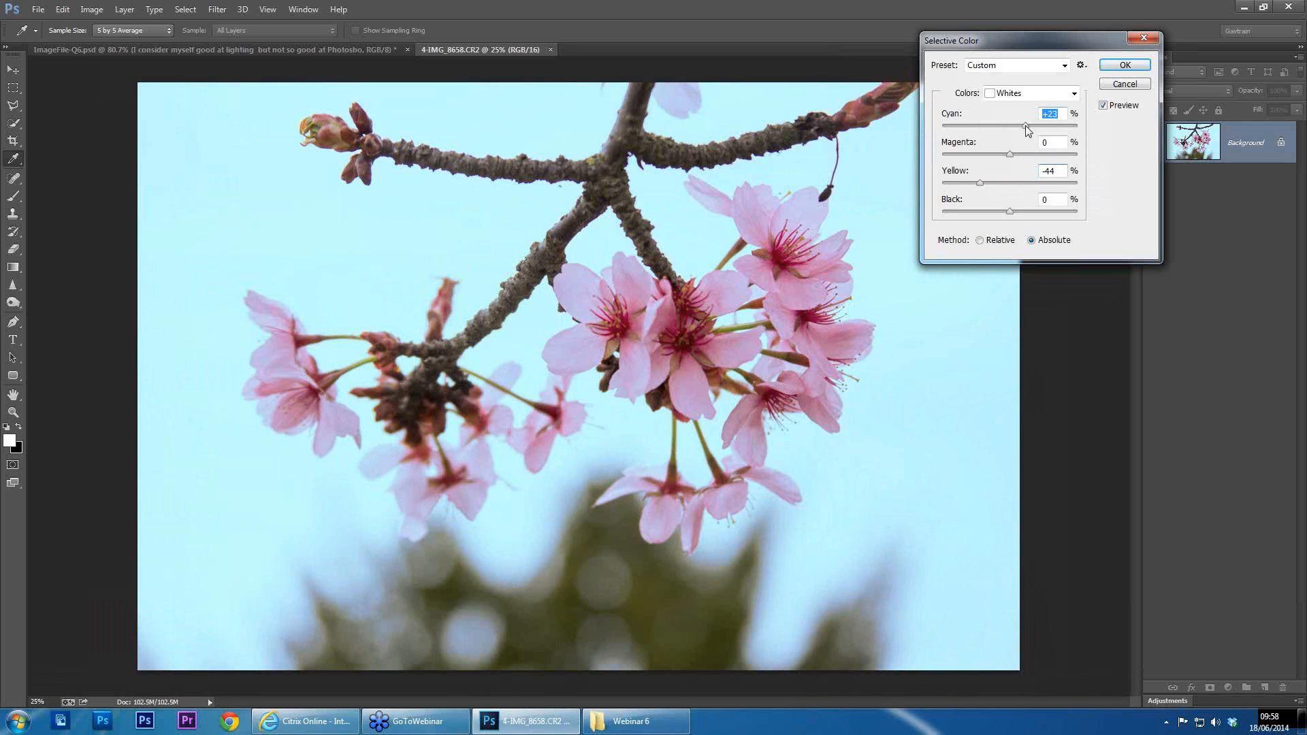
drag(1028, 130, 1021, 128)
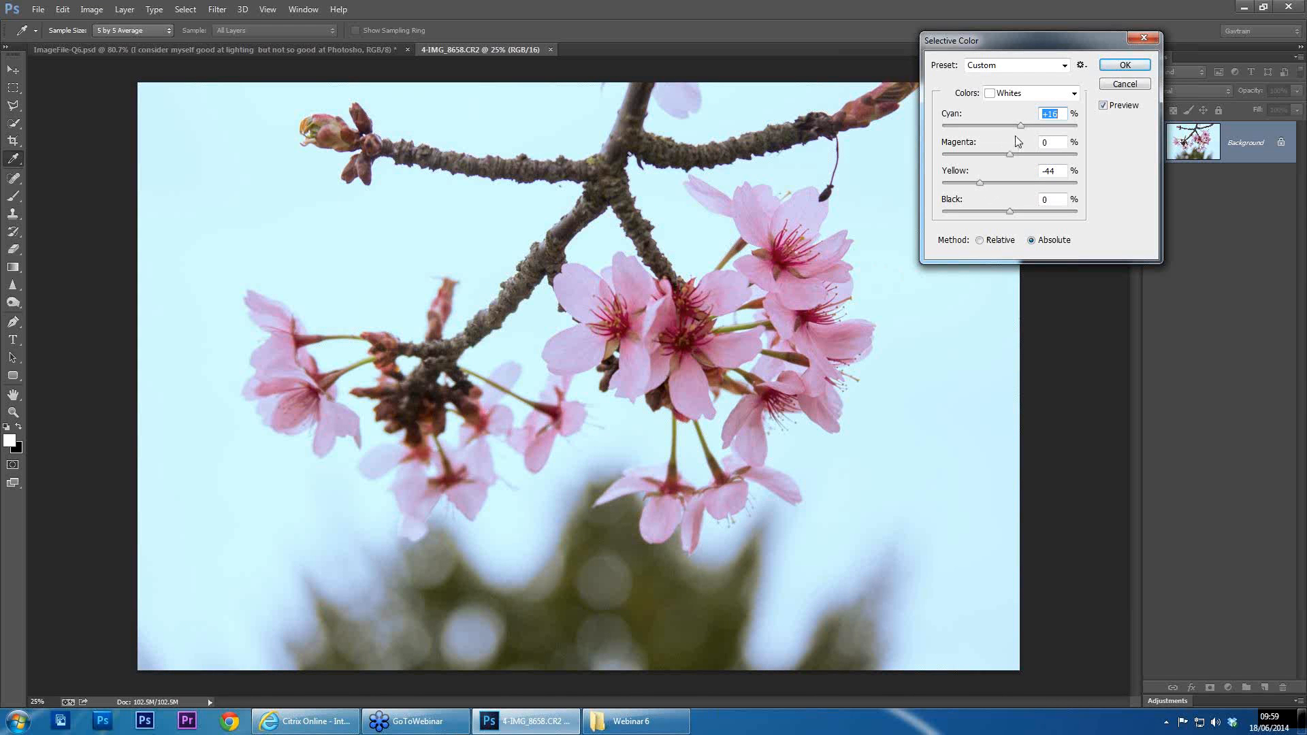
click(1011, 214)
drag(1011, 214, 1016, 211)
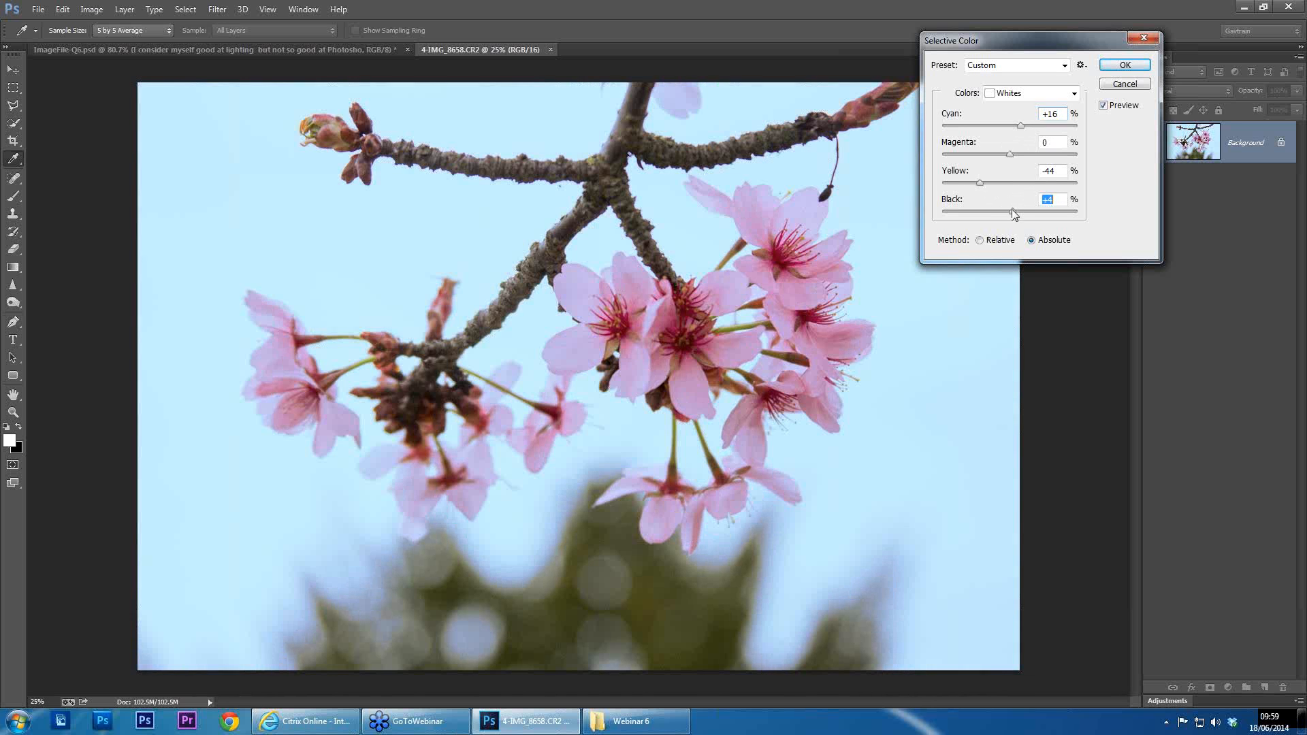
click(1023, 126)
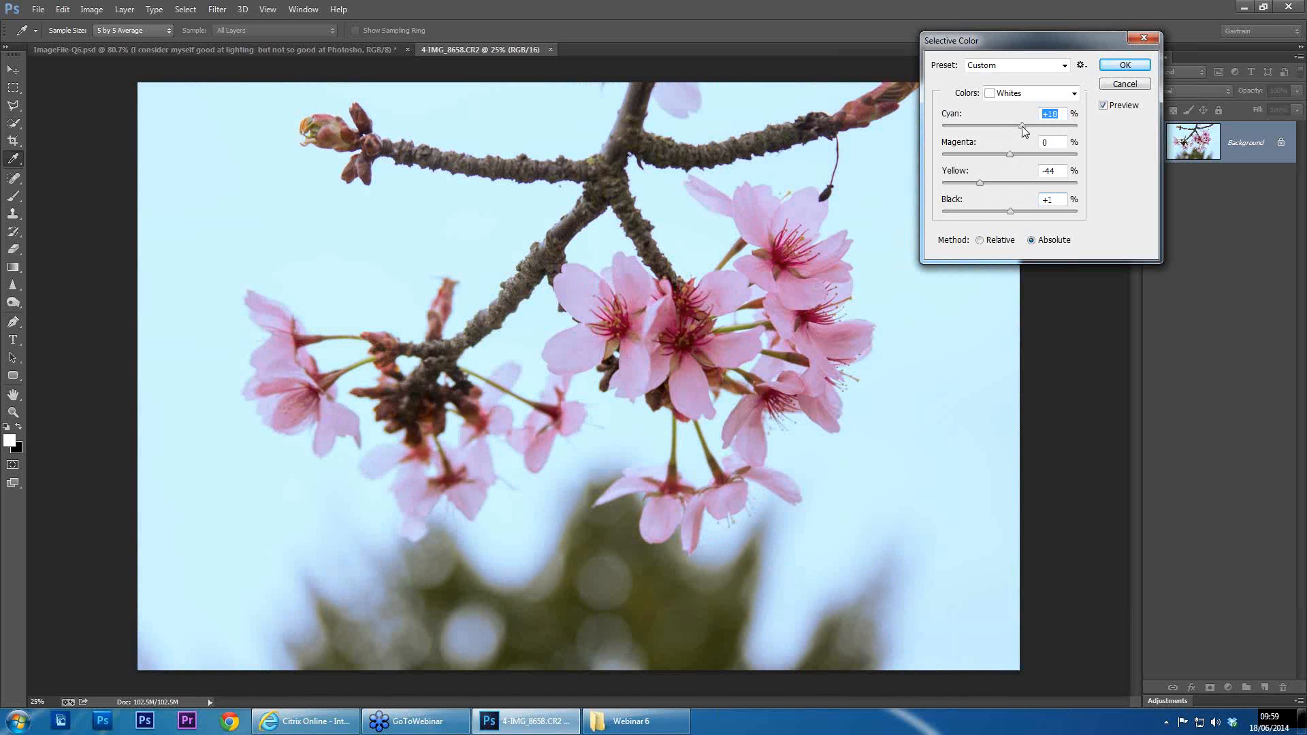
drag(1023, 126, 1024, 126)
click(1116, 84)
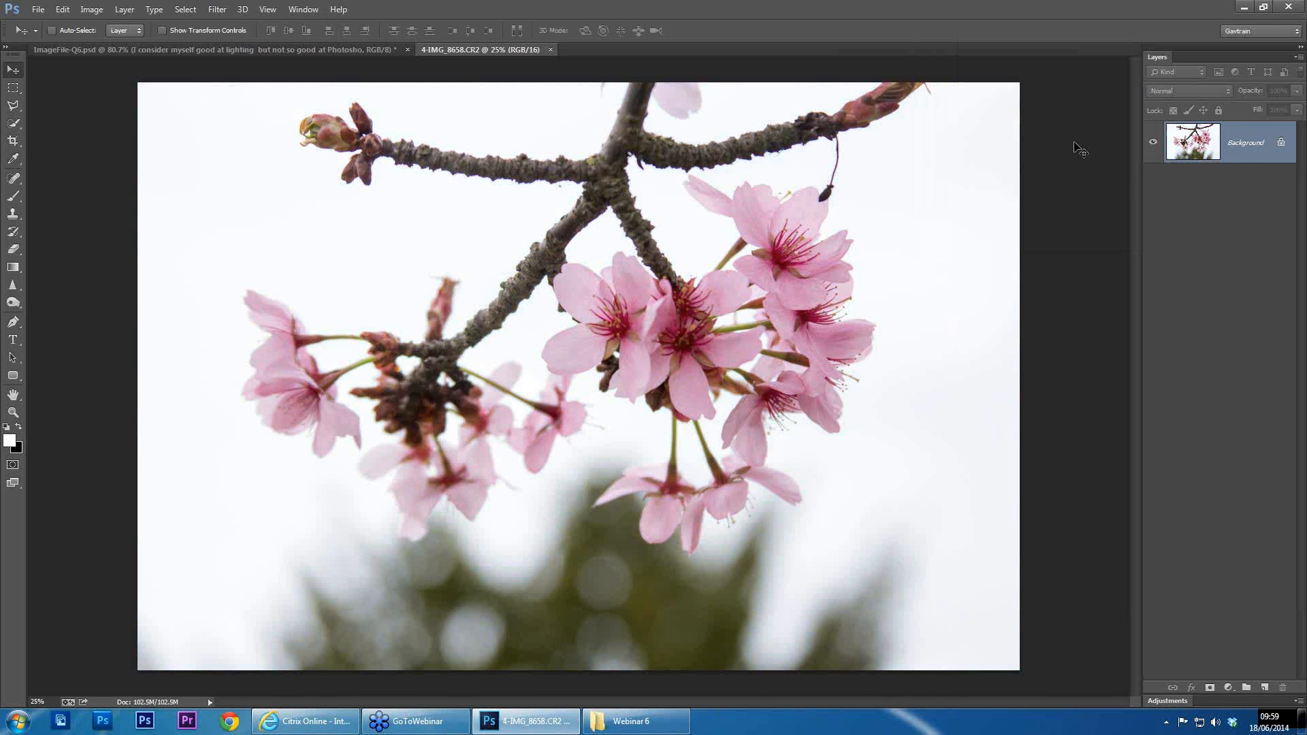
Duplicate the Background layer and start a Selective Color adjustment on the copy's Whites
key(ctrl+j)
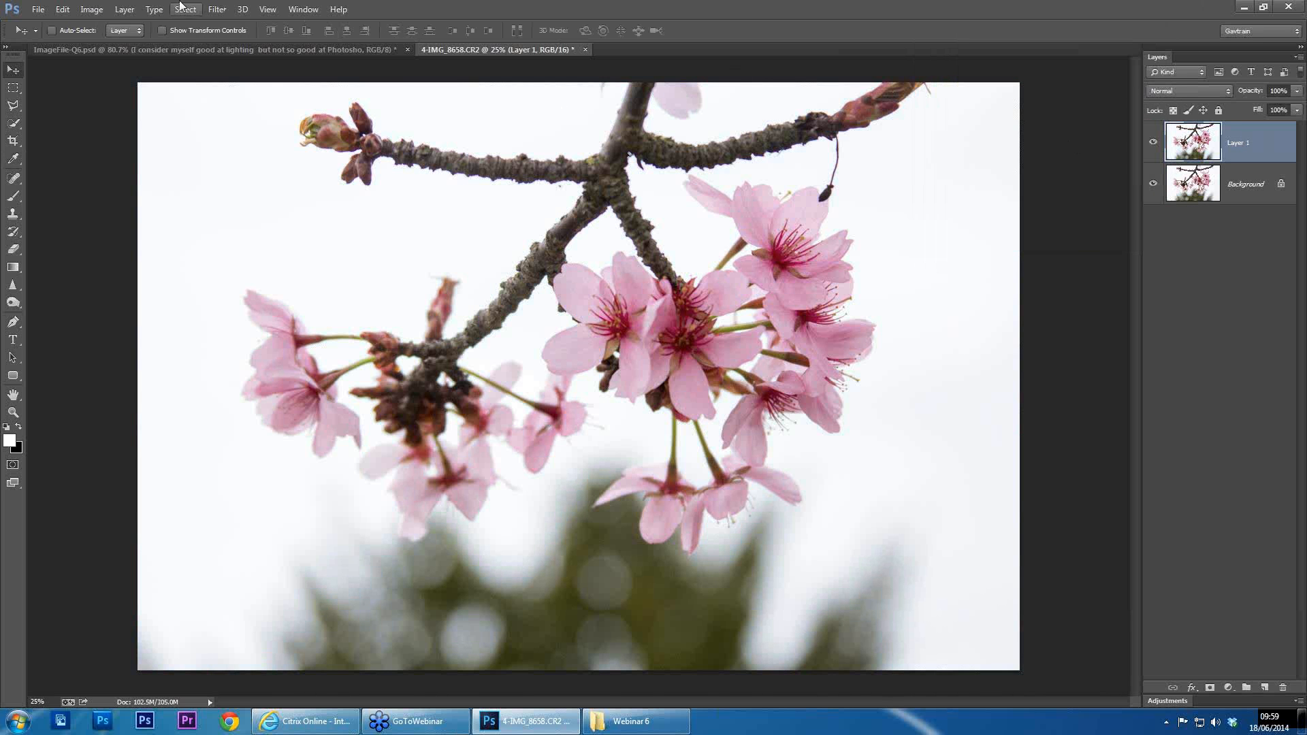
click(91, 9)
mouse_move(112, 44)
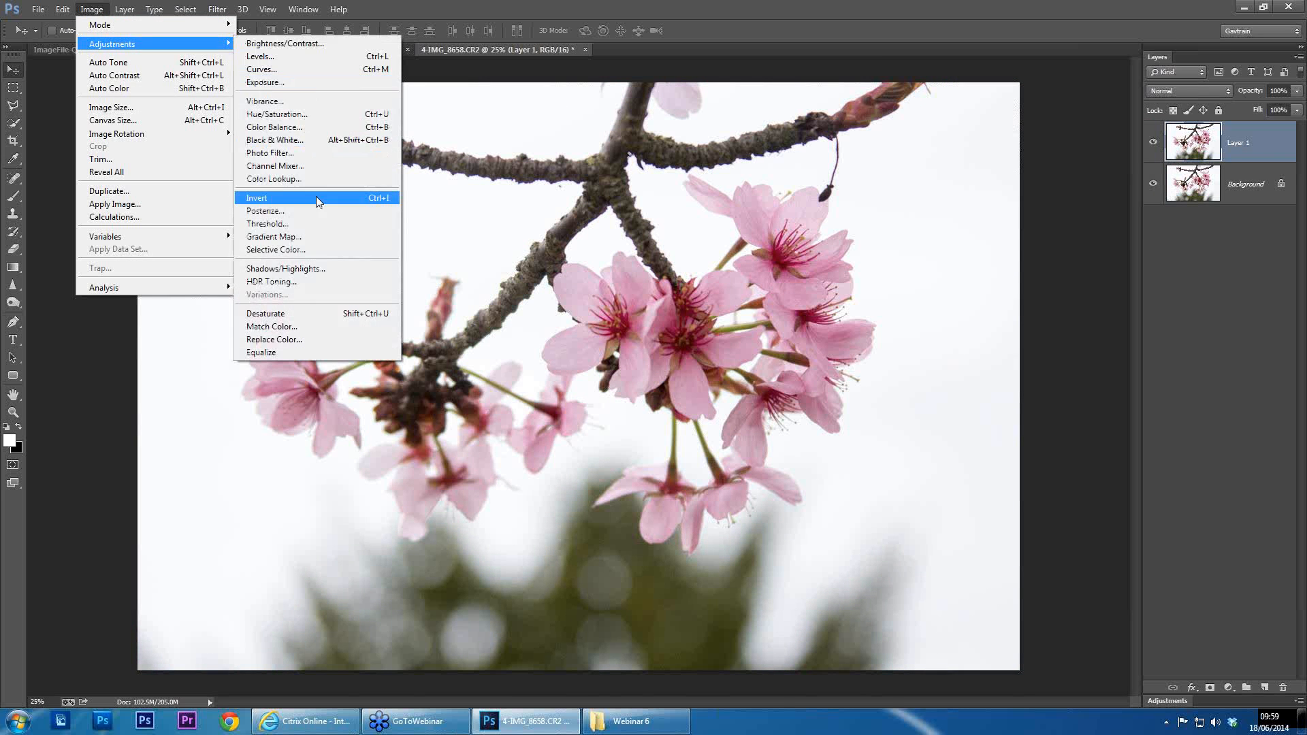
click(316, 248)
click(1015, 96)
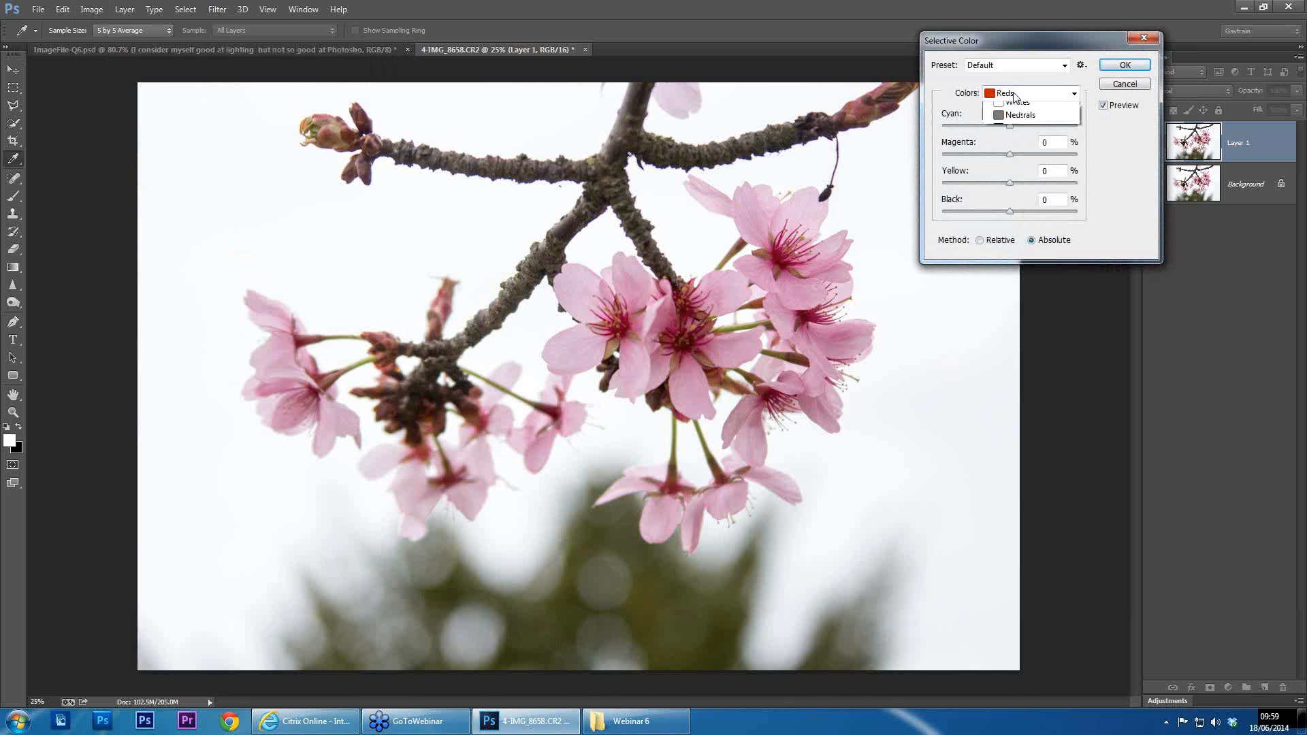
click(1014, 185)
Set the Whites' Cyan to +17% and Yellow to −19% and apply the adjustment
drag(1011, 126, 1021, 129)
drag(1011, 184, 997, 186)
drag(1021, 127, 1024, 129)
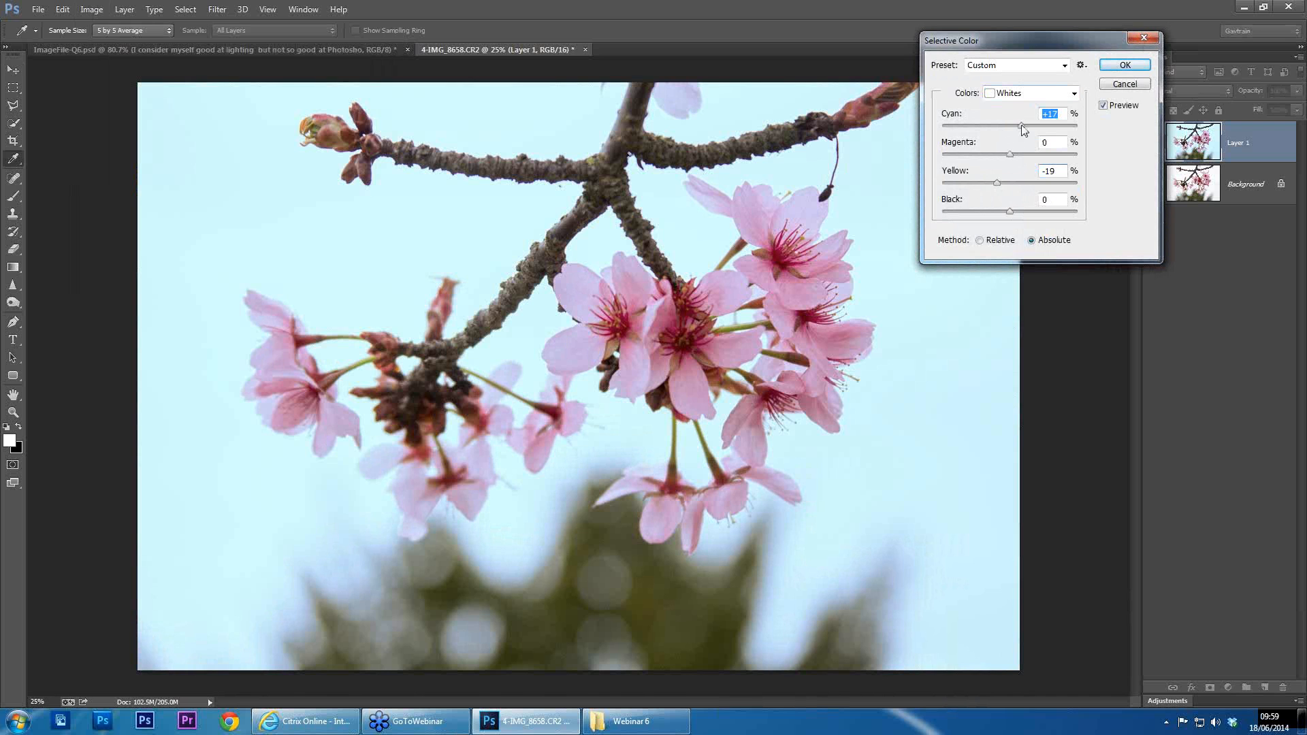
click(1125, 65)
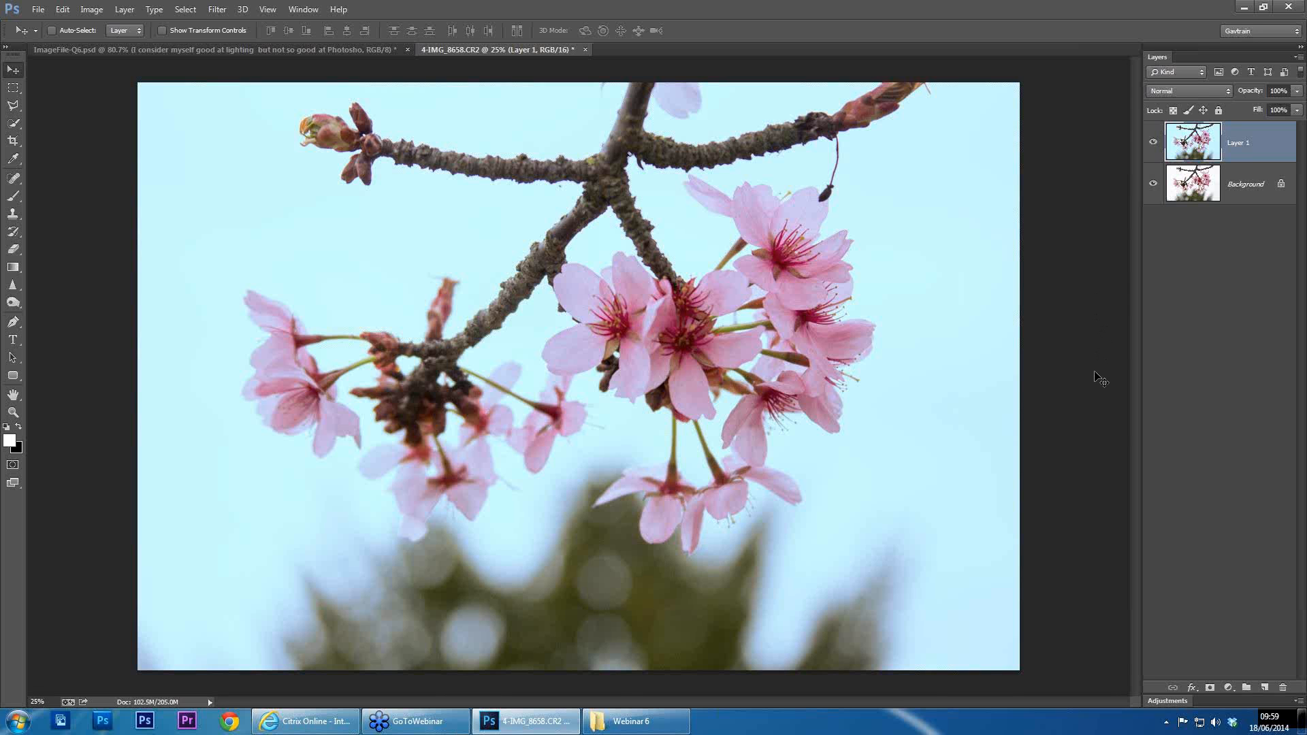
Add a mask to the tinted layer and fade it with a vertical black-to-white gradient from the blurred tree up to mid-image
click(1210, 688)
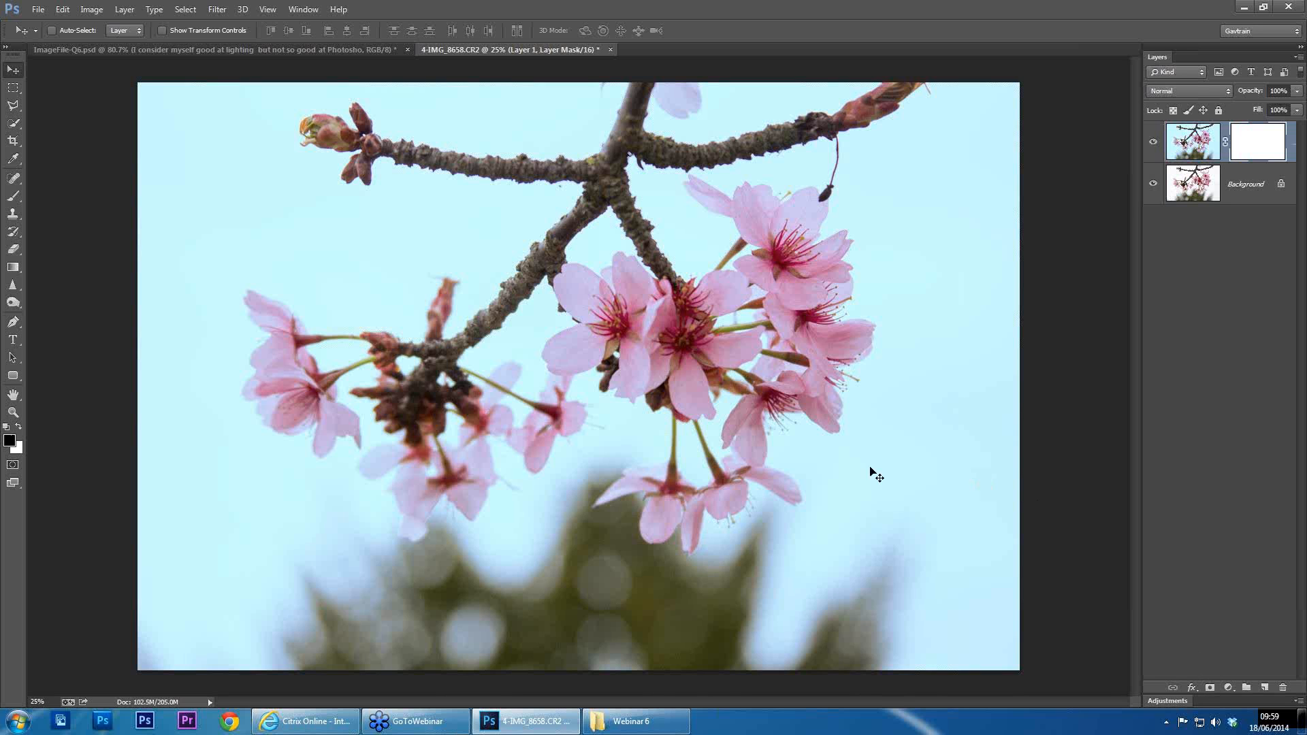
click(12, 270)
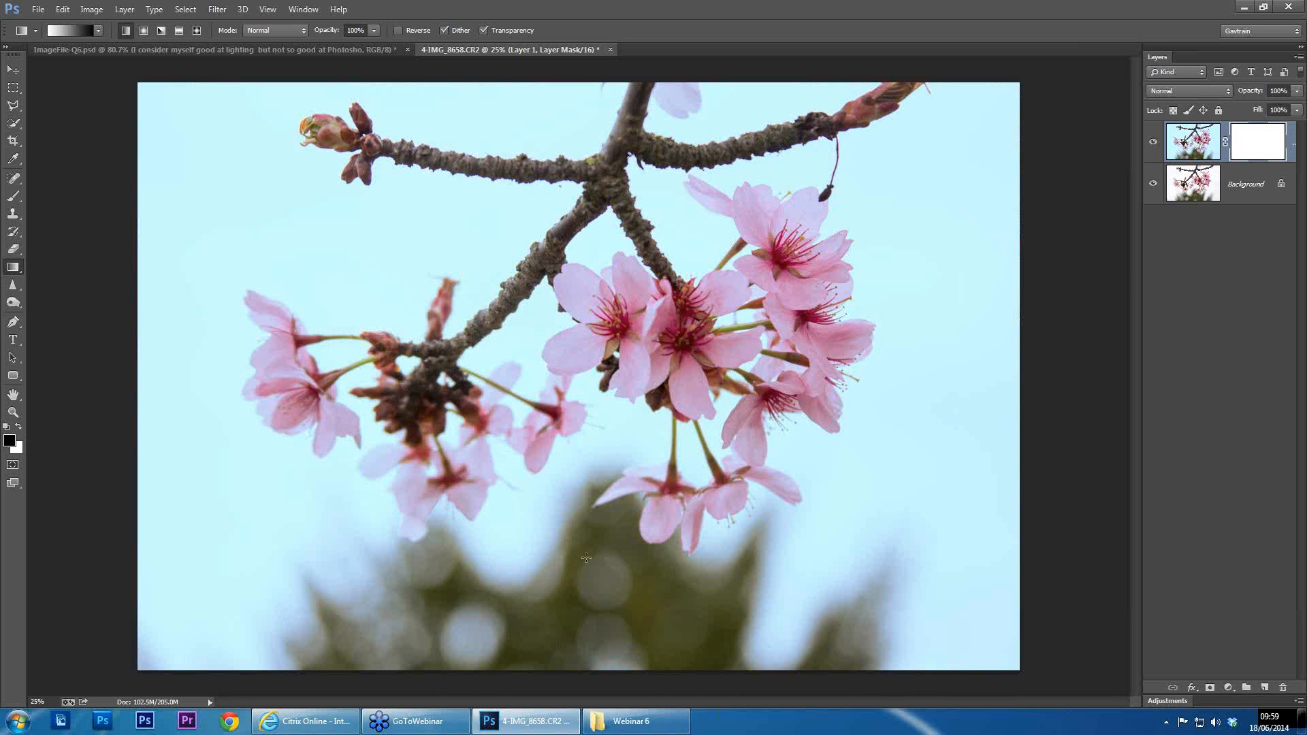
drag(586, 591, 584, 391)
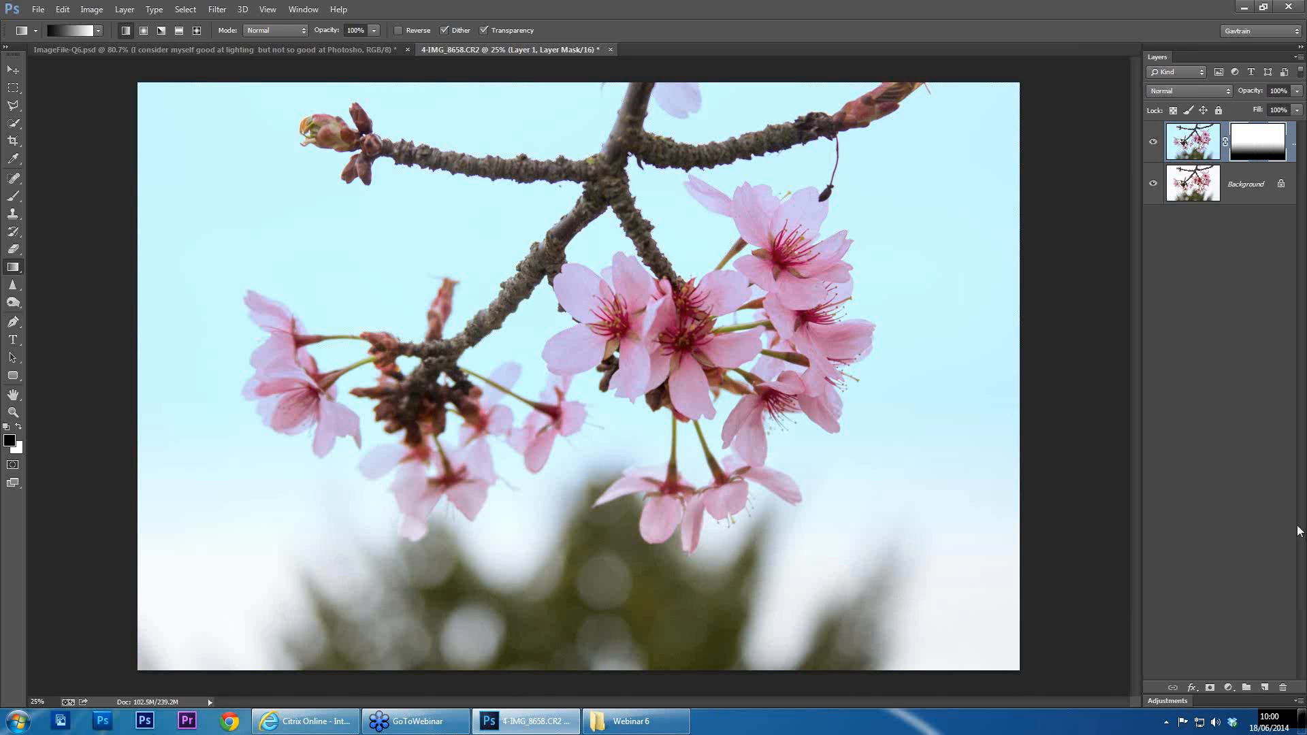
Delete the gradient mask from the tinted layer without applying it
click(1298, 496)
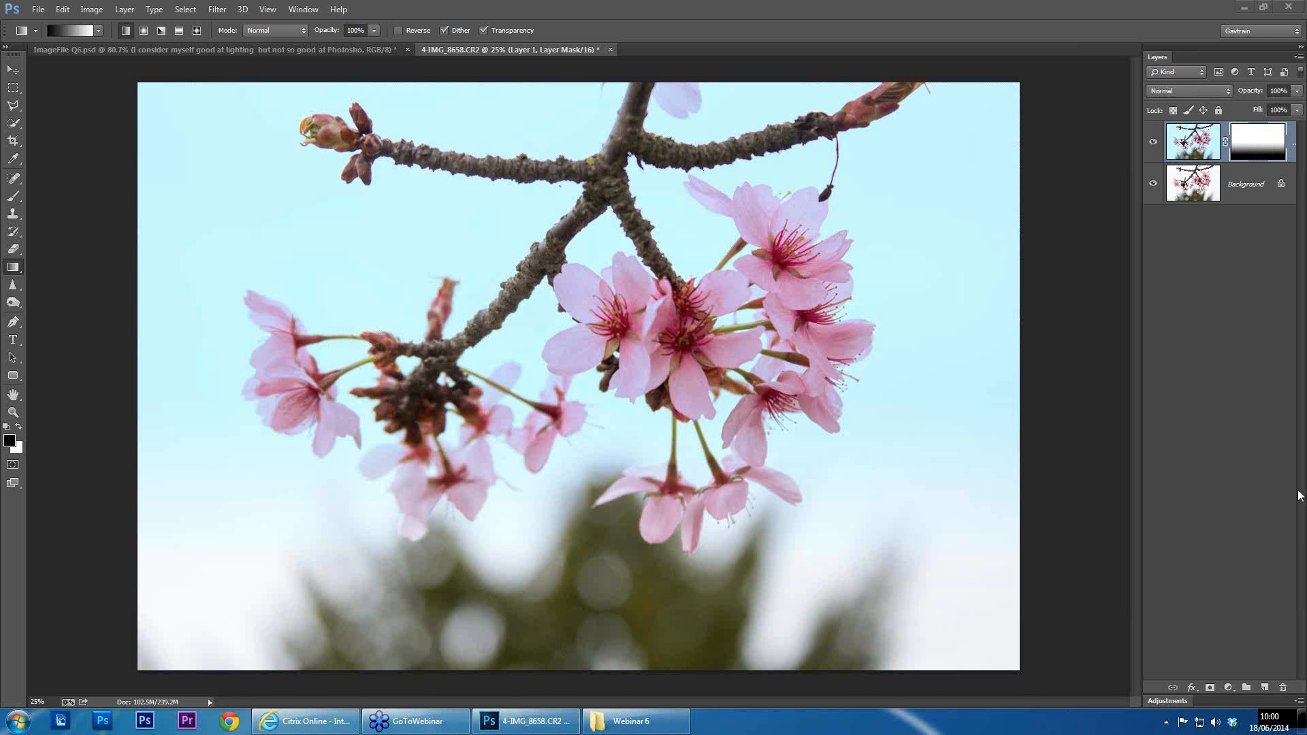
click(1255, 150)
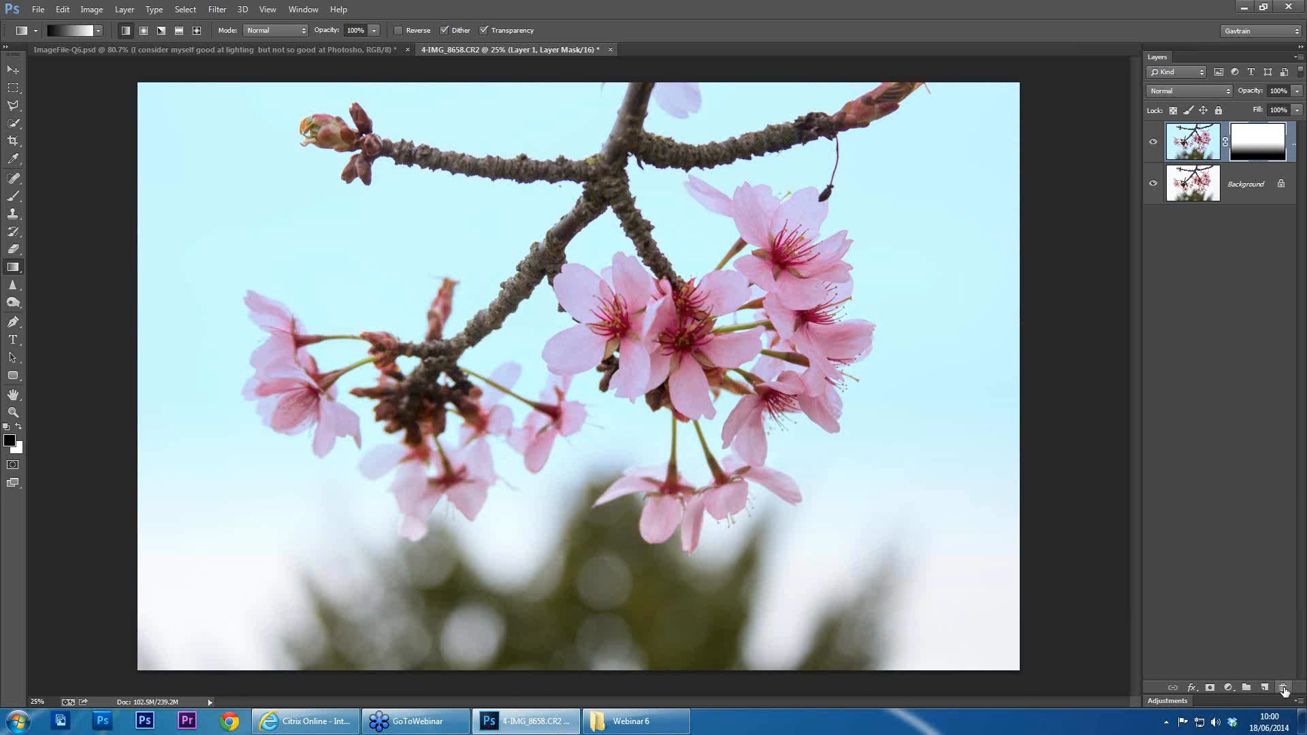
click(1284, 687)
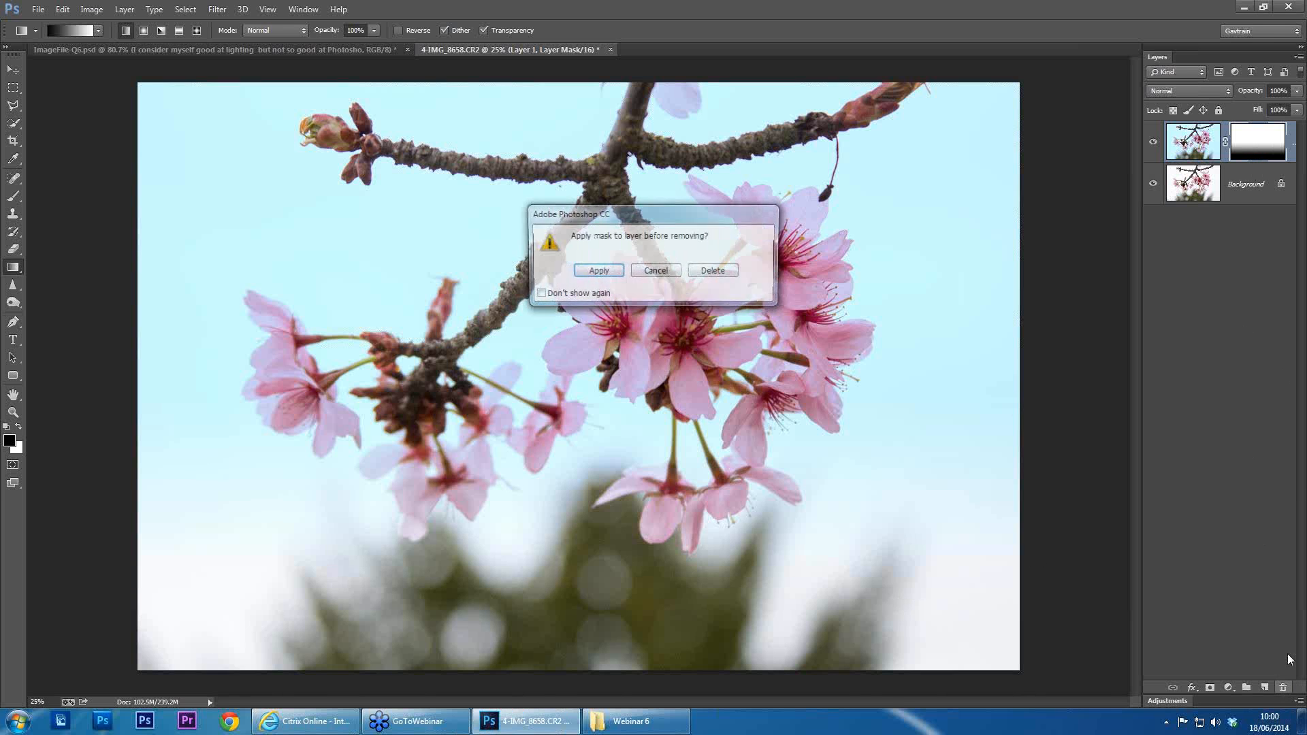
click(714, 271)
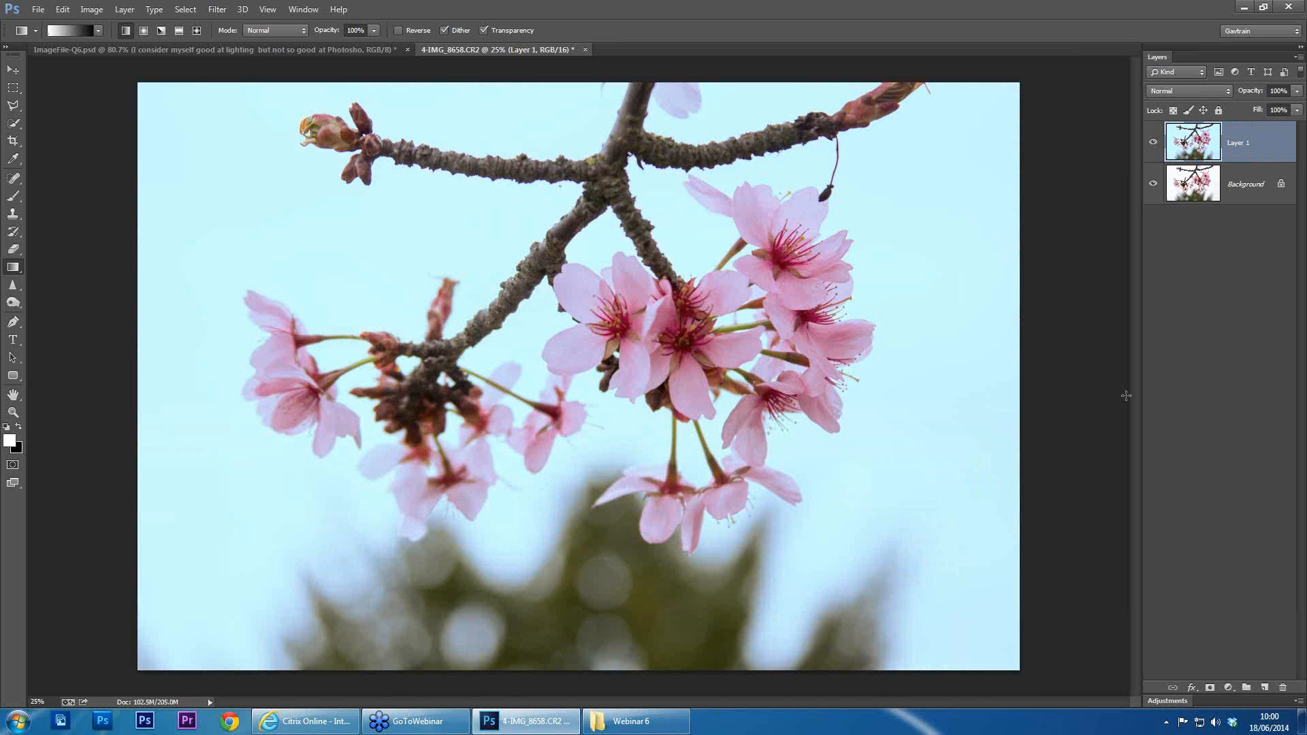
Start the Camera Raw filter on the tinted layer and darken the edges with a post-crop vignette Amount of about −28
click(42, 9)
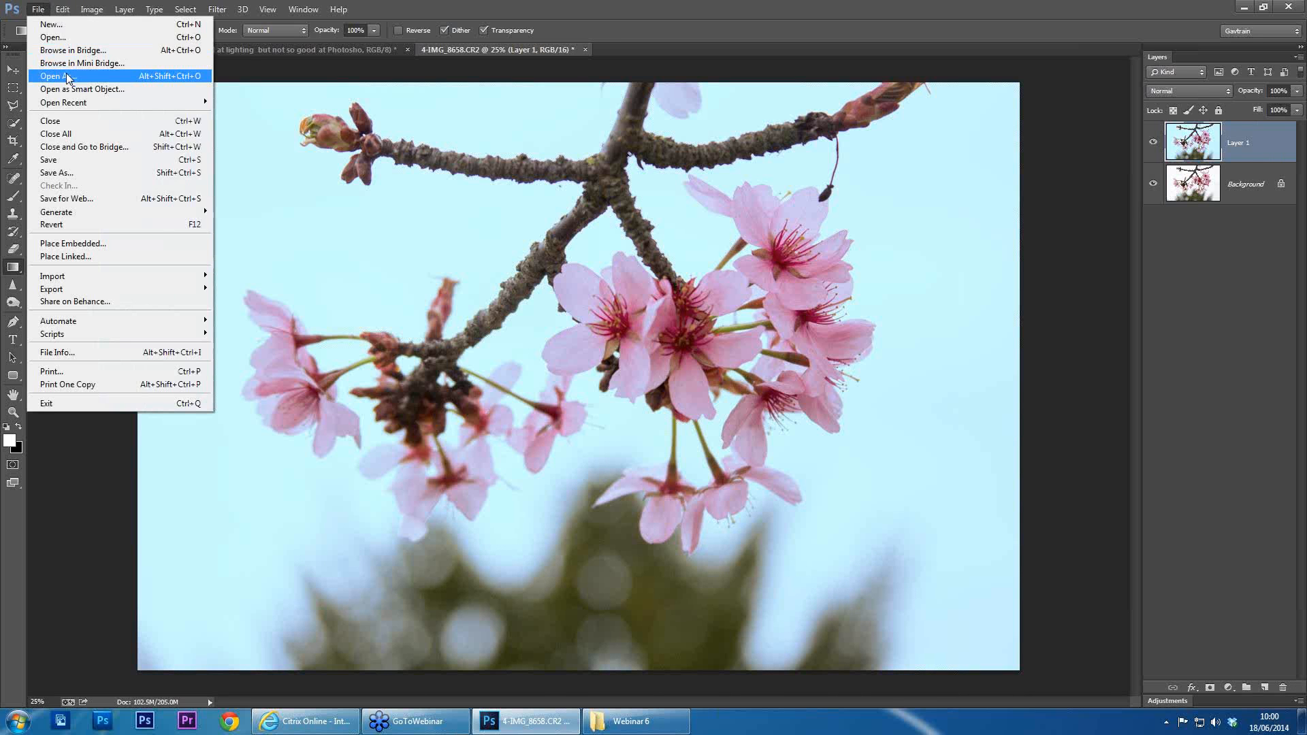
click(461, 9)
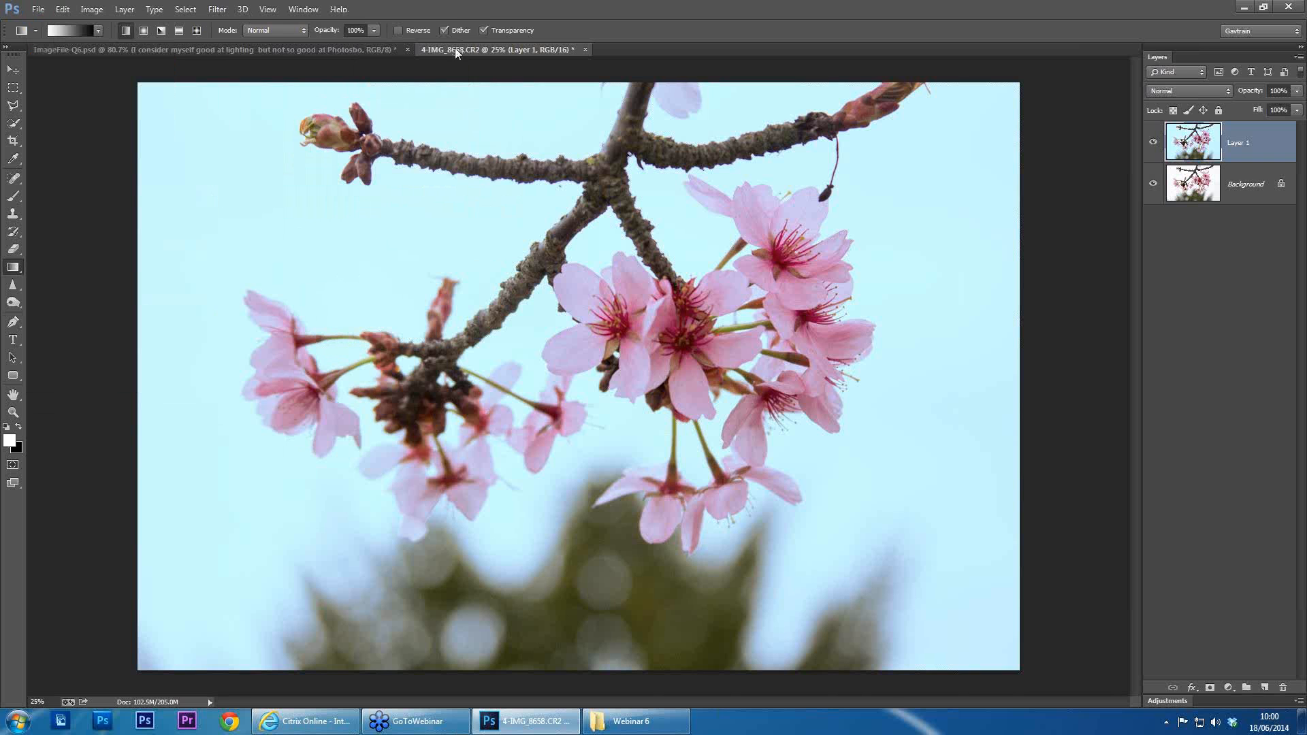
click(220, 9)
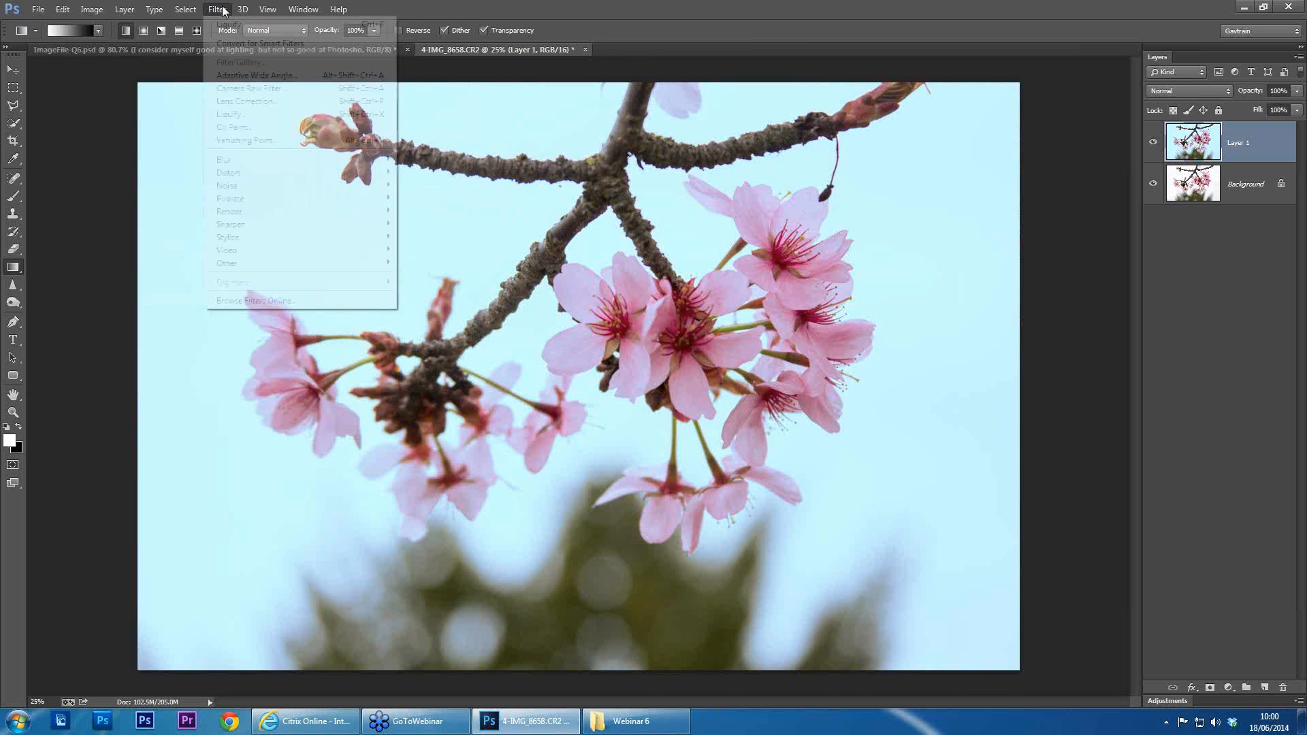
click(255, 87)
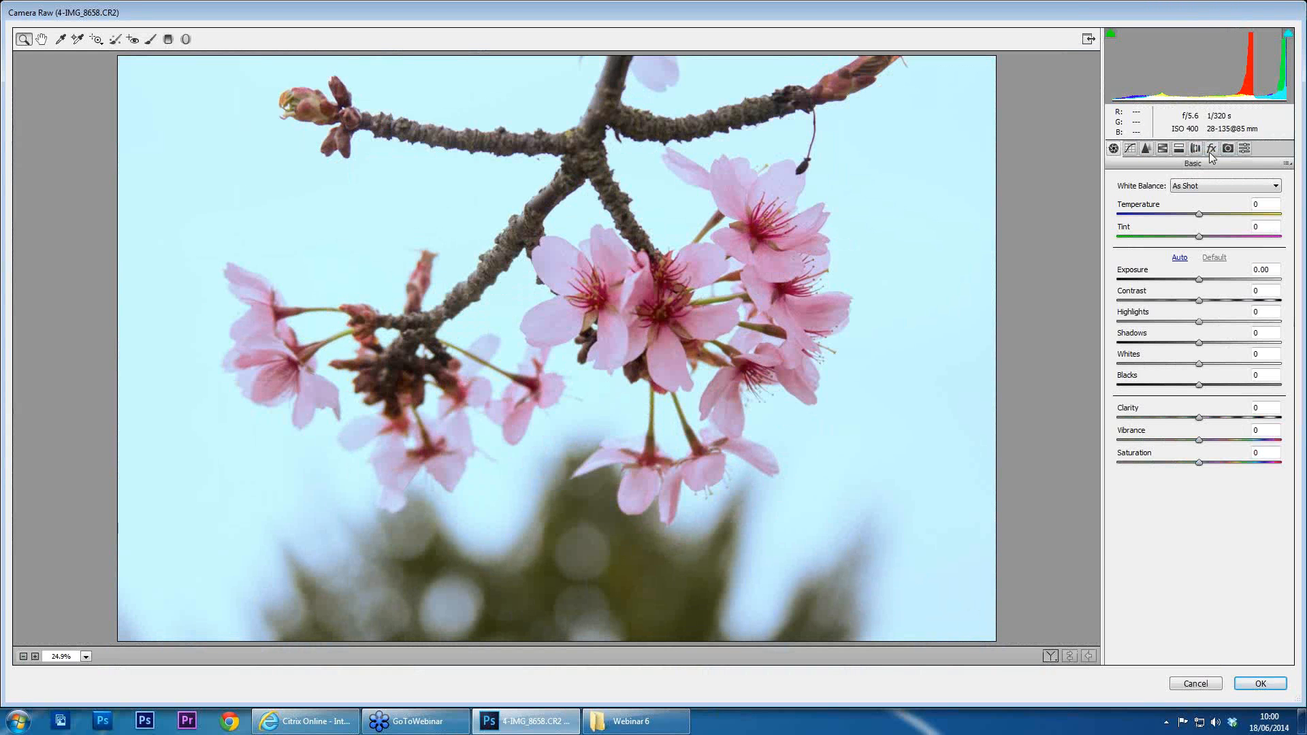
click(1212, 150)
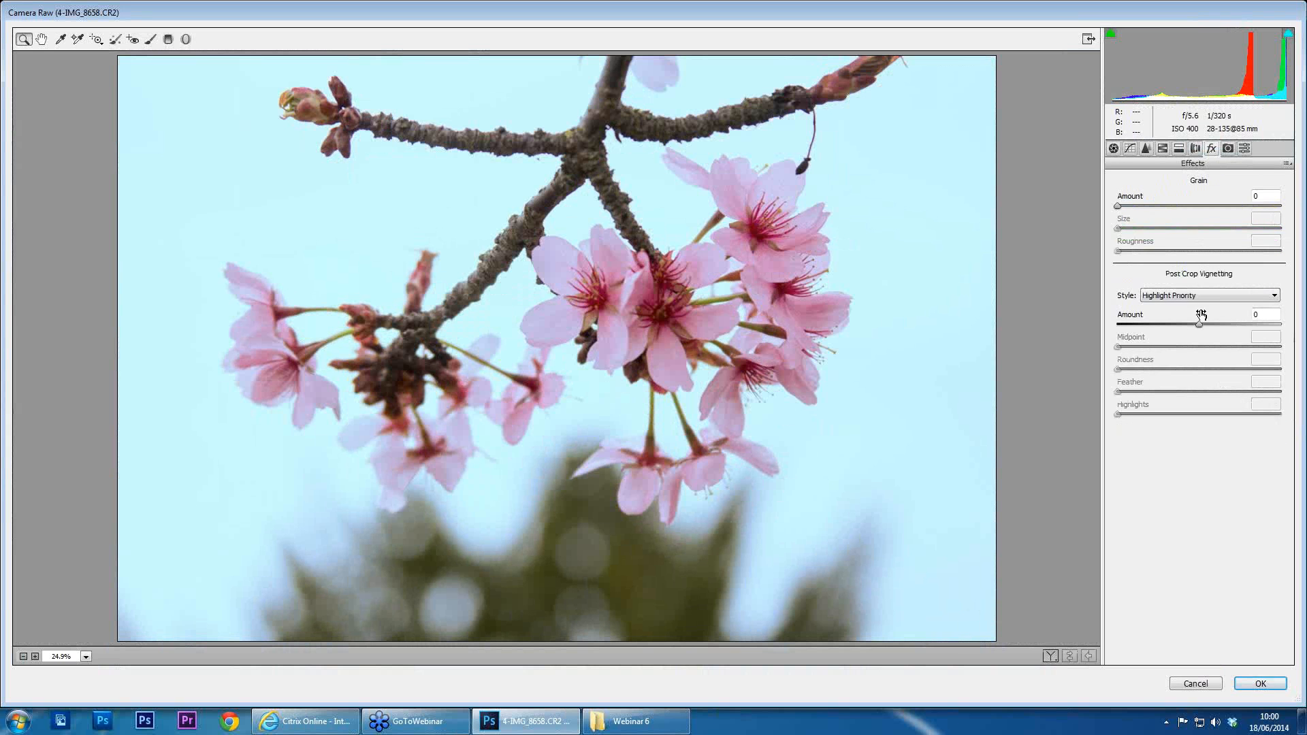
mouse_move(1200, 322)
mouse_down()
mouse_move(1160, 321)
mouse_move(1178, 325)
mouse_up()
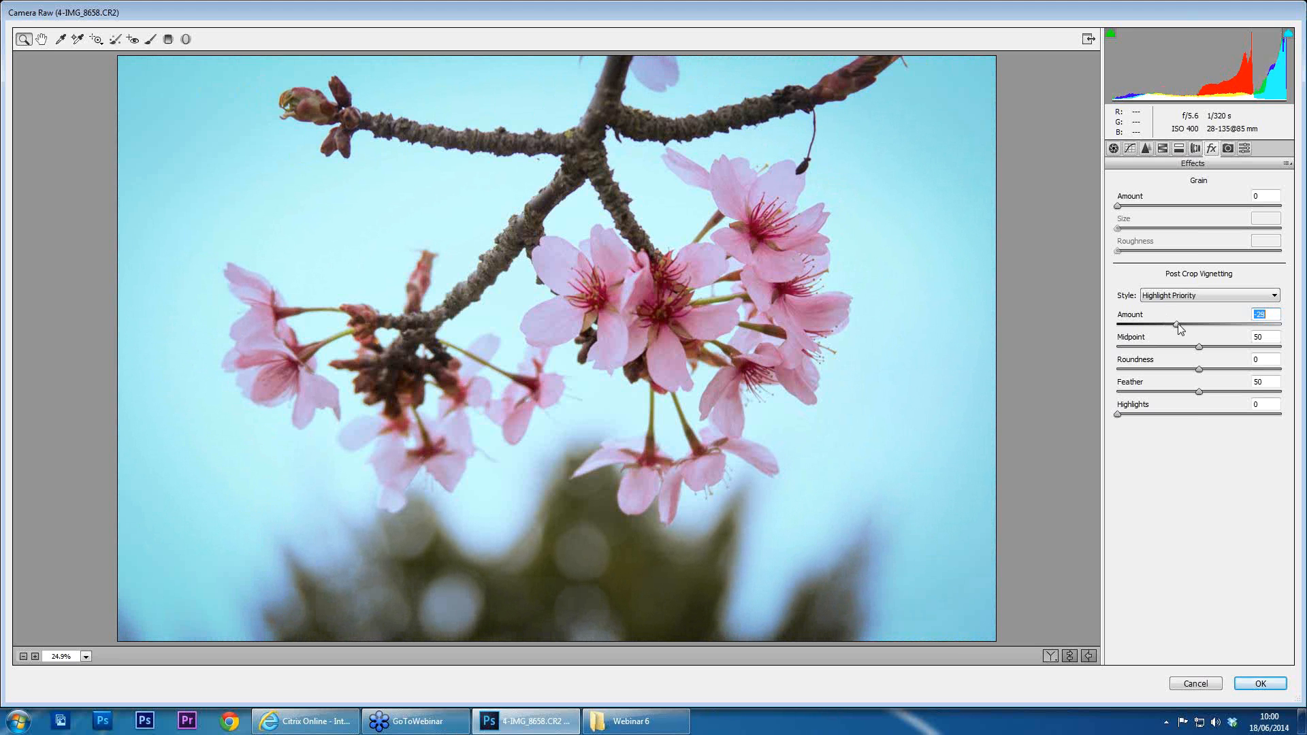
Set the basic adjustments to Whites +48 and Clarity about −31
click(1114, 148)
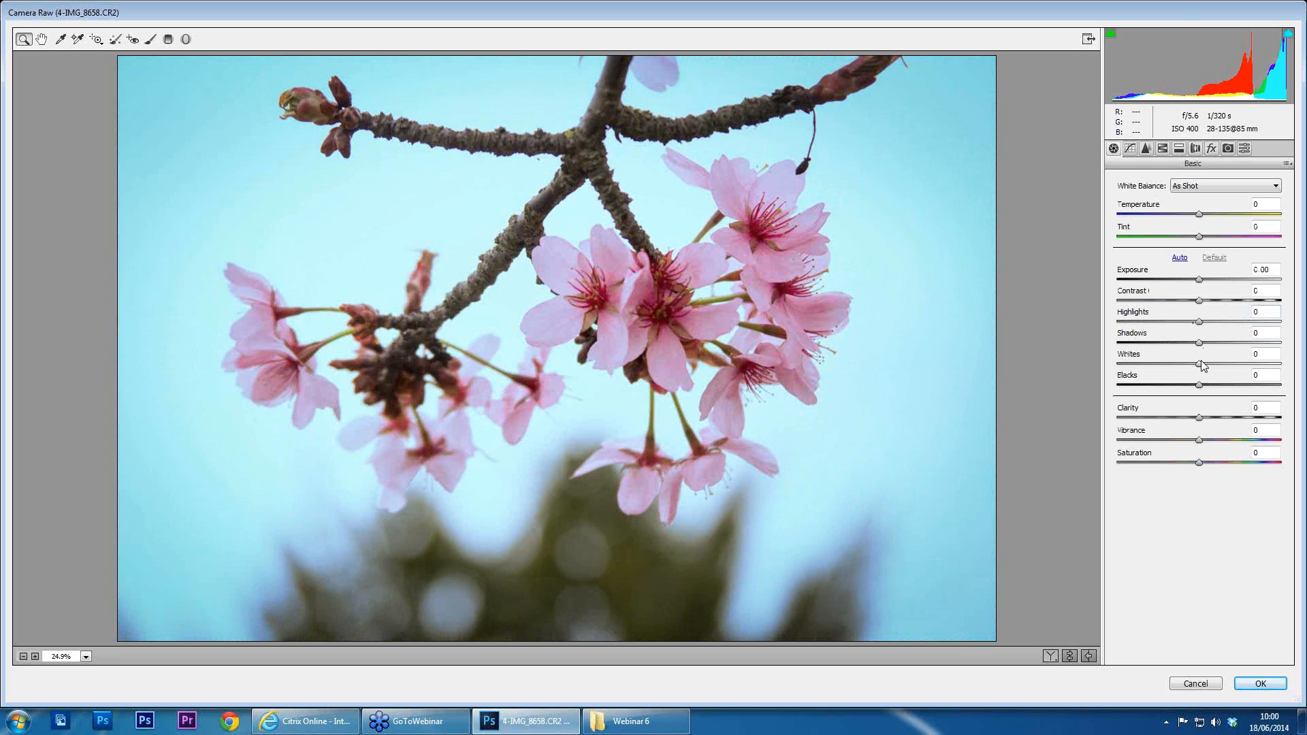
drag(1200, 364, 1237, 374)
drag(1199, 417, 1174, 420)
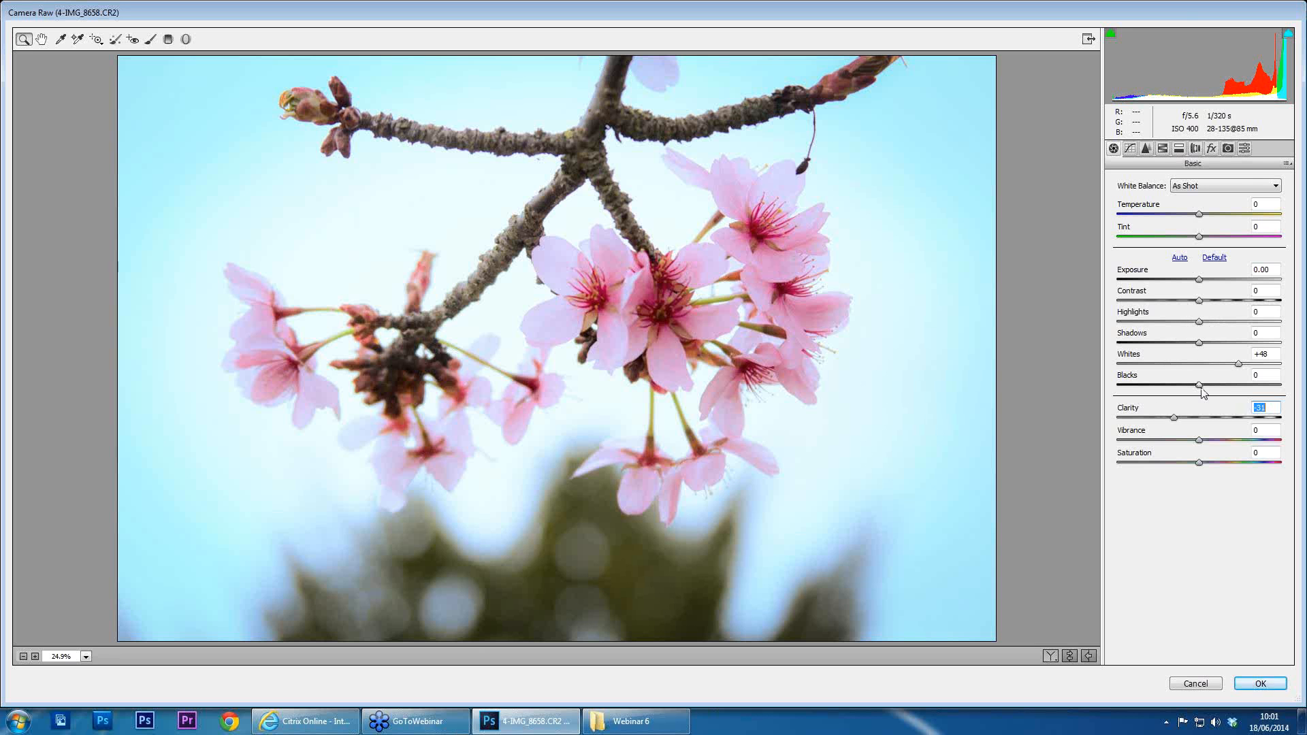
Set the Blues saturation to about −38, apply the Camera Raw filter and compare the result with the original by toggling Layer 1
click(1163, 149)
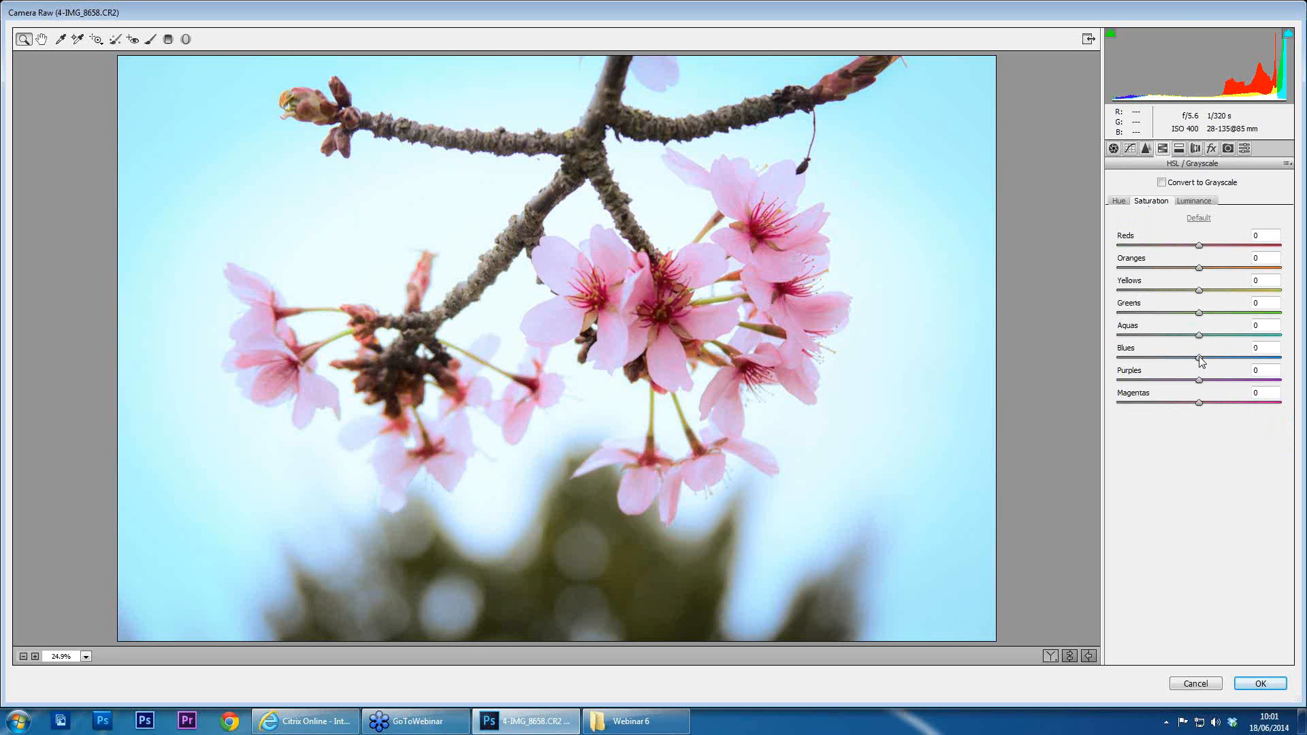
drag(1199, 358, 1167, 338)
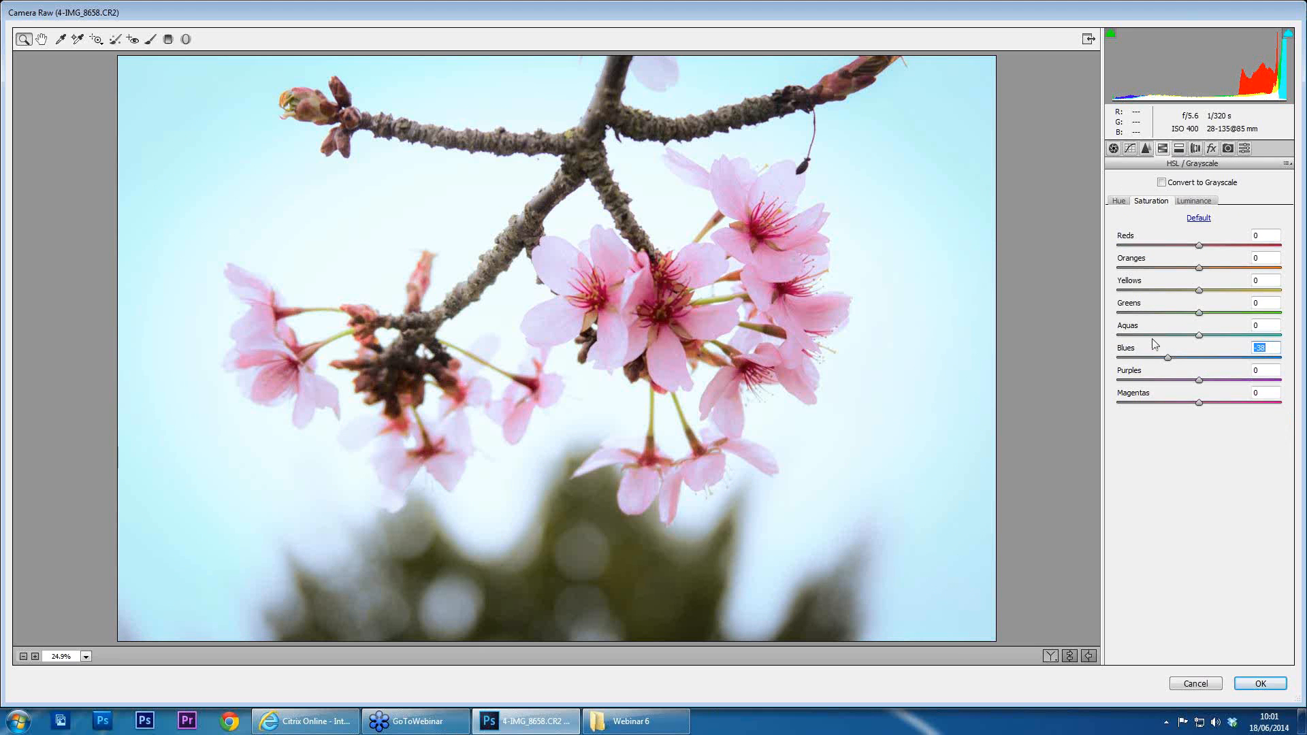
click(1256, 685)
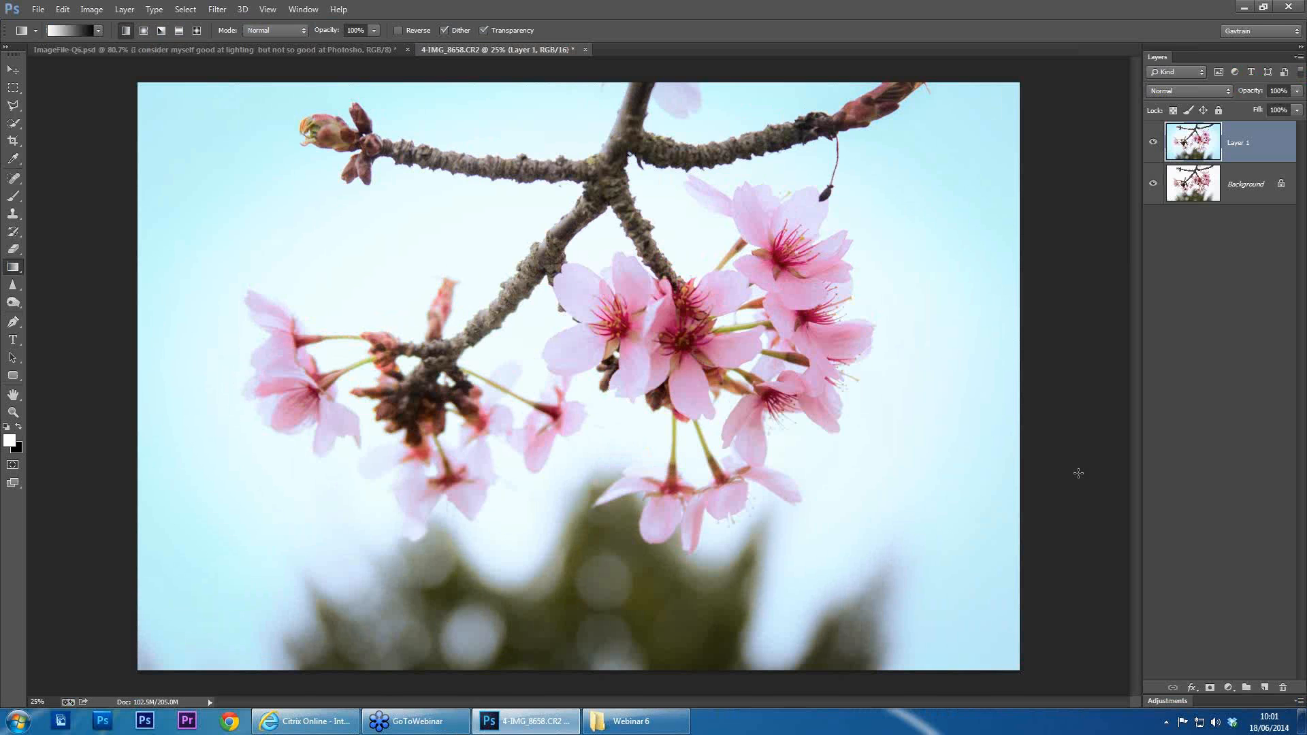
click(1153, 143)
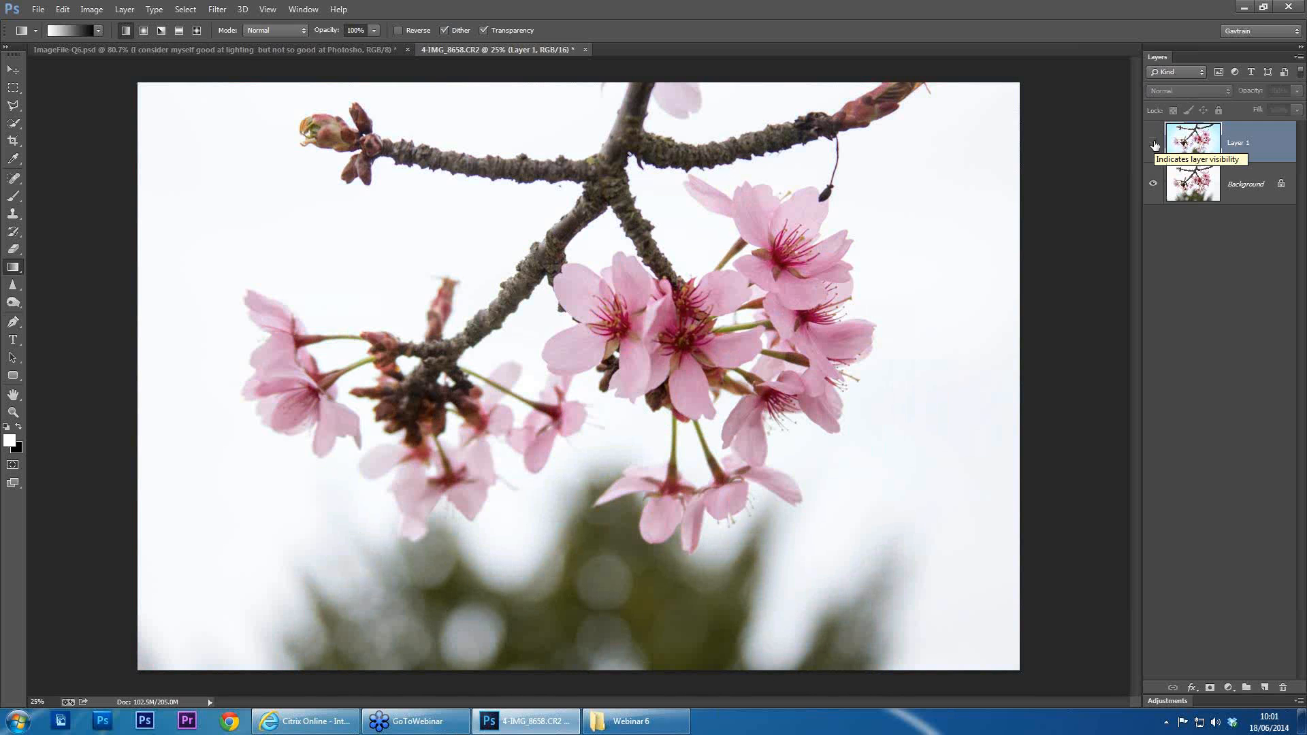
click(1154, 143)
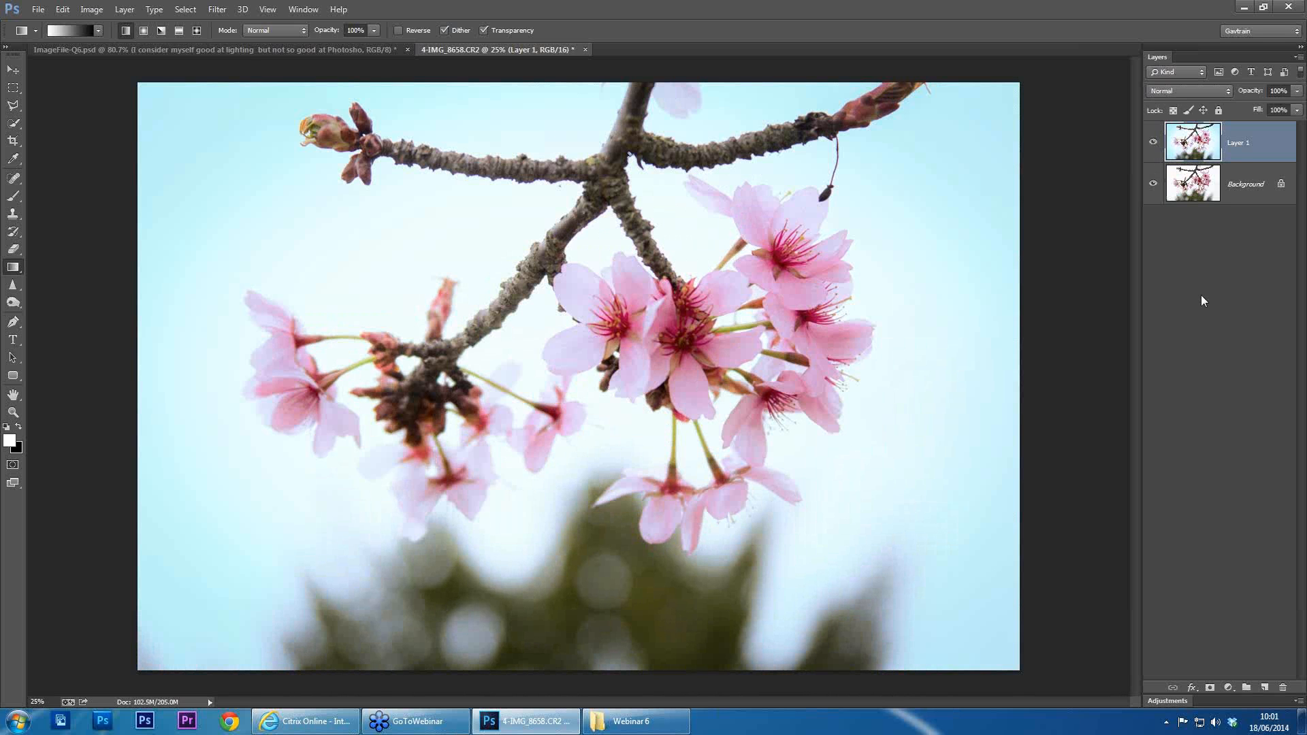